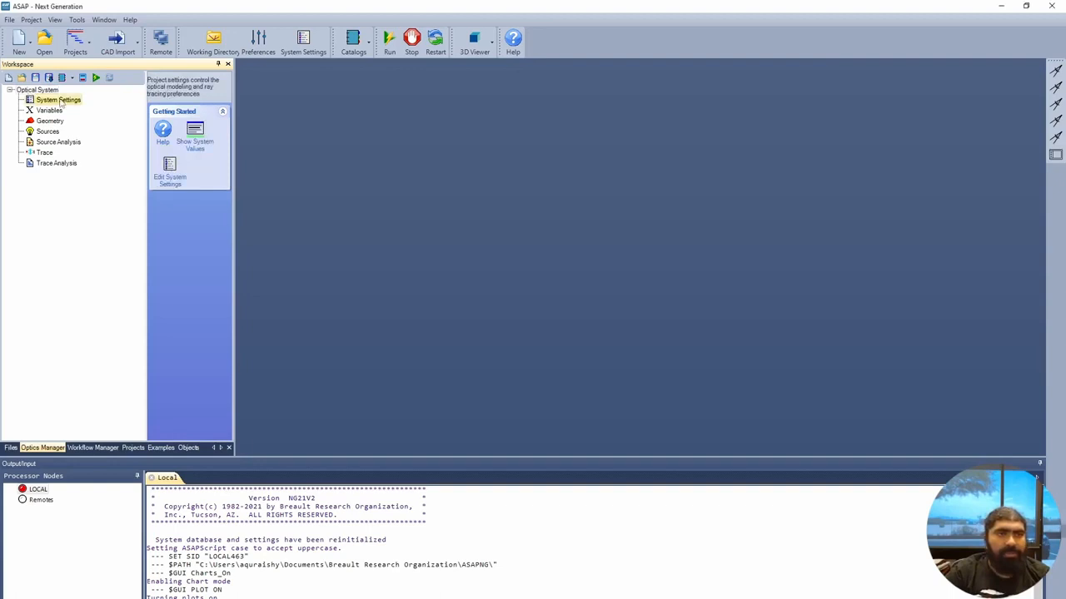
Open the system settings and examine the default wavelength, its unit and the available graphics power unit labels.
double_click(61, 101)
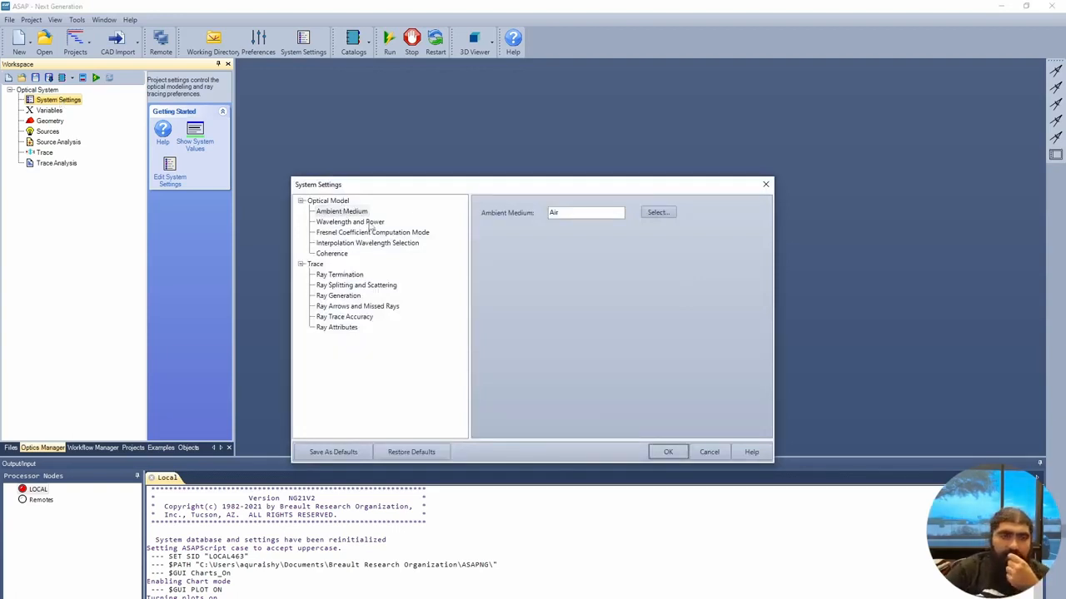
left_click(367, 222)
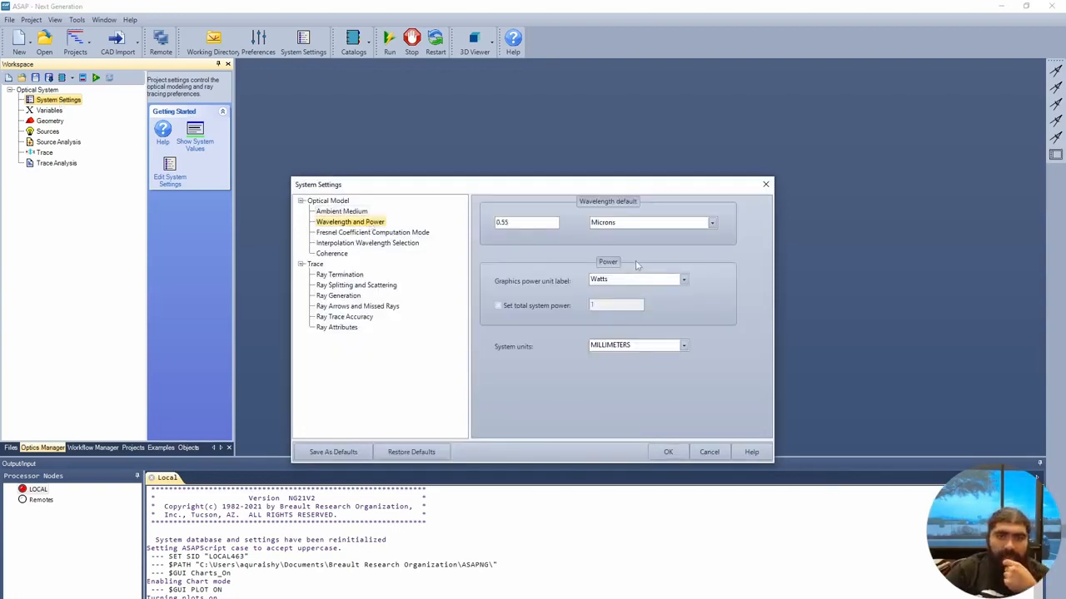
double_click(501, 222)
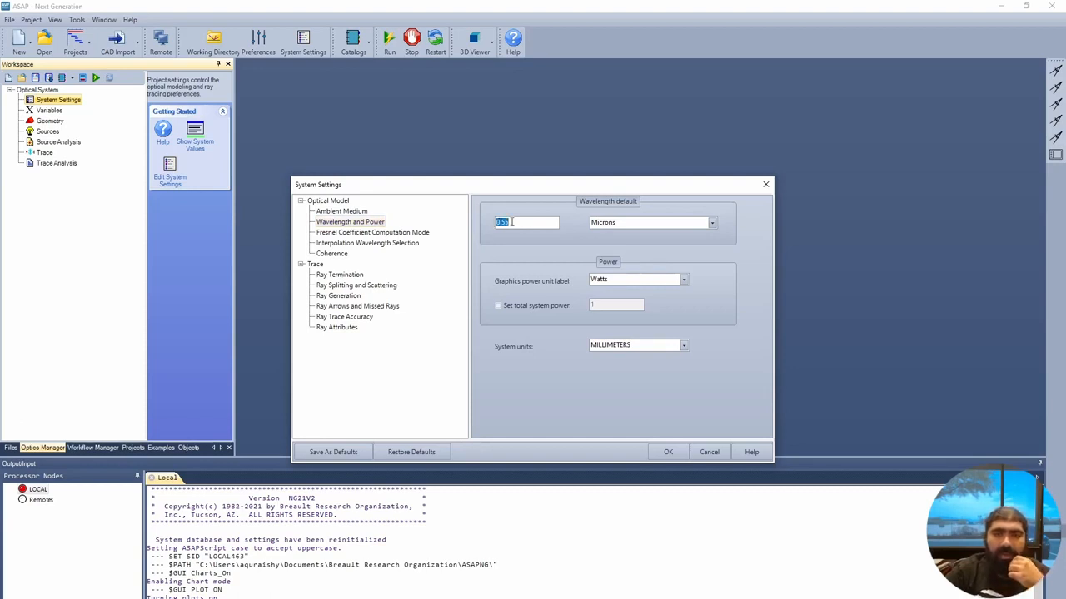
left_click(644, 222)
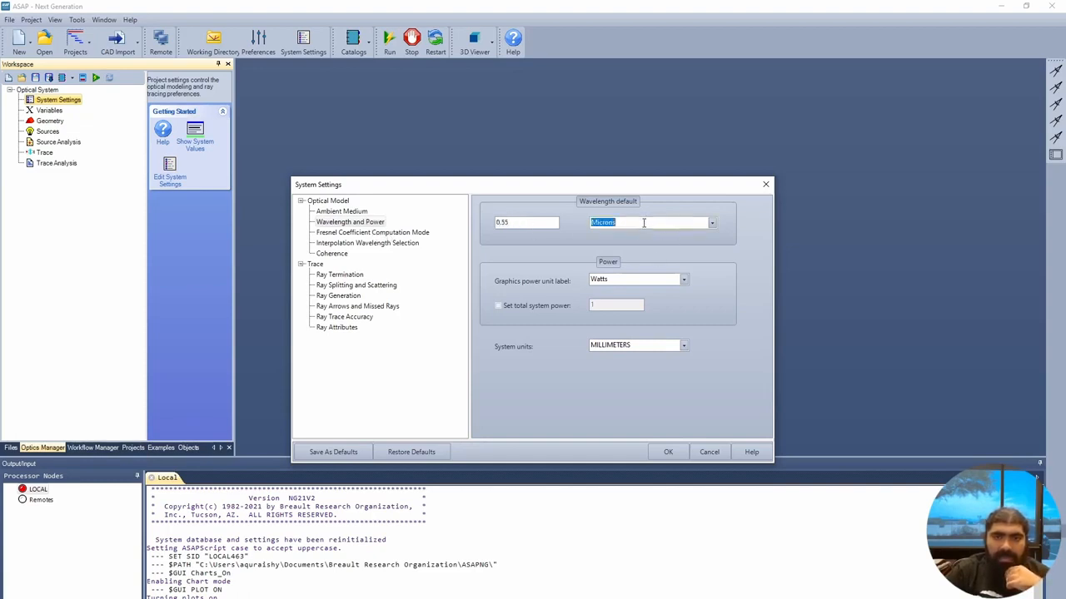
left_click(682, 279)
left_click(633, 291)
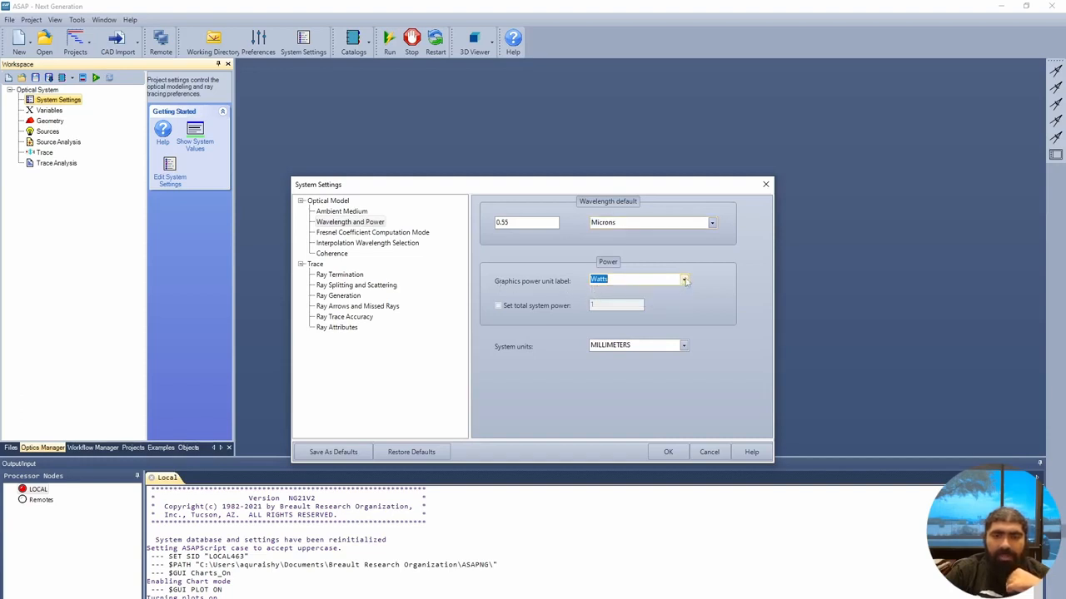
left_click(683, 280)
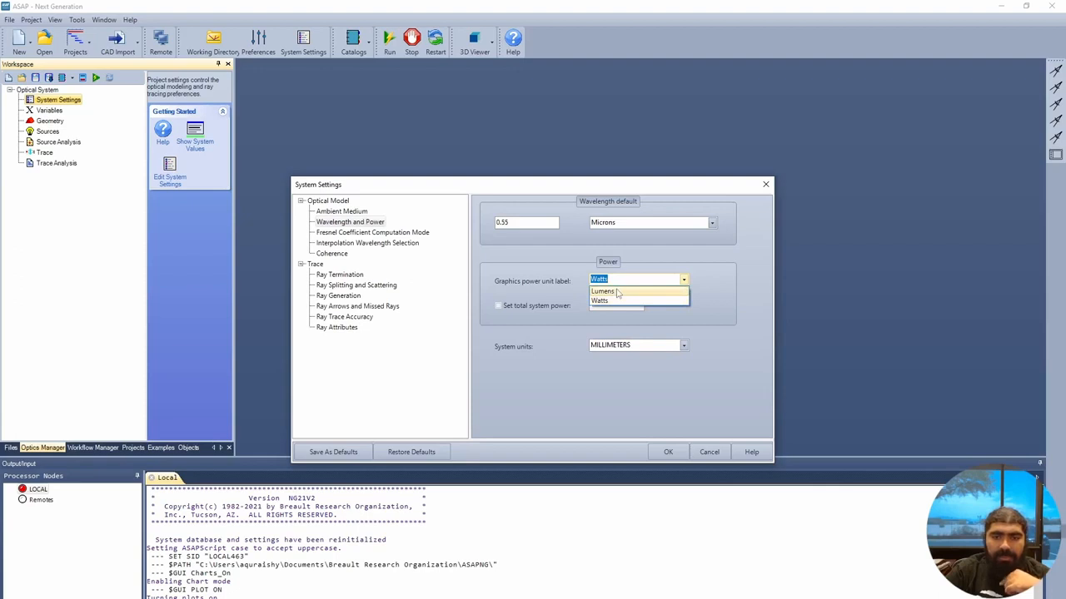
left_click(731, 322)
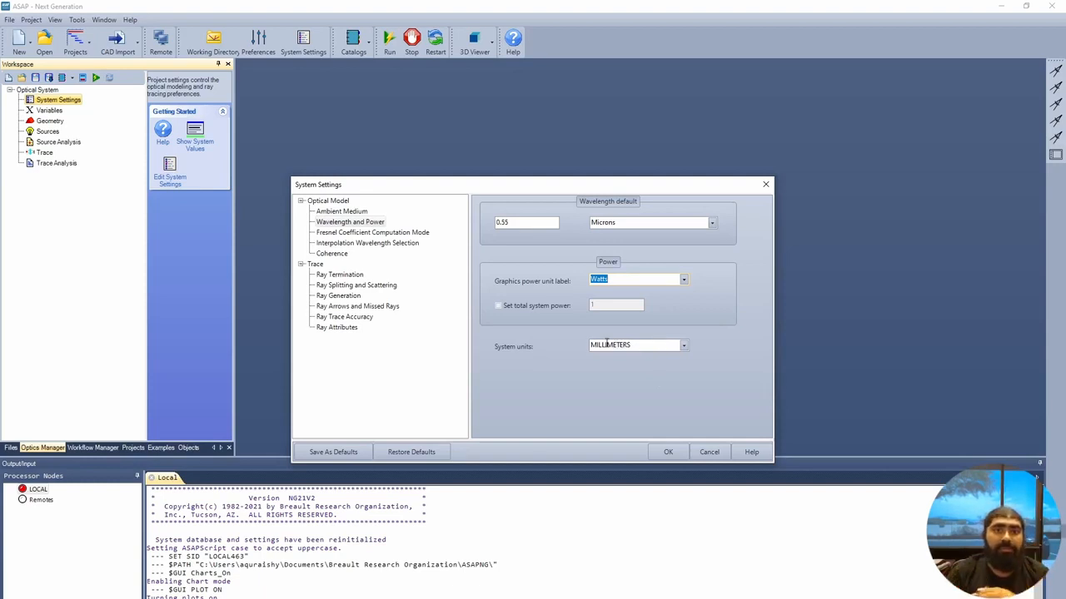
Review the Fresnel coefficient computation mode, interpolation wavelength selection and coherence settings.
left_click(414, 234)
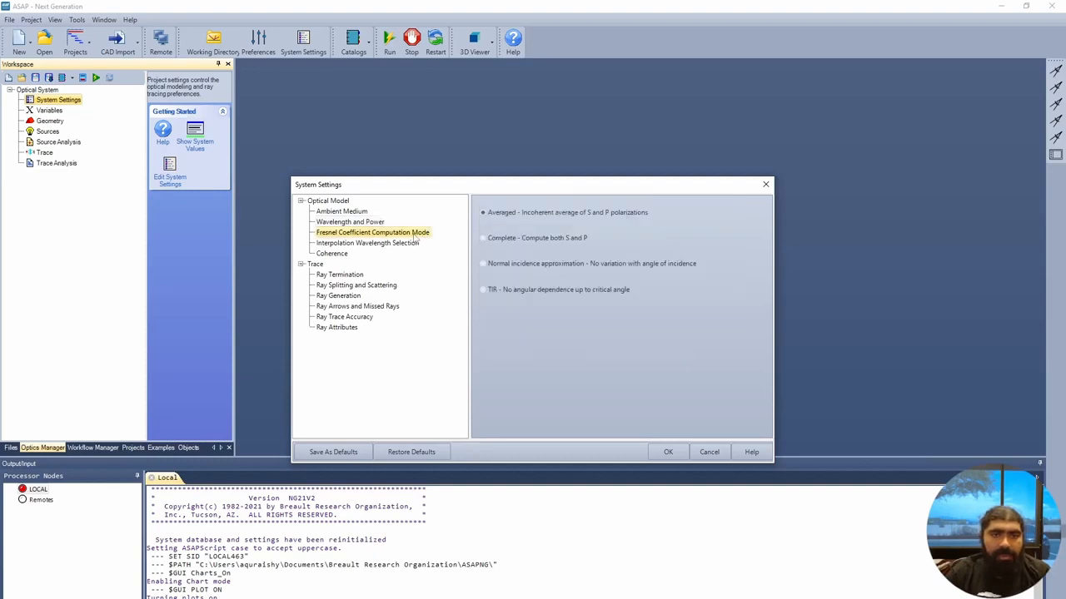
left_click(394, 245)
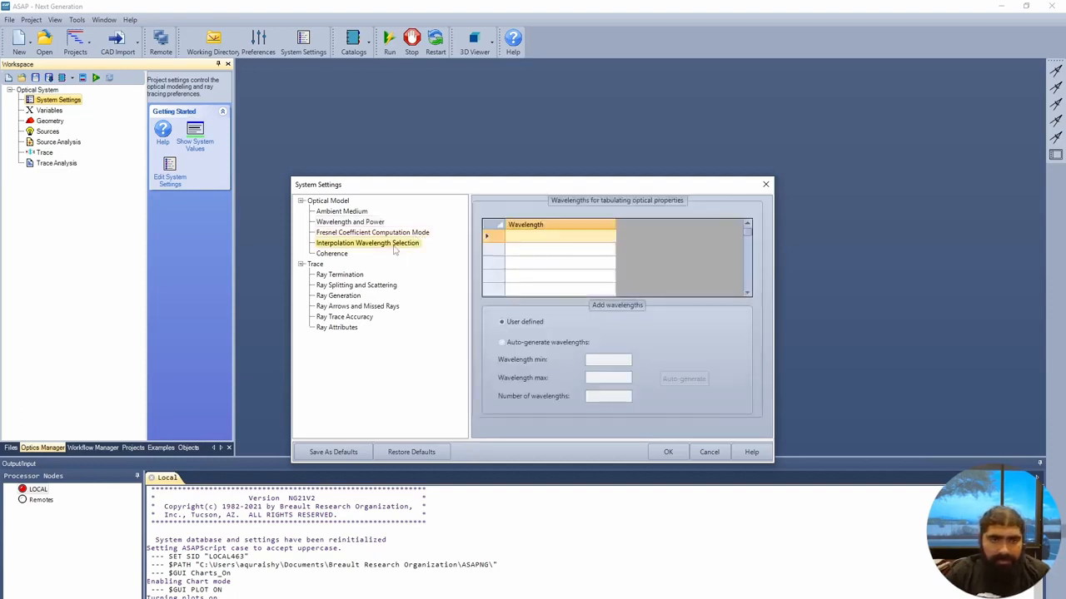
left_click(351, 255)
Switch the interpolation wavelengths to auto-generation with a minimum of .38 and a maximum of .78.
left_click(367, 247)
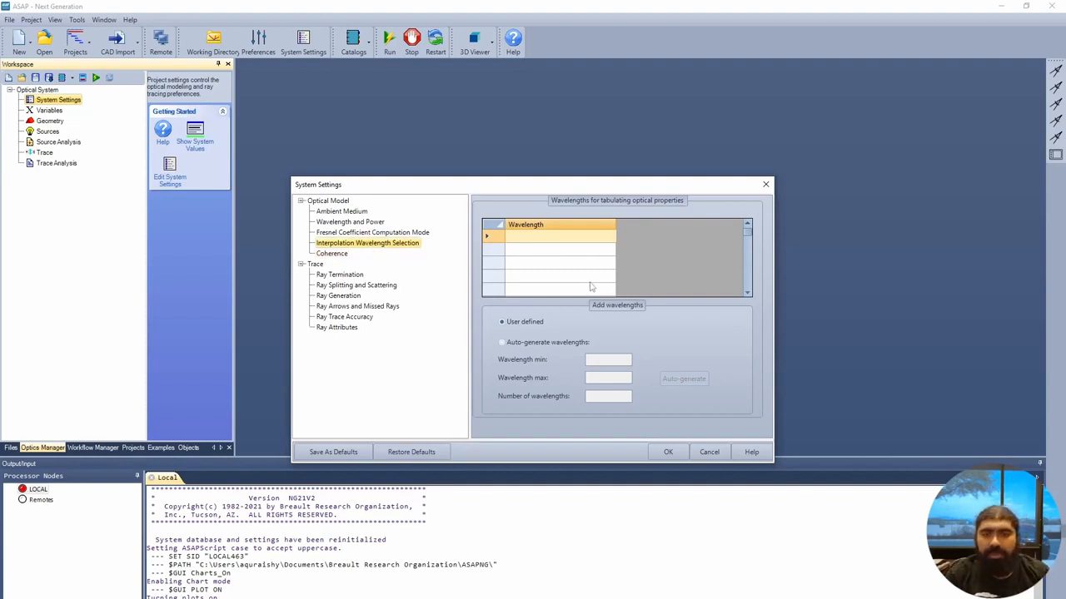
left_click(529, 343)
left_click(617, 360)
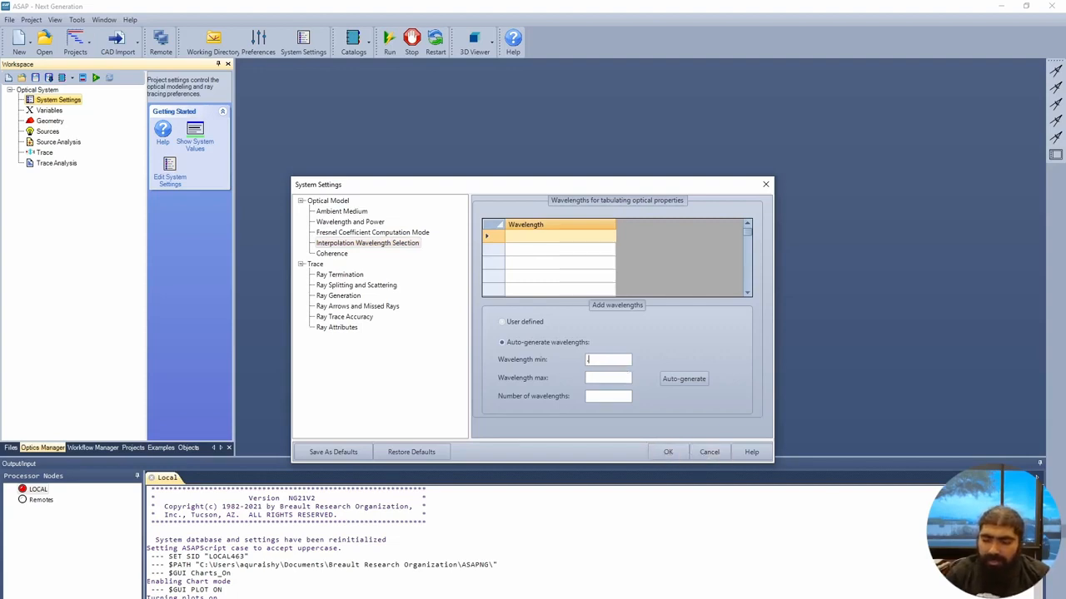
type(".38")
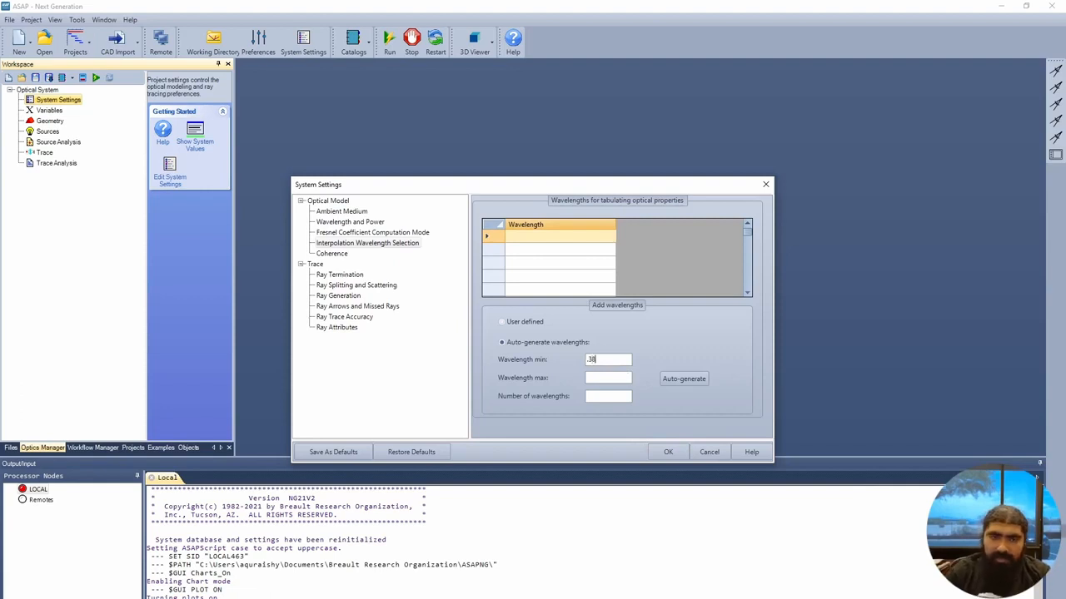
left_click(594, 378)
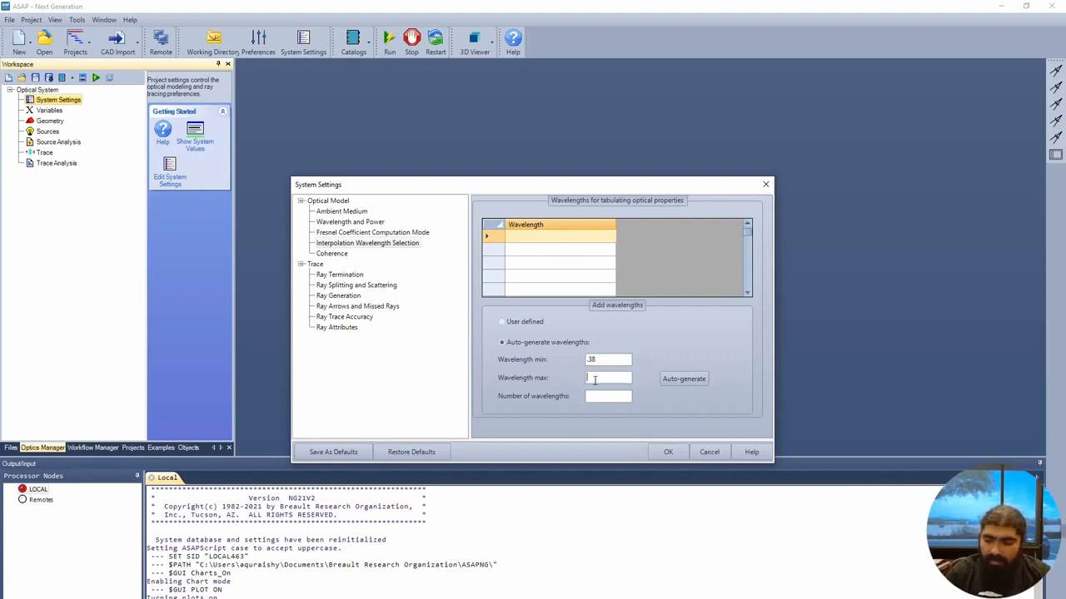
type(".78")
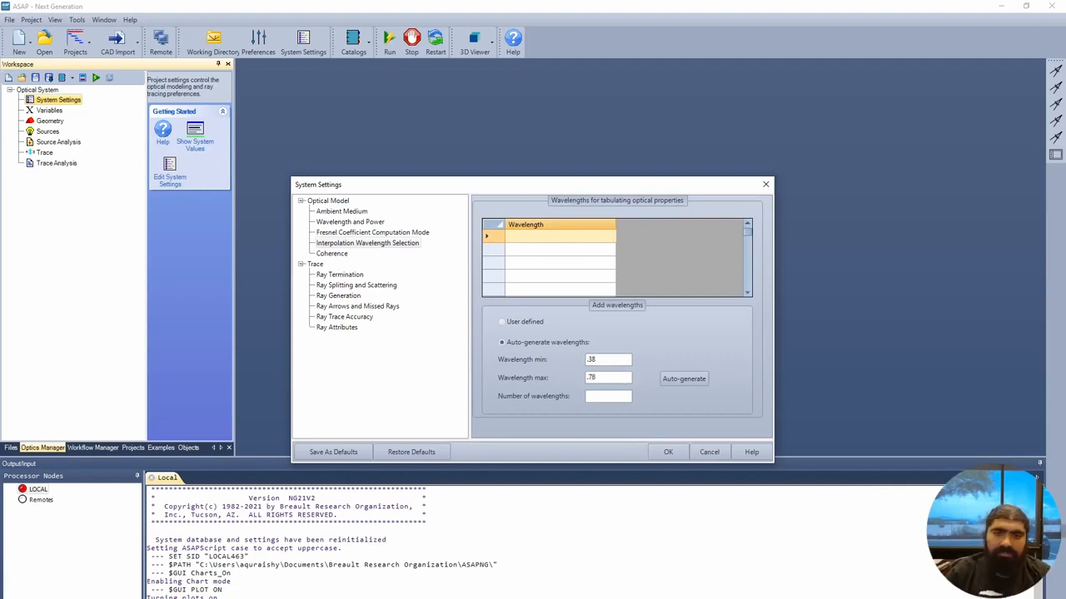
Try to auto-generate 41 interpolation wavelengths.
left_click(605, 398)
type("41")
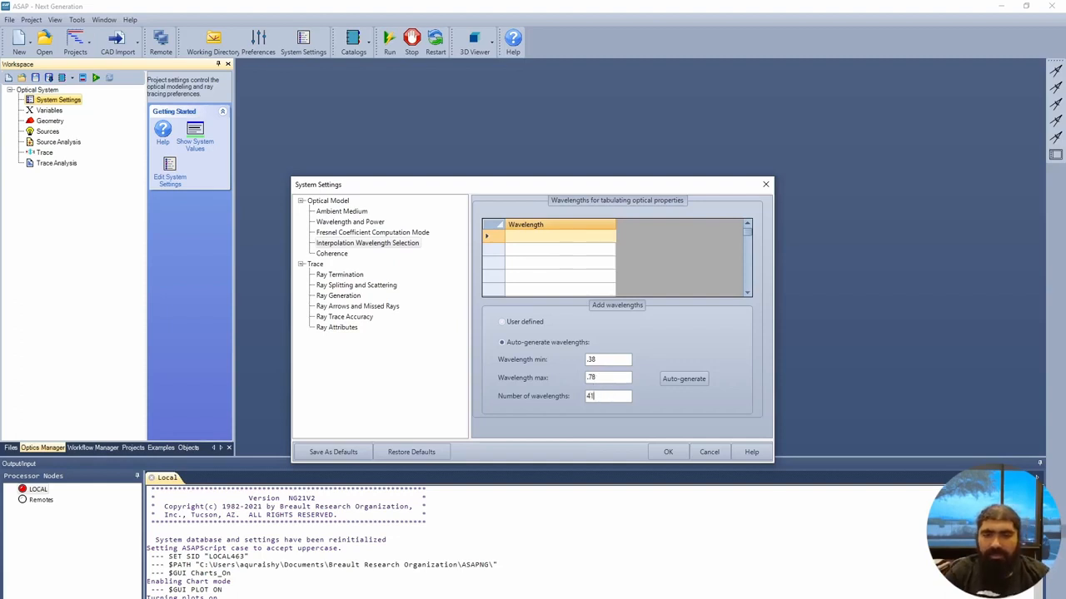
left_click(690, 382)
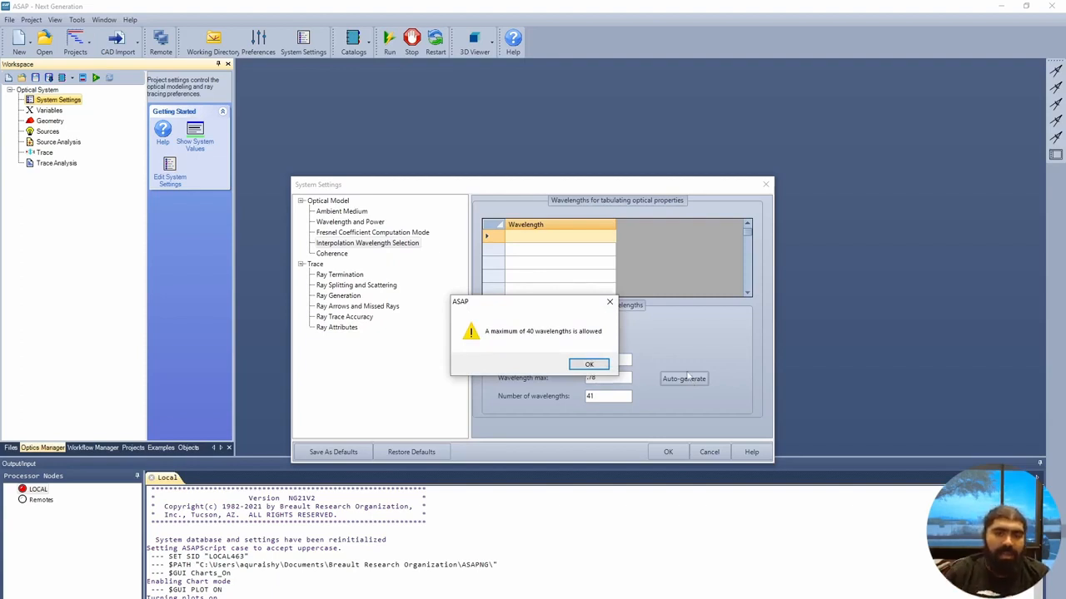
left_click(610, 303)
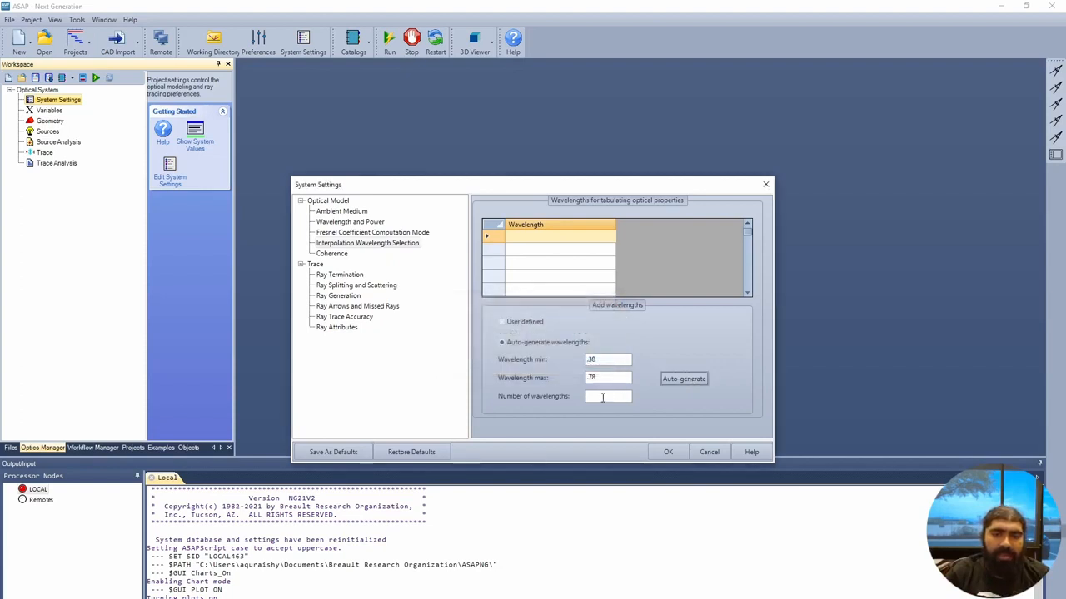
Set the number of wavelengths to 21 and auto-generate the interpolation wavelength list.
left_click(602, 397)
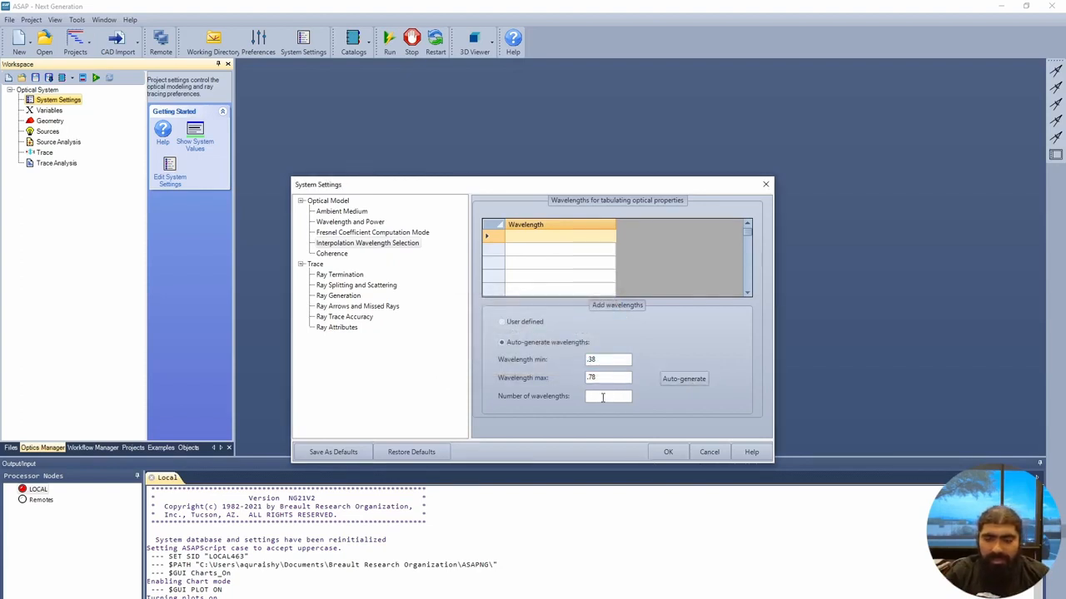
type("21")
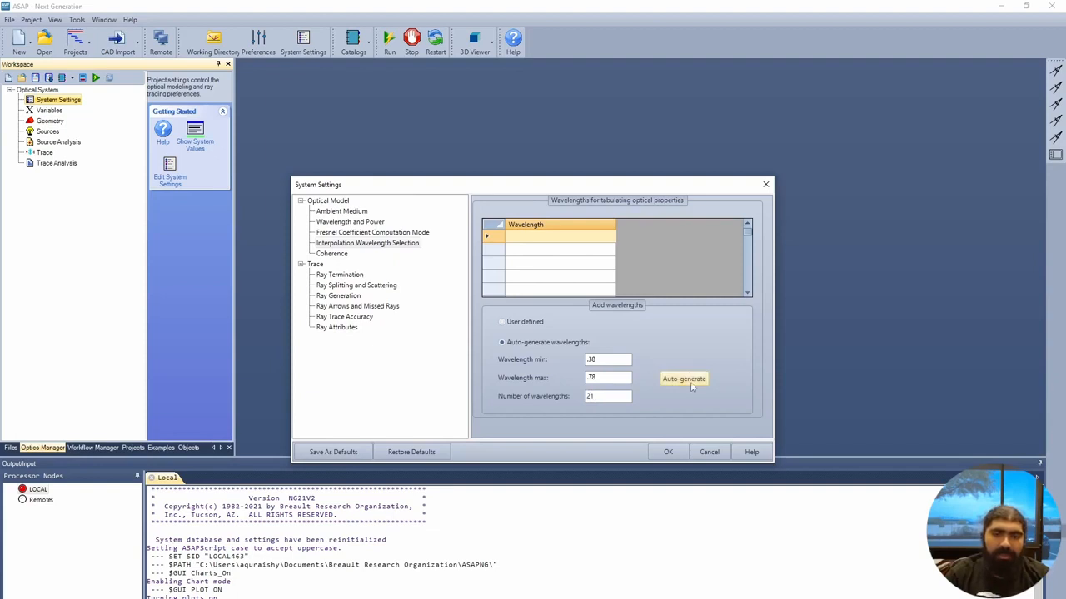
left_click(690, 382)
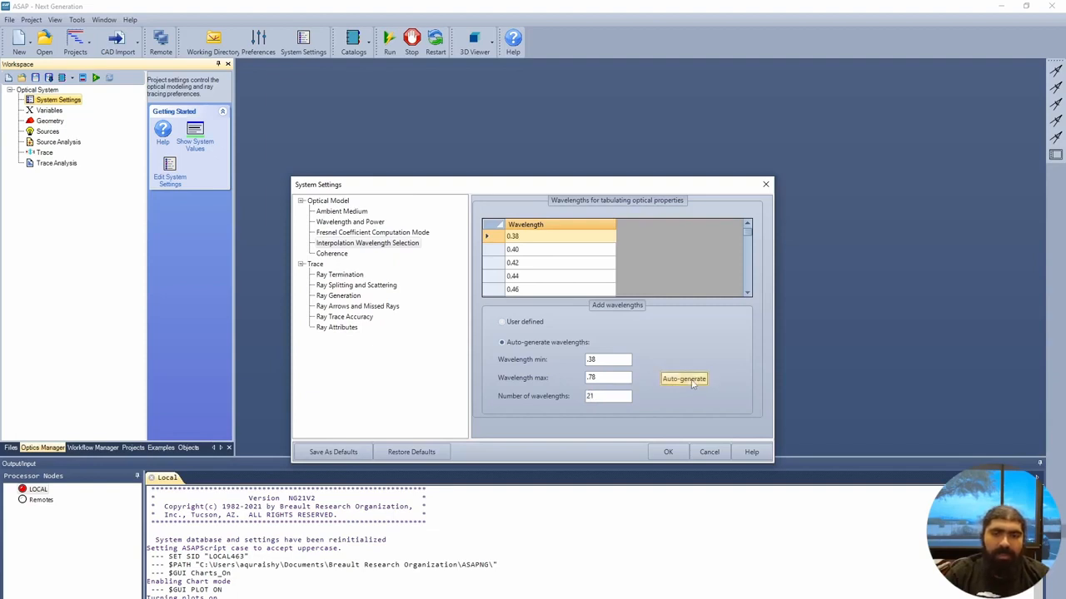
Check the spacing of the generated wavelengths in the list and accept the system settings.
left_click(525, 250)
left_click(526, 263)
left_click(526, 275)
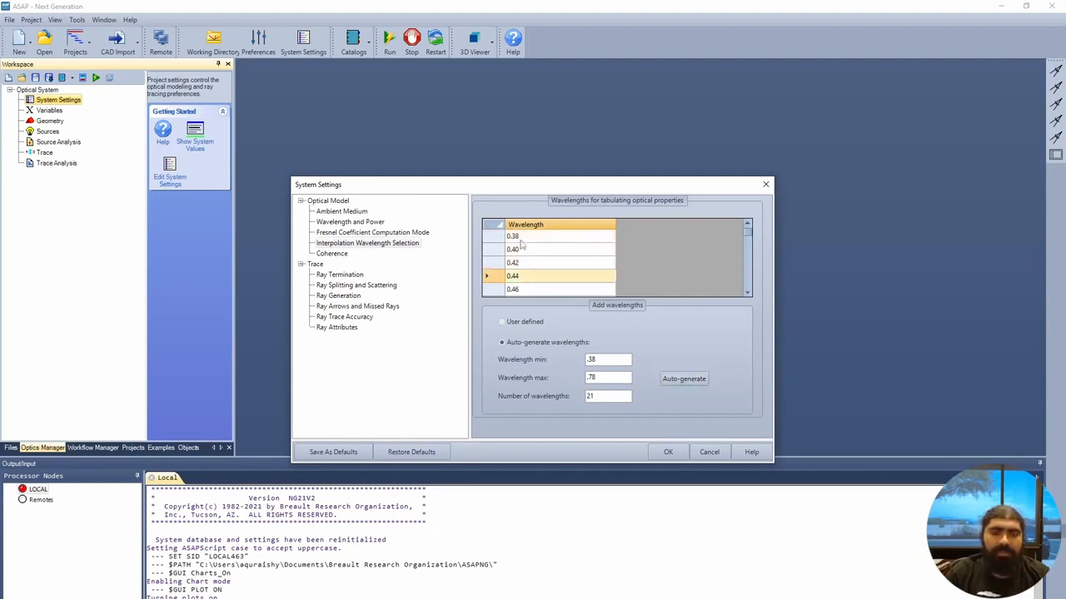
left_click(521, 238)
left_click(524, 251)
left_click(526, 264)
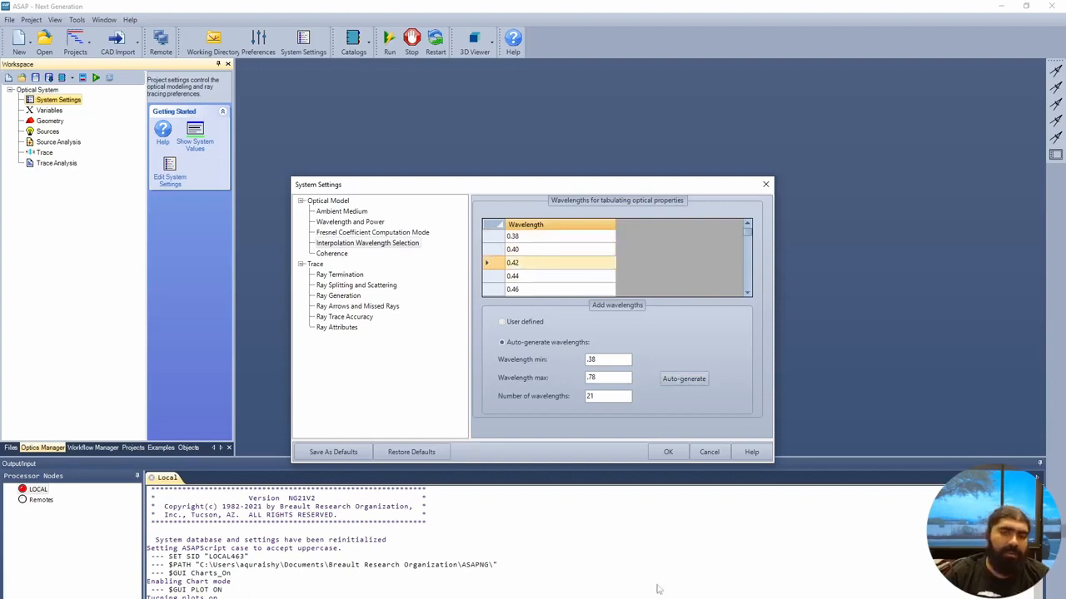
mouse_move(747, 235)
left_mouse_down()
mouse_move(754, 264)
mouse_move(752, 234)
left_mouse_up()
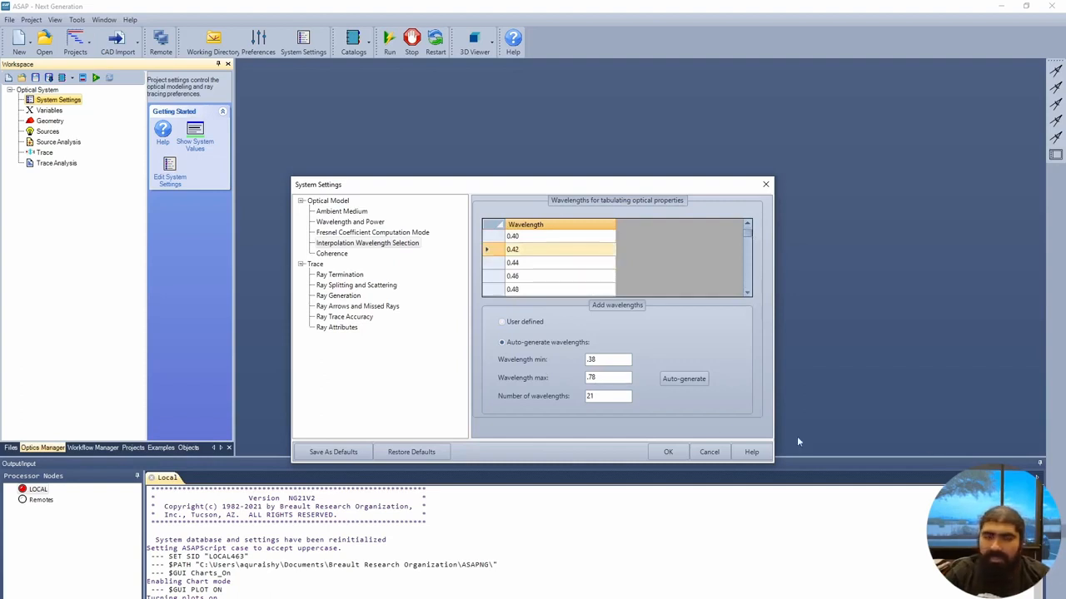
left_click(672, 452)
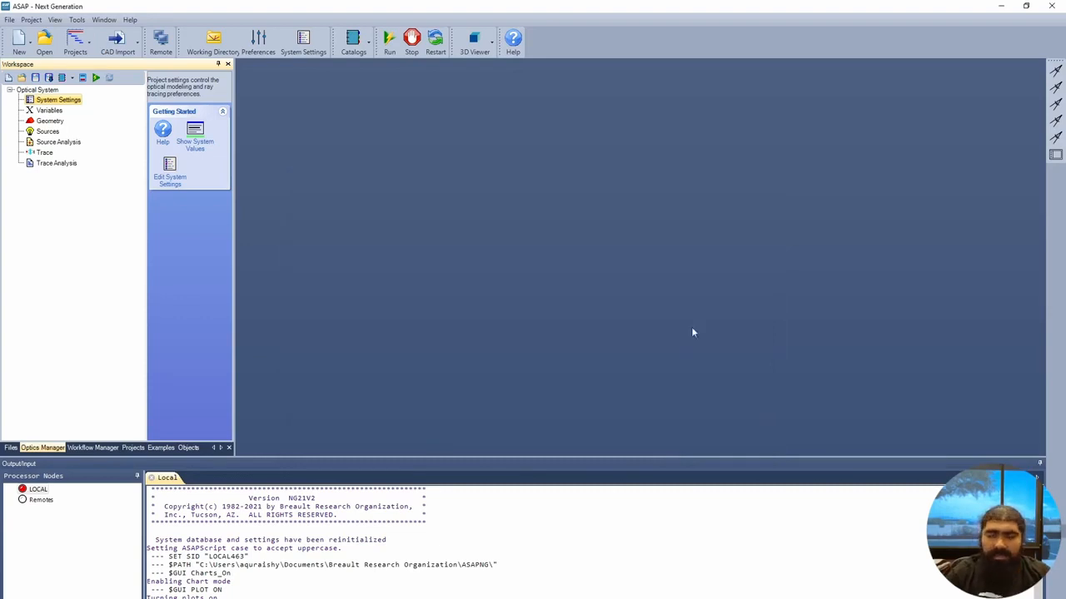
Open the custom variables of the optical system and define LENS_DIAM with a value of 63.
left_click(54, 113)
double_click(53, 114)
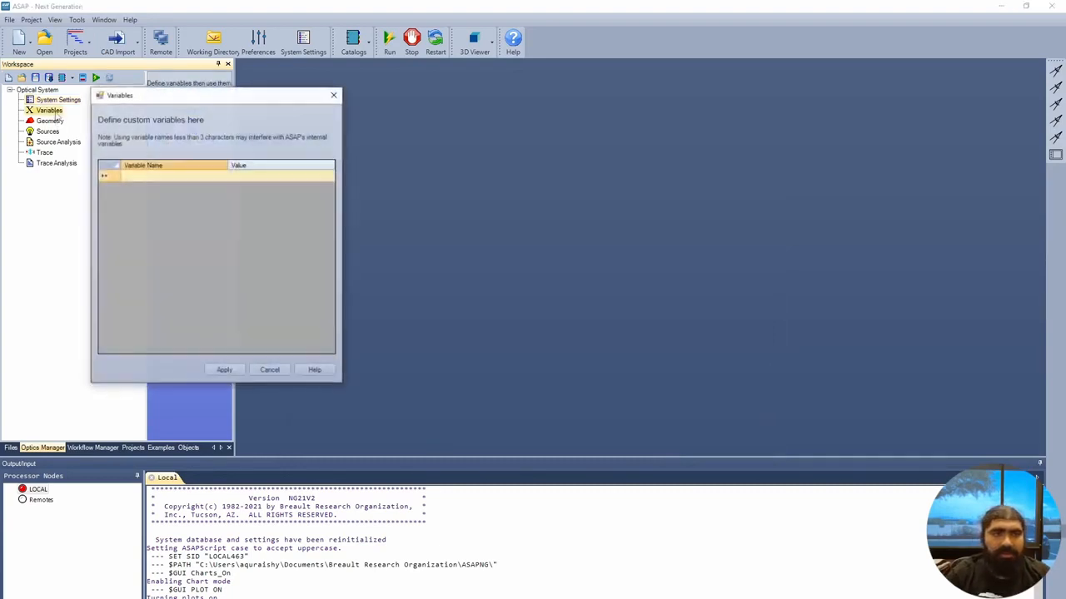
left_click(190, 176)
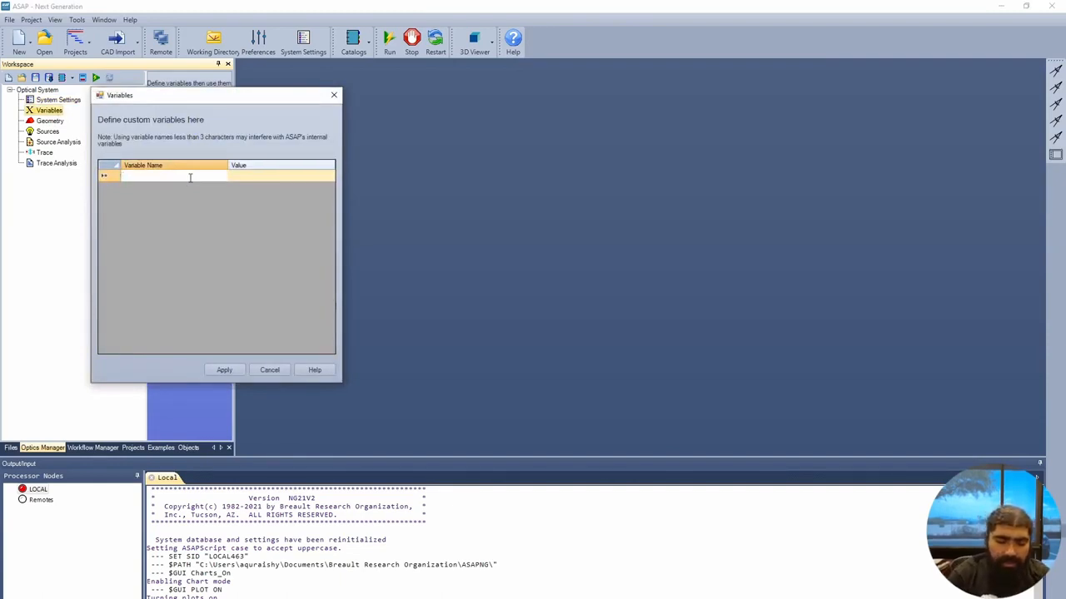
type("l")
key("BackSpace")
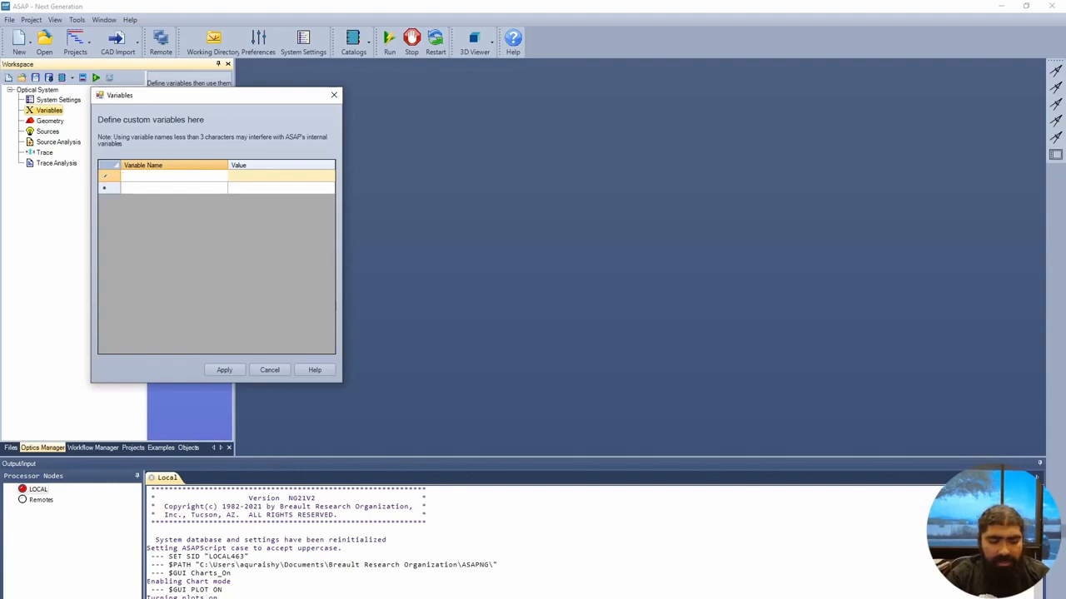
type("LENS_")
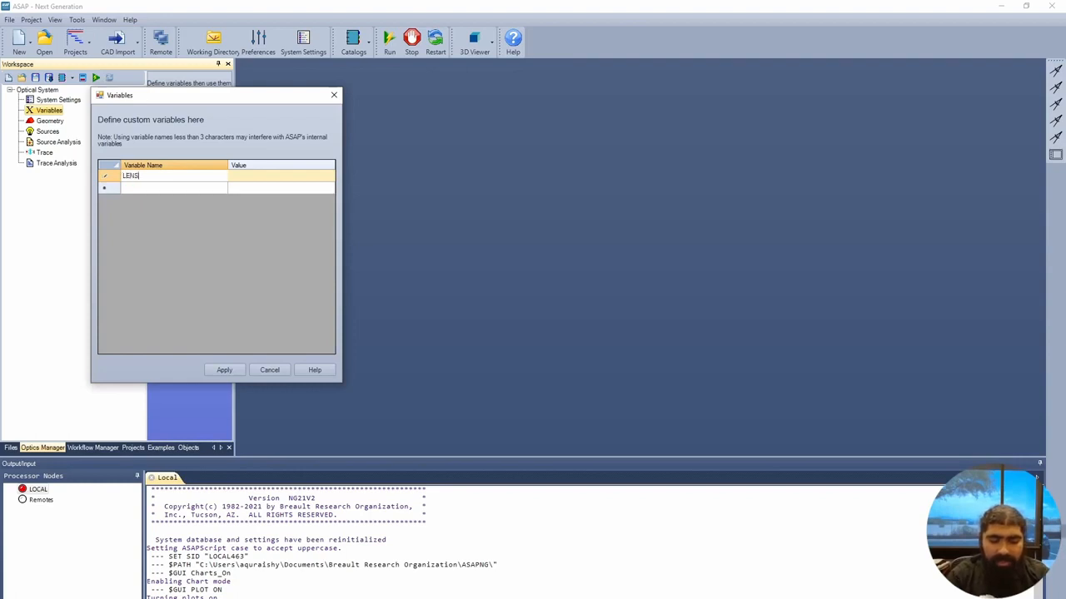
type("DIAM")
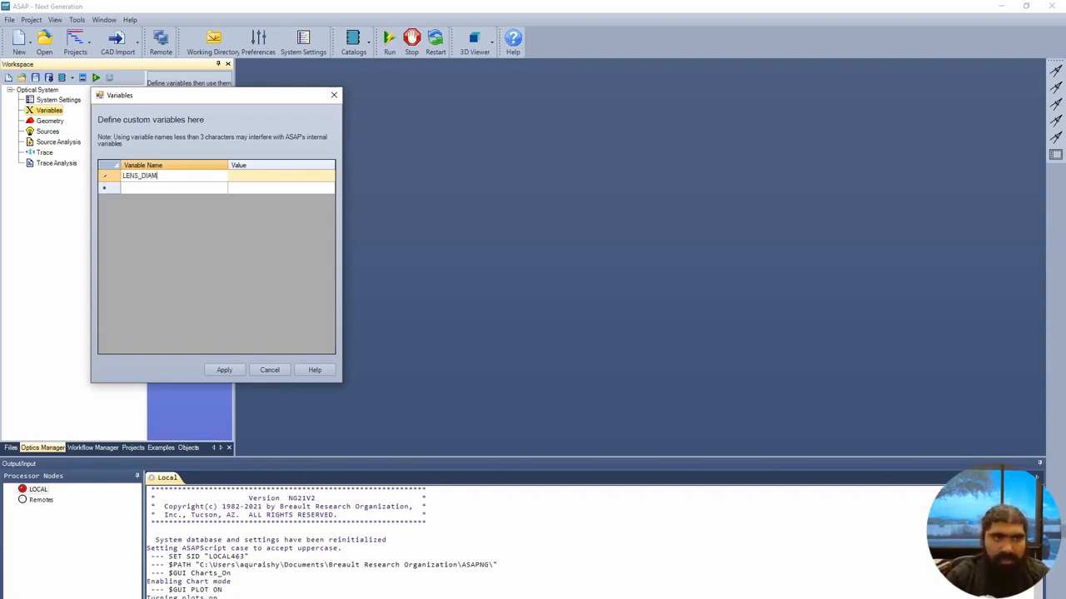
key("Tab")
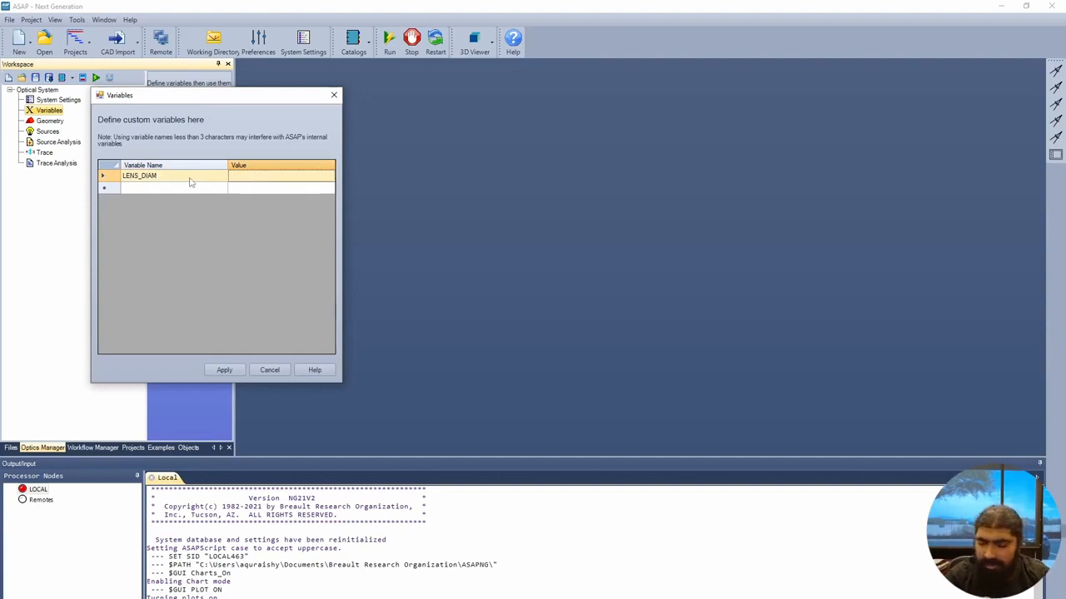
type("63")
key("Tab")
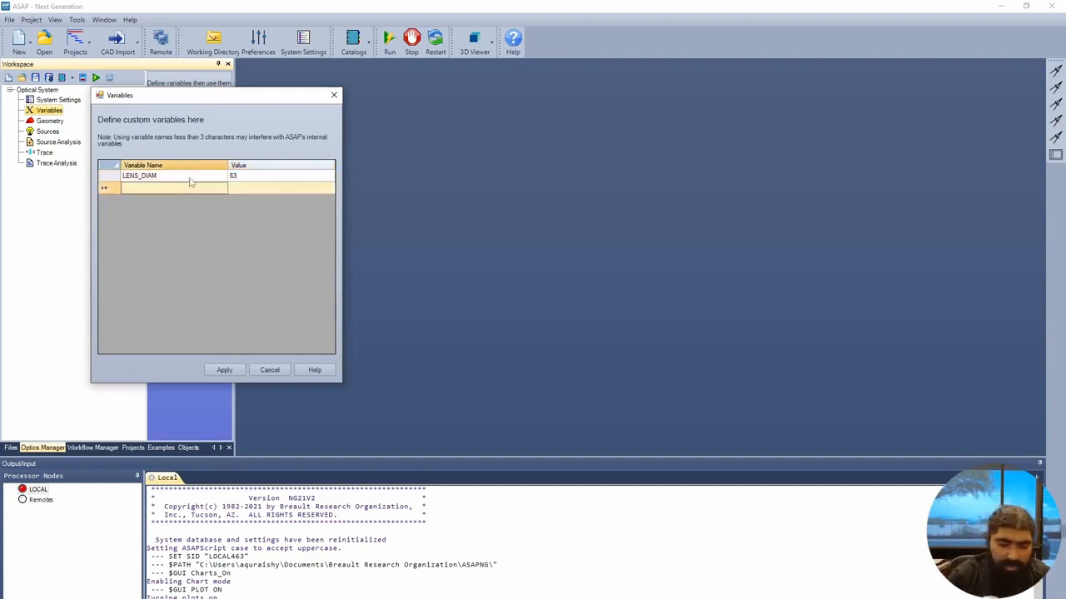
Add a second custom variable named LENS_CURV with a value of 65.
type("LENS_C")
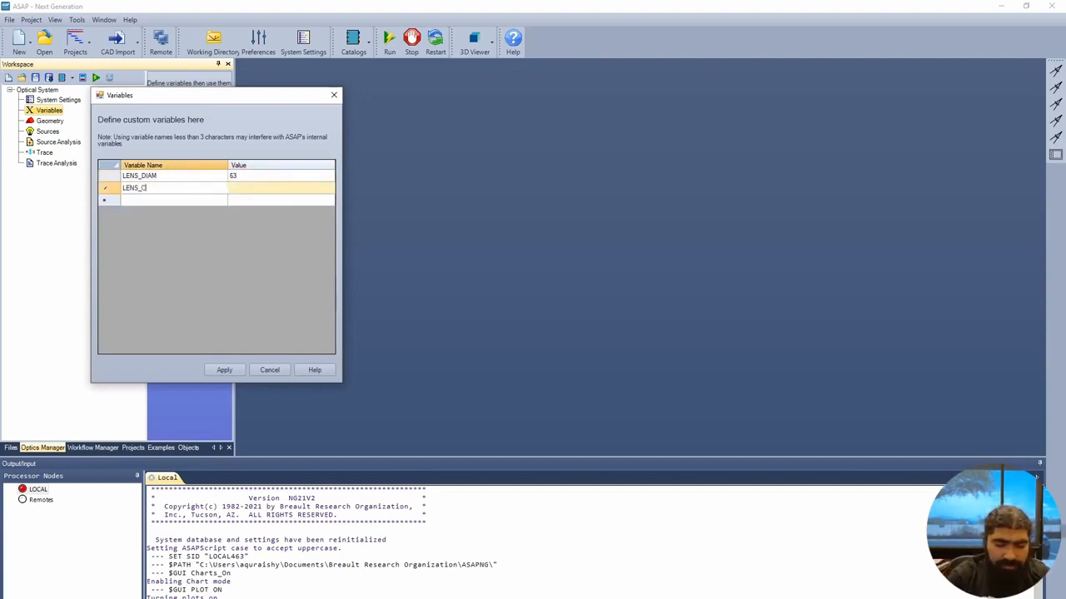
type("URV")
key("Tab")
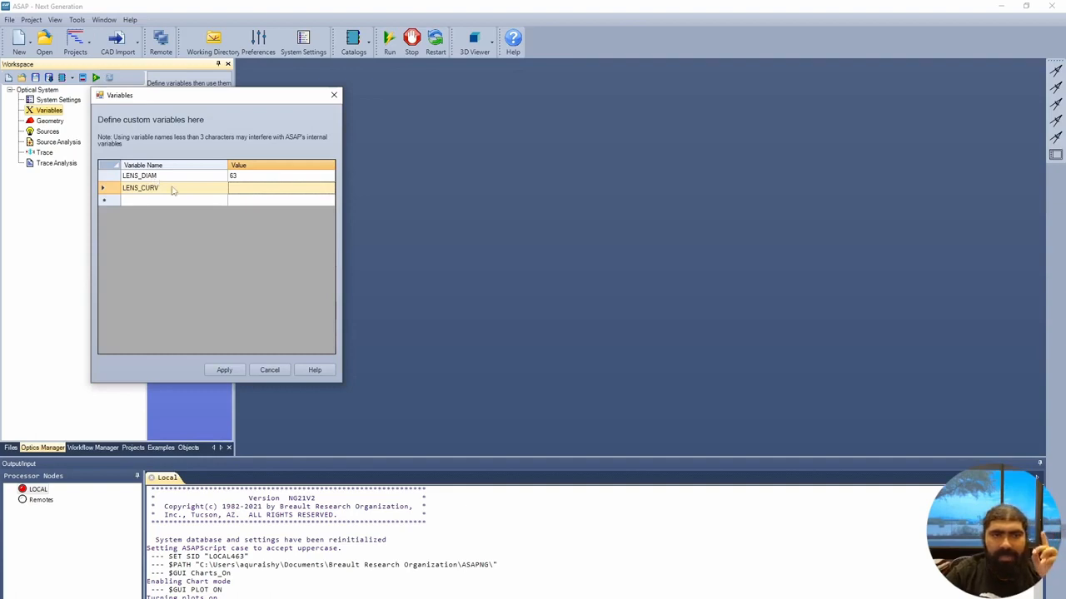
left_click(270, 192)
type("65")
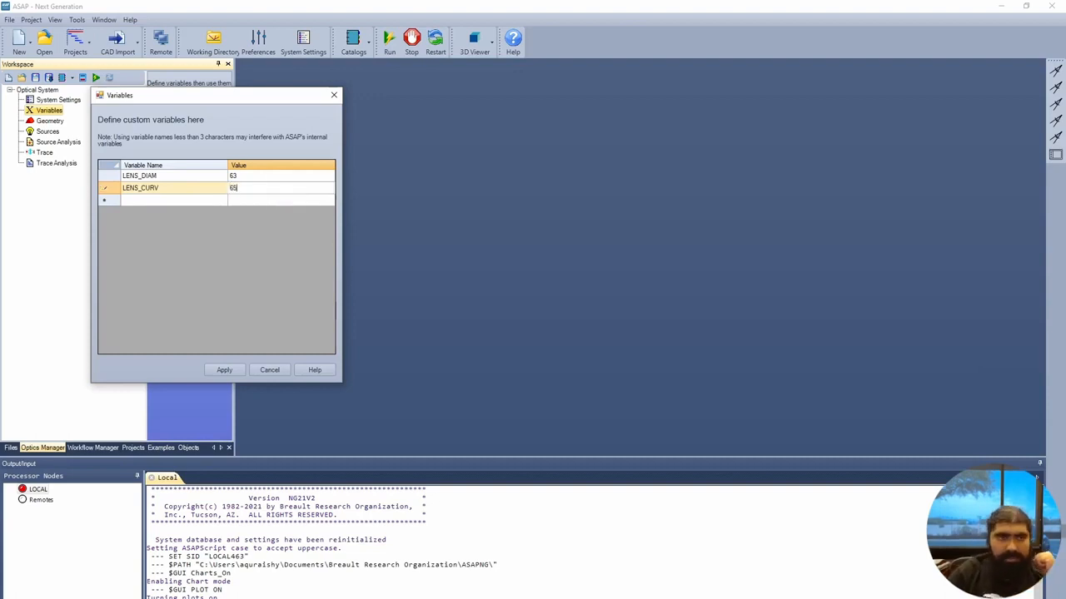
left_click(179, 201)
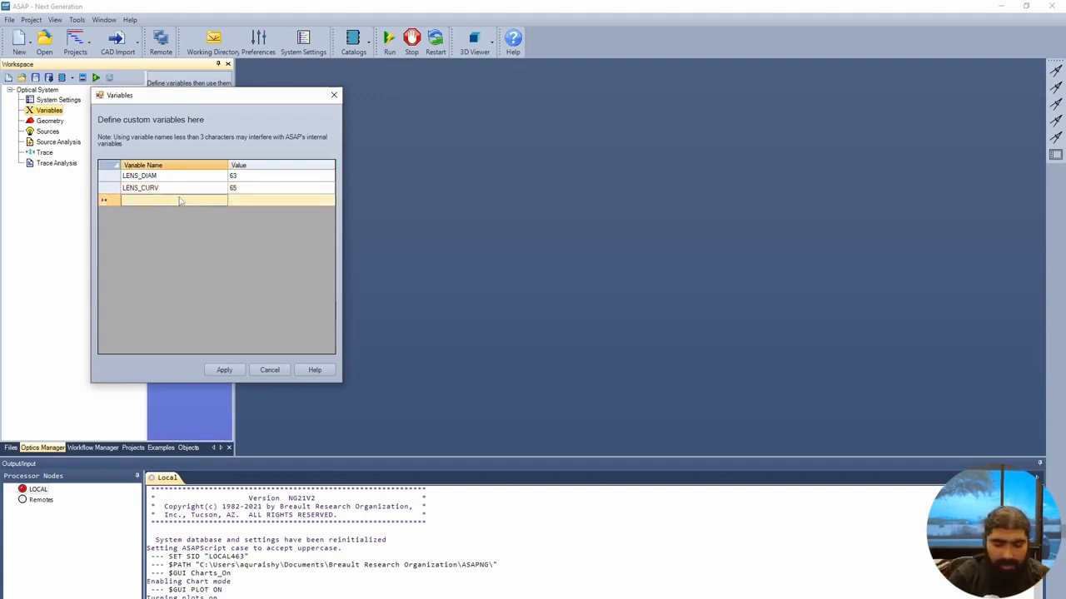
Add a third custom variable named LENS_SPACE with a value of 60.
type("LENS_SPA")
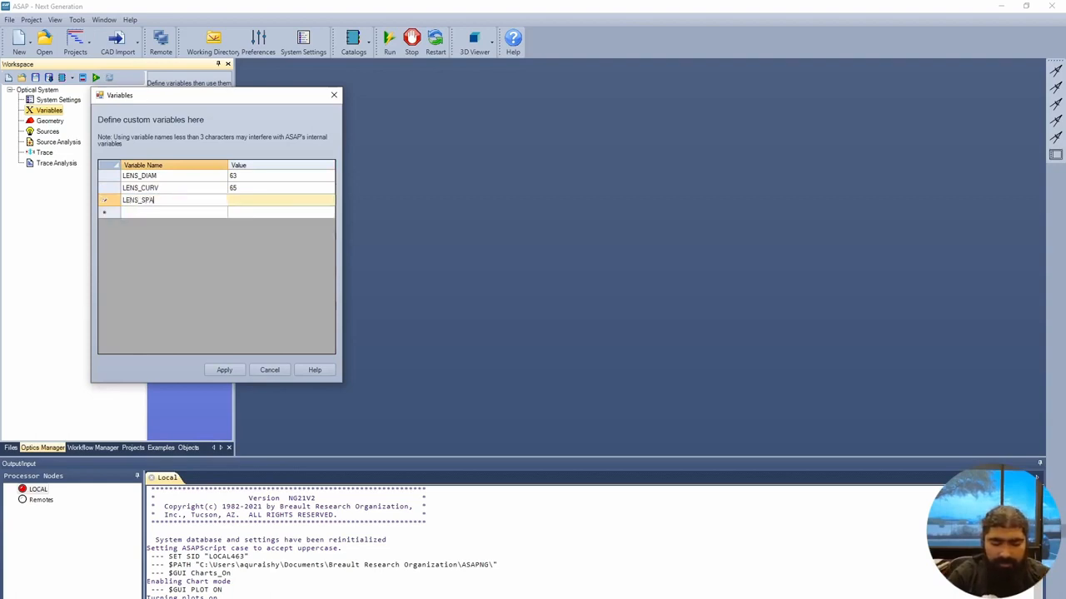
type("CE")
key("Tab")
type("60")
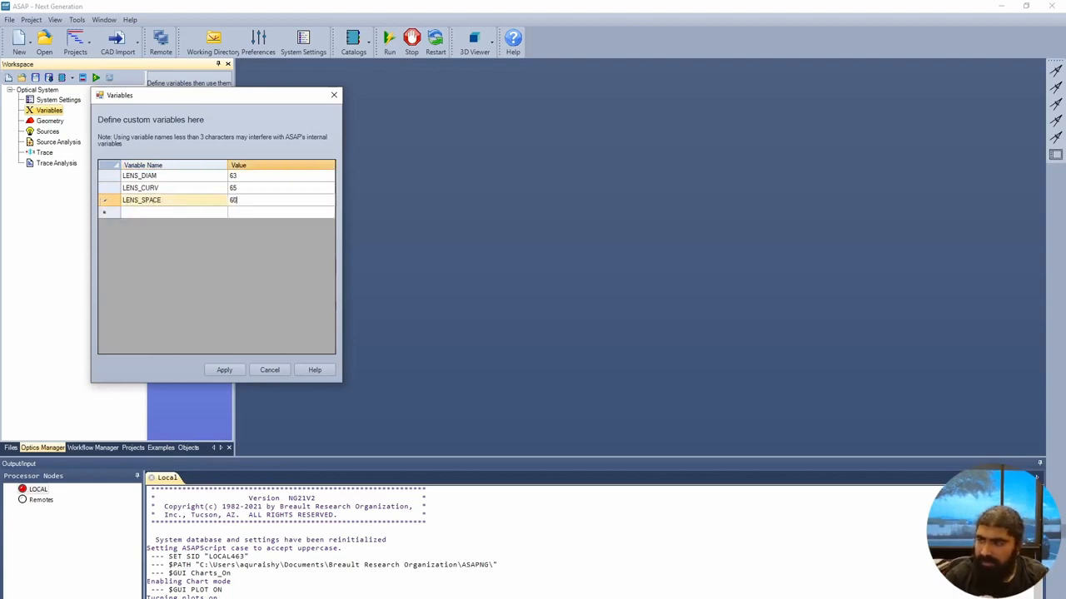
key("Return")
Add a custom variable named DET_SIZE with a value of 100.
type("D")
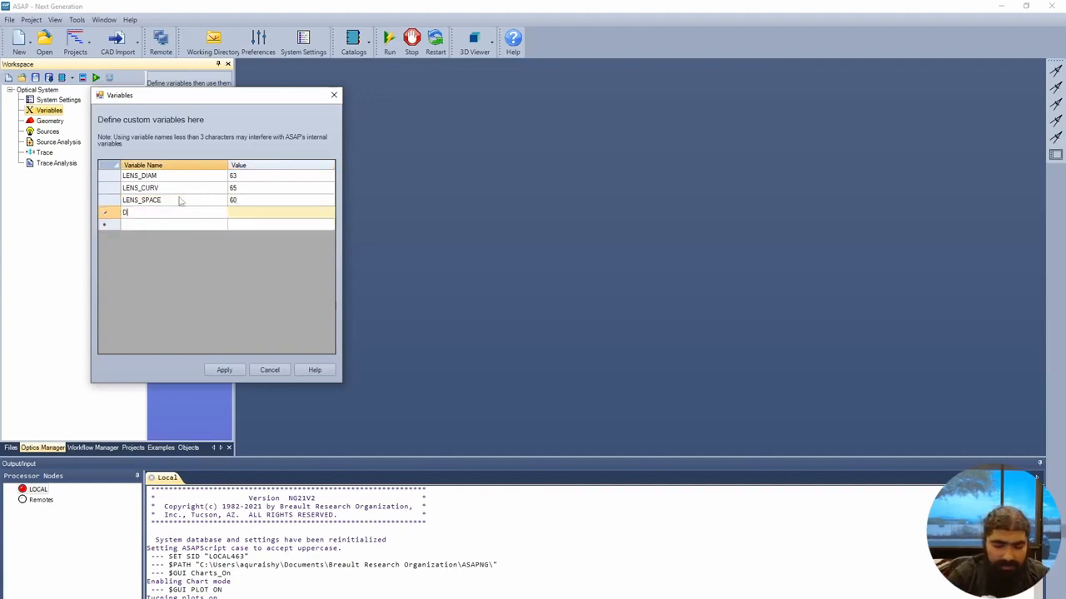
type("ET_SIZE")
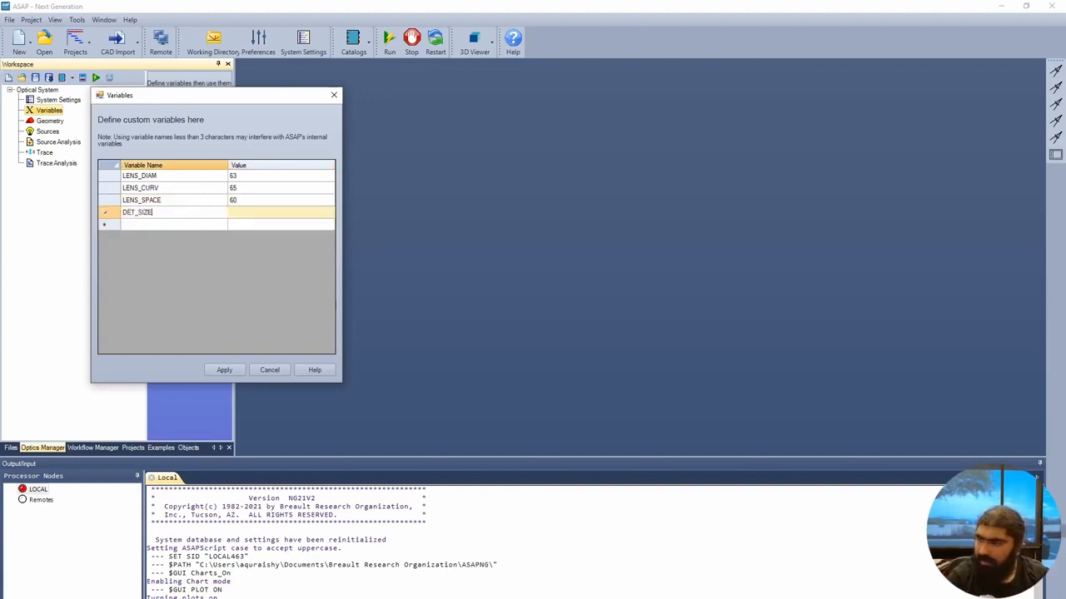
key("Tab")
type("100")
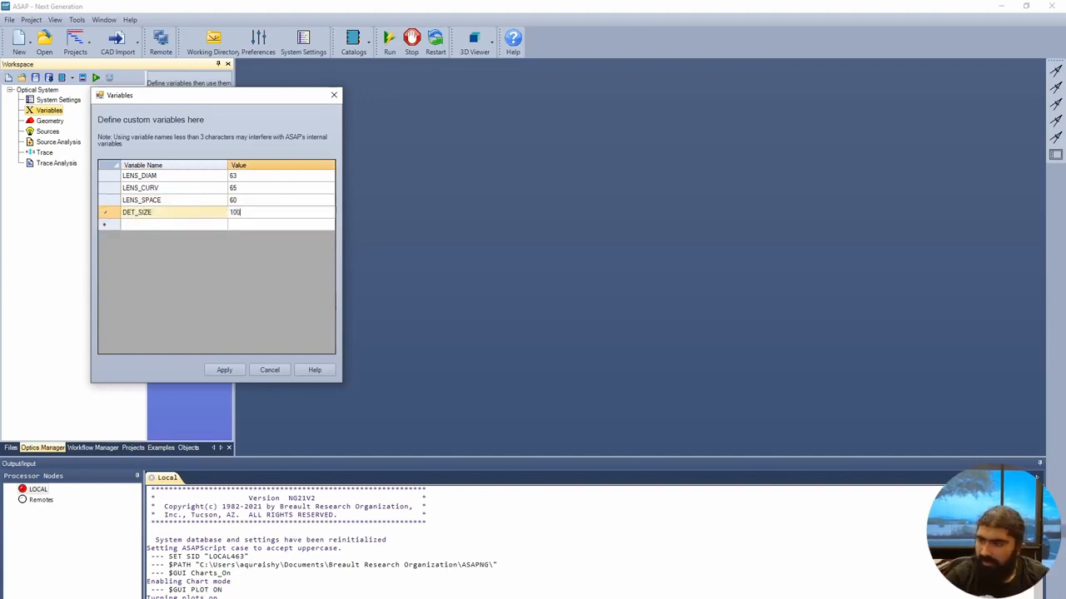
key("Return")
Add a custom variable named DET_POS with a value of 300.
type("DET")
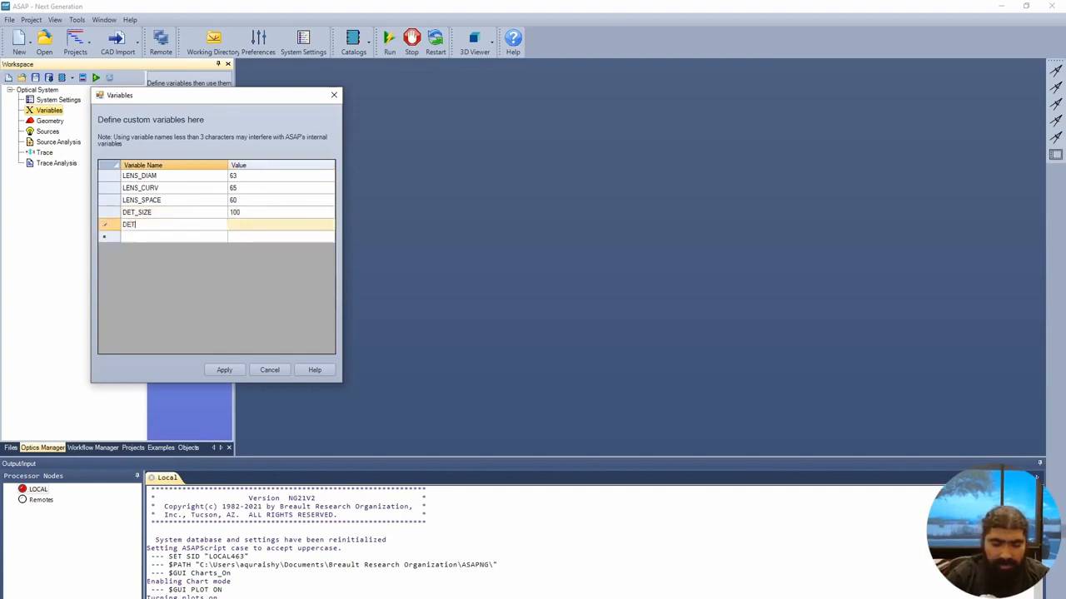
type("_POS")
key("Tab")
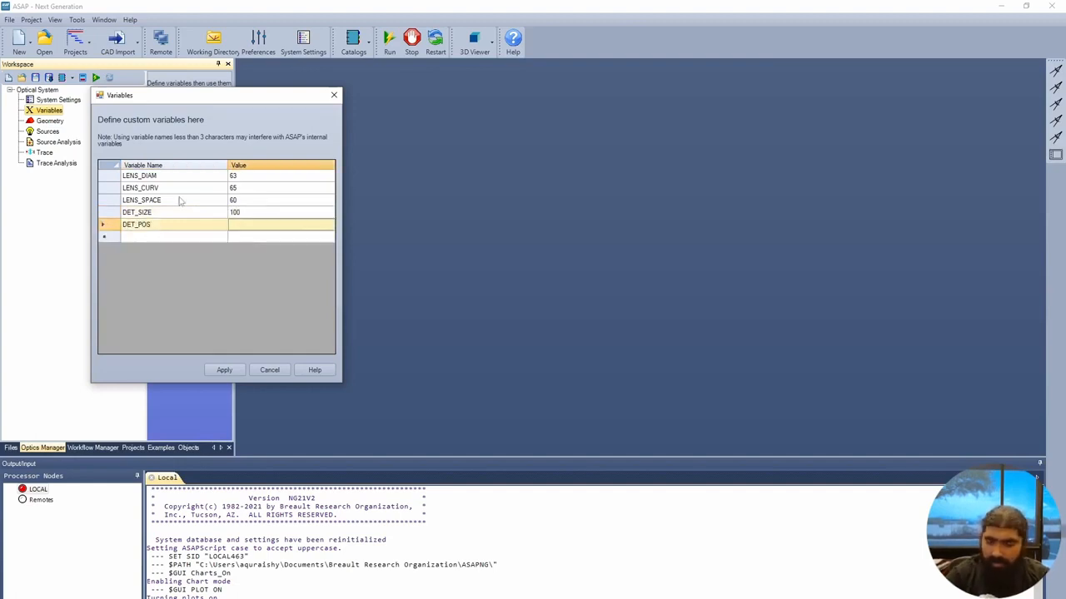
type("300")
key("Return")
Add a custom variable named SRC_SIZE with a value of 60, then apply the variable list and recheck it.
type("S")
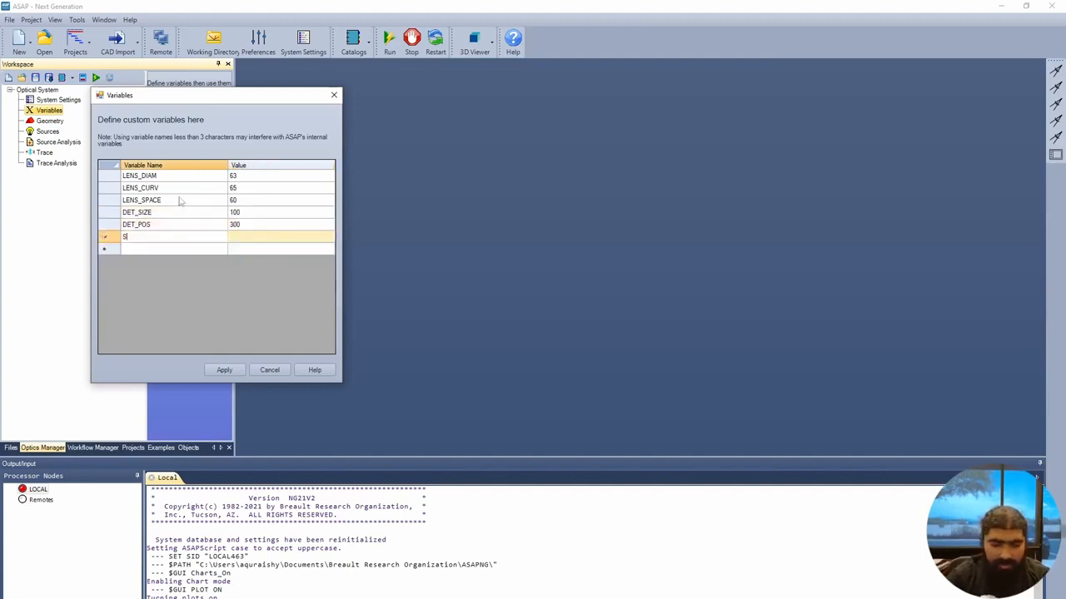
type("RC_SIZE")
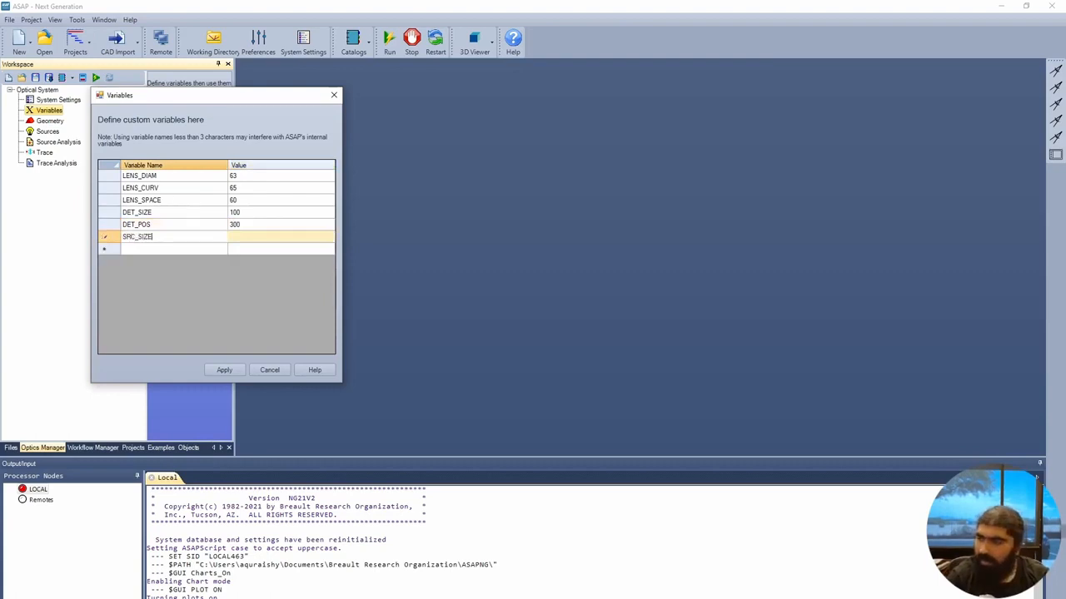
key("Tab")
type("60")
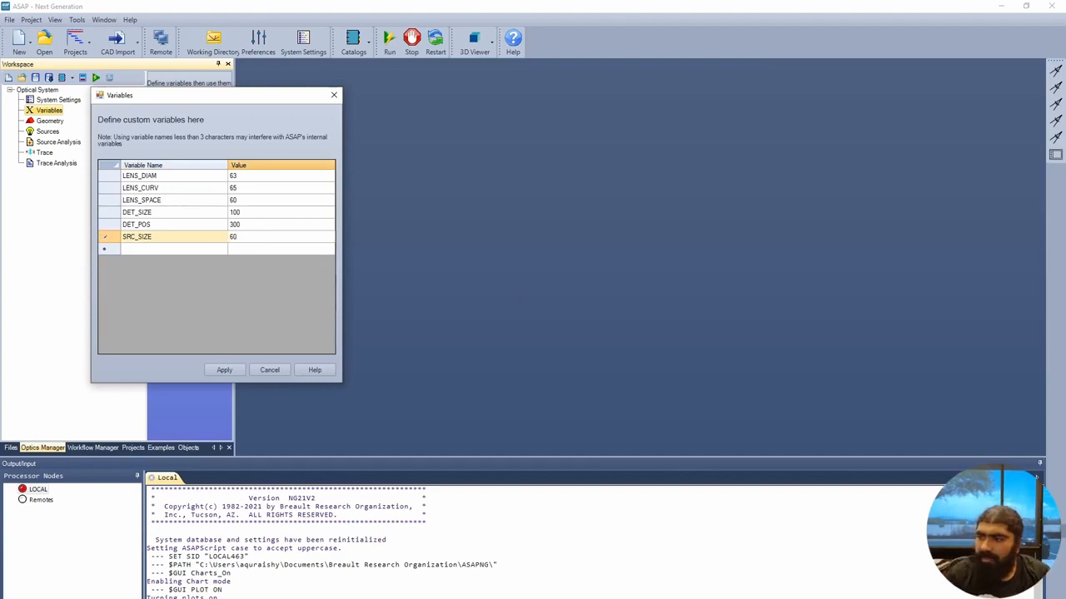
left_click(224, 370)
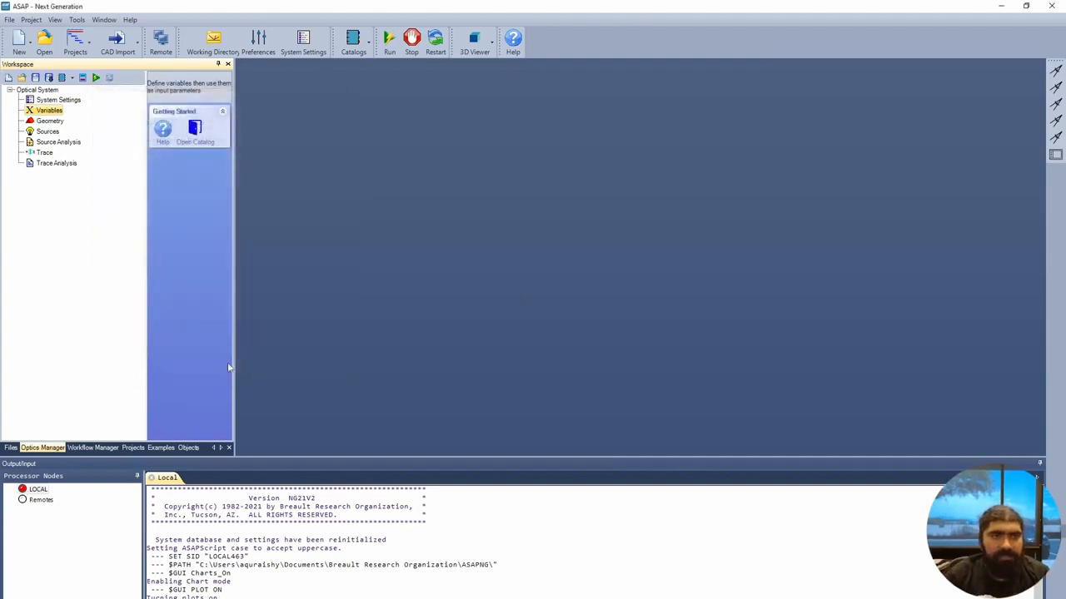
double_click(50, 110)
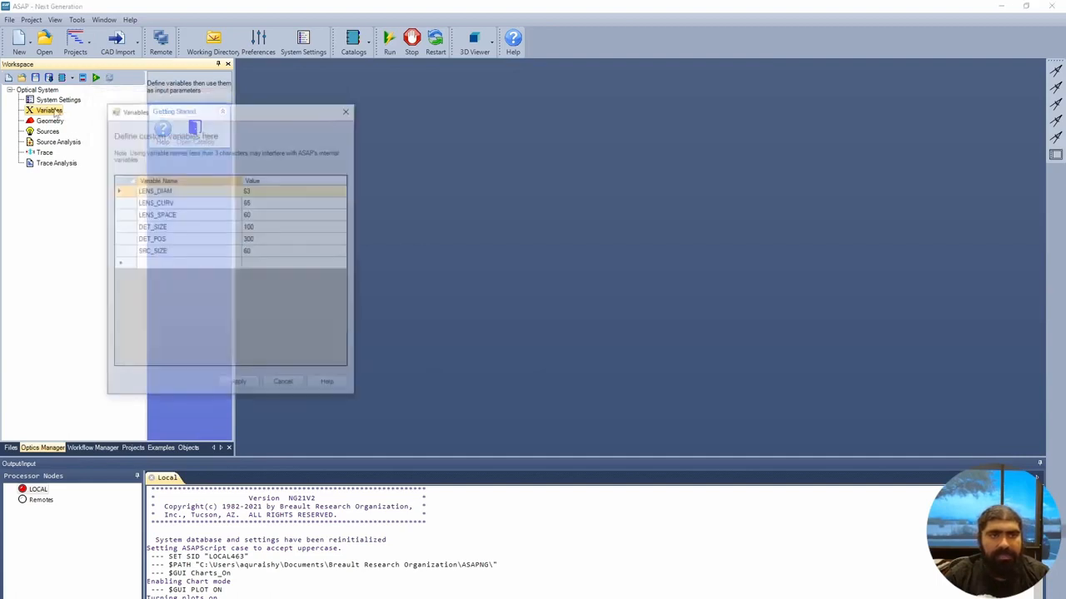
left_click(248, 385)
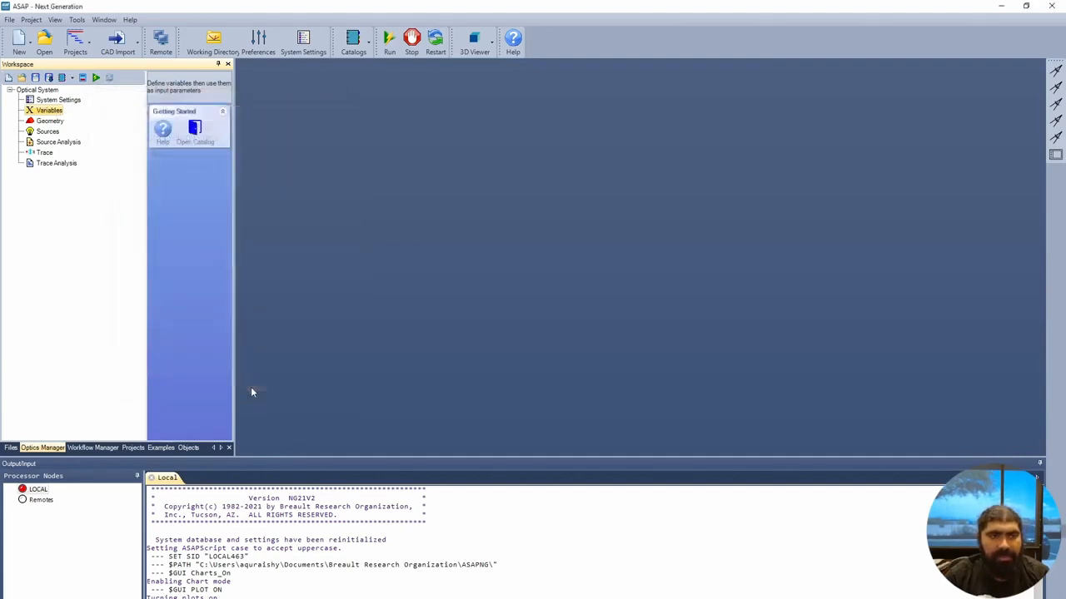
Insert a new branch under Geometry and name it CHROMATIC_BLD.
left_click(57, 123)
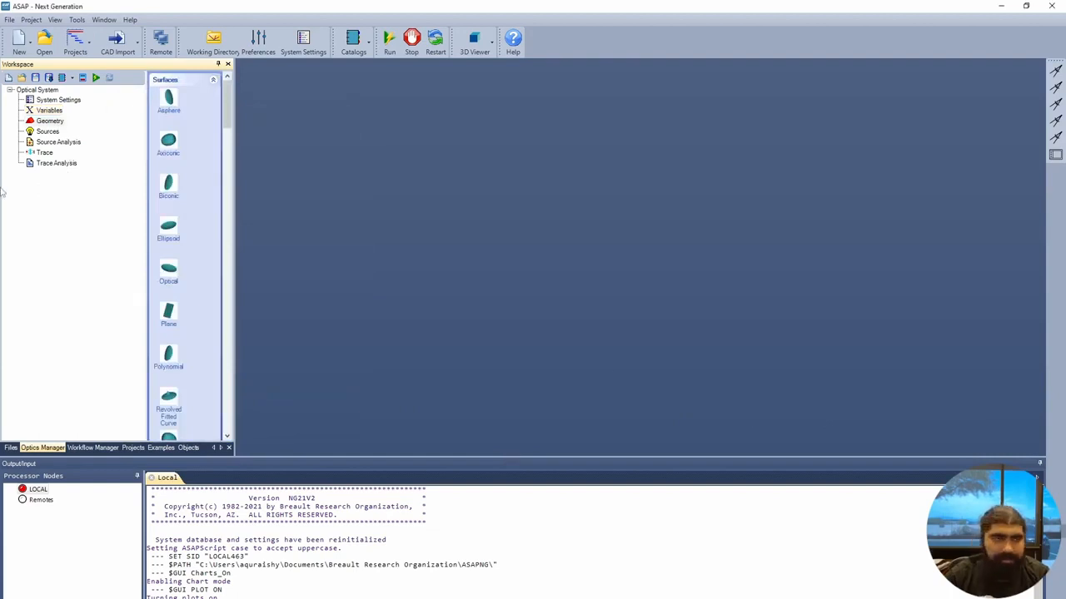
right_click(52, 123)
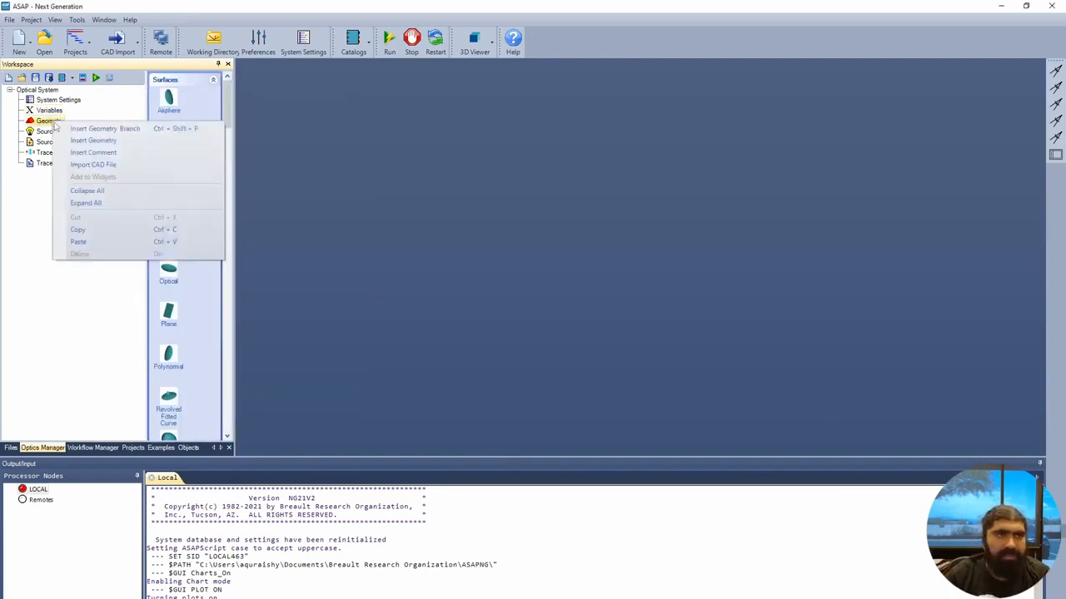
left_click(98, 129)
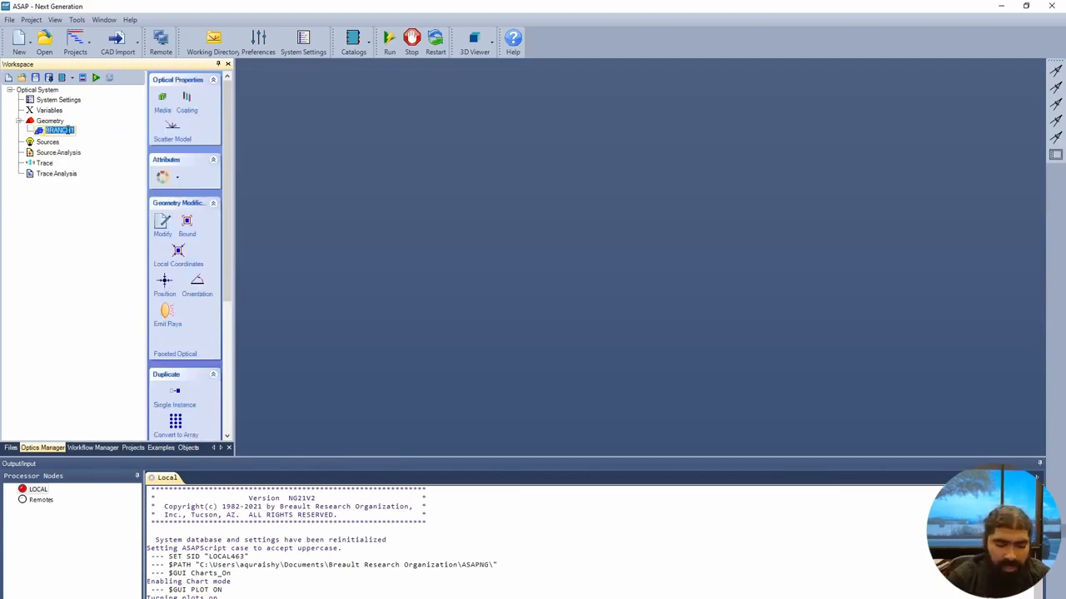
type("CHROMATI")
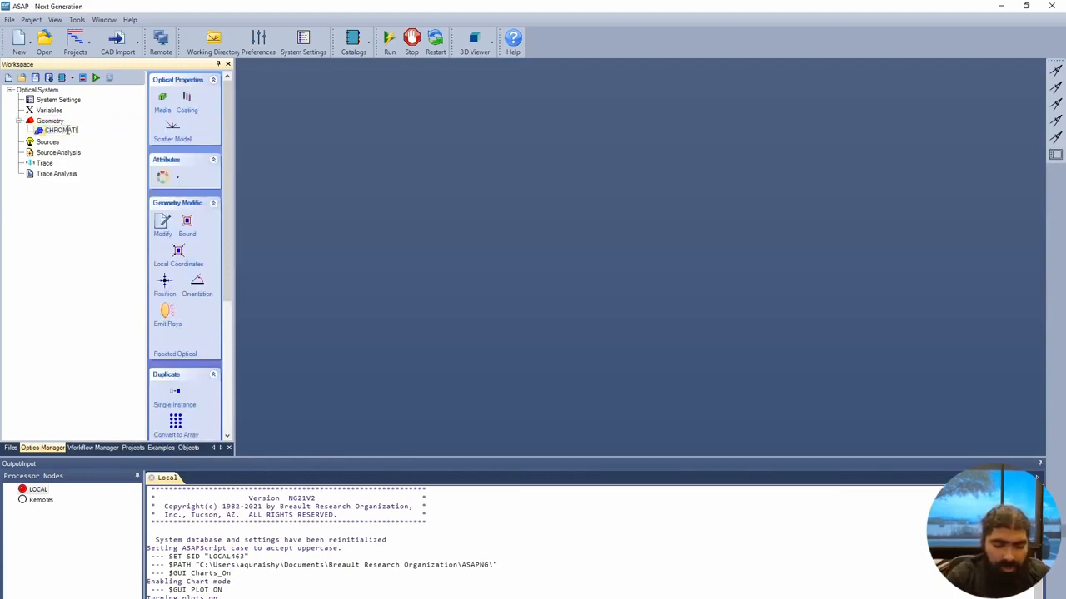
type("C_BLD")
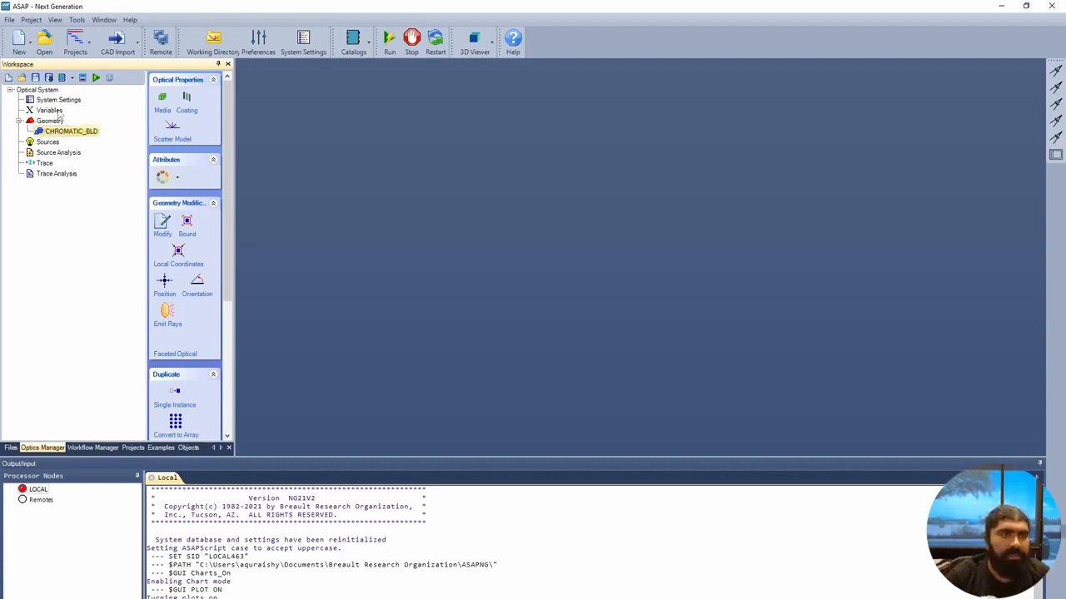
Insert a sub-branch inside the CHROMATIC_BLD geometry branch and rename it SINGLET.
right_click(69, 131)
left_click(121, 157)
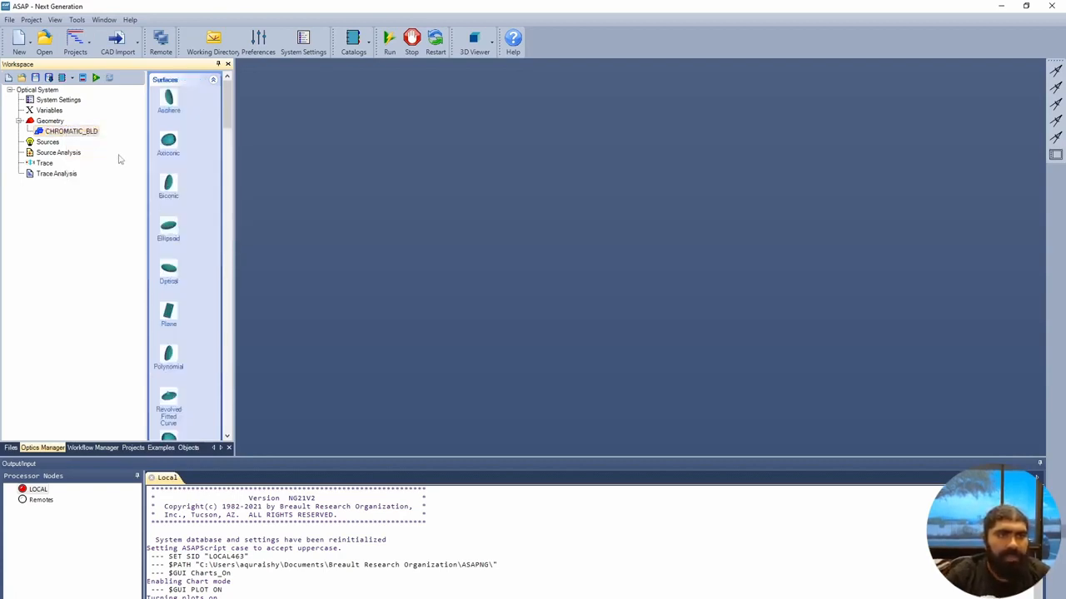
right_click(83, 136)
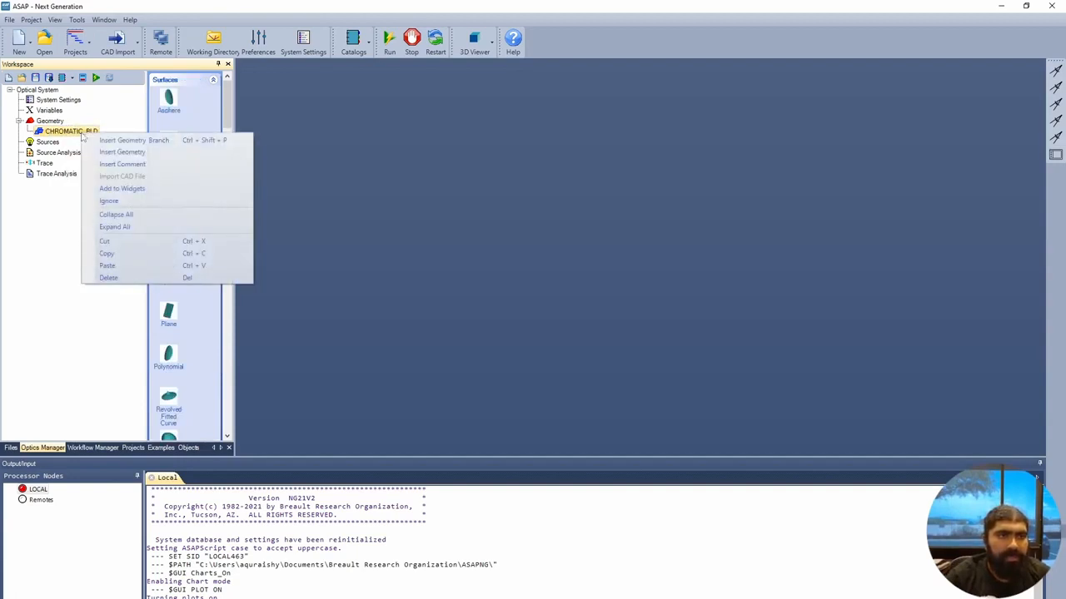
left_click(109, 140)
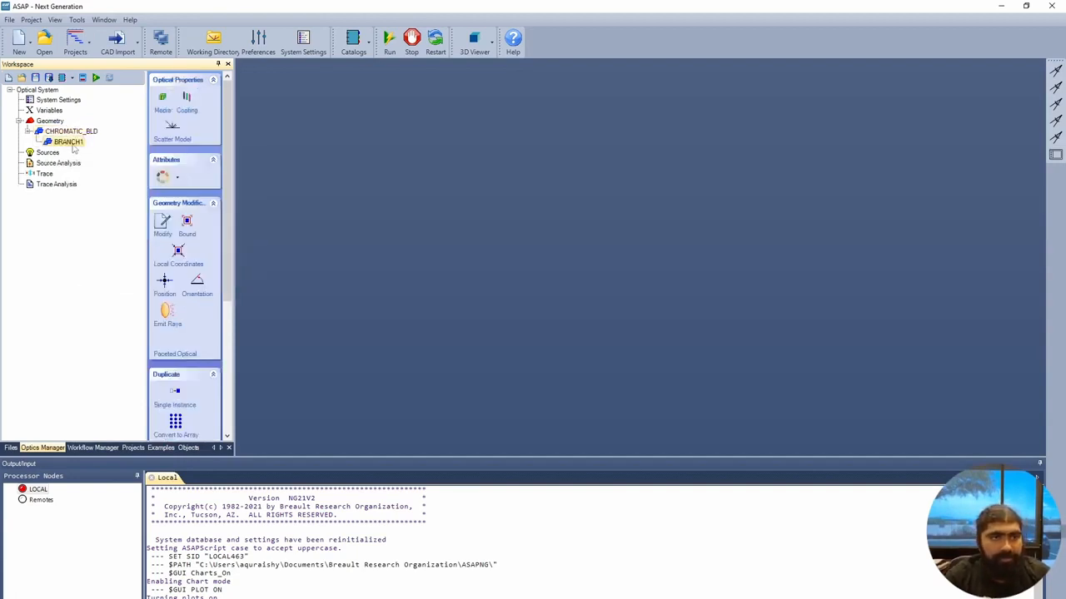
left_click(70, 142)
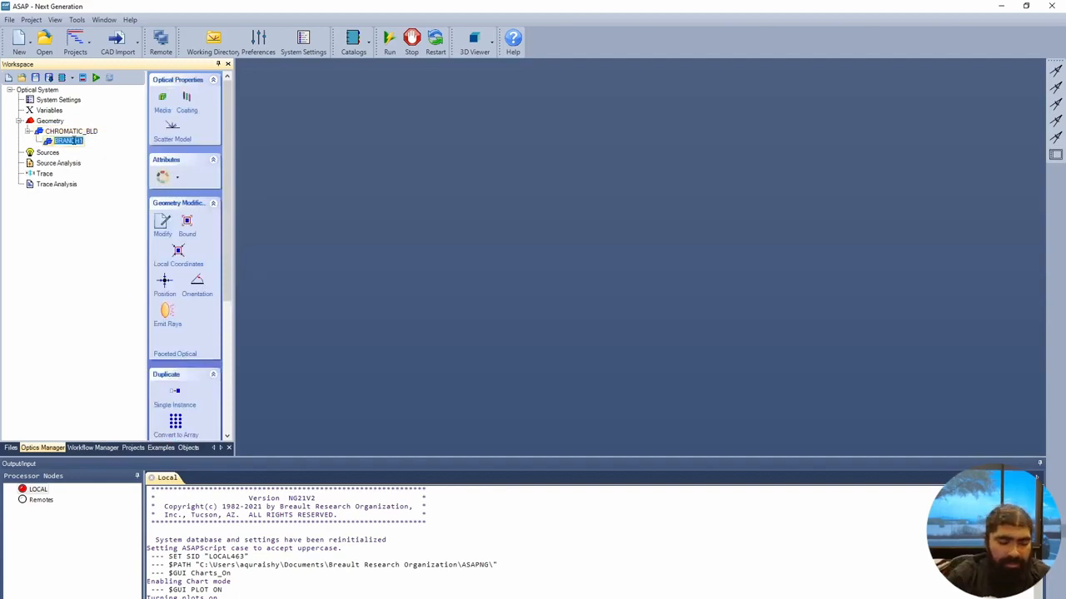
type("SIN")
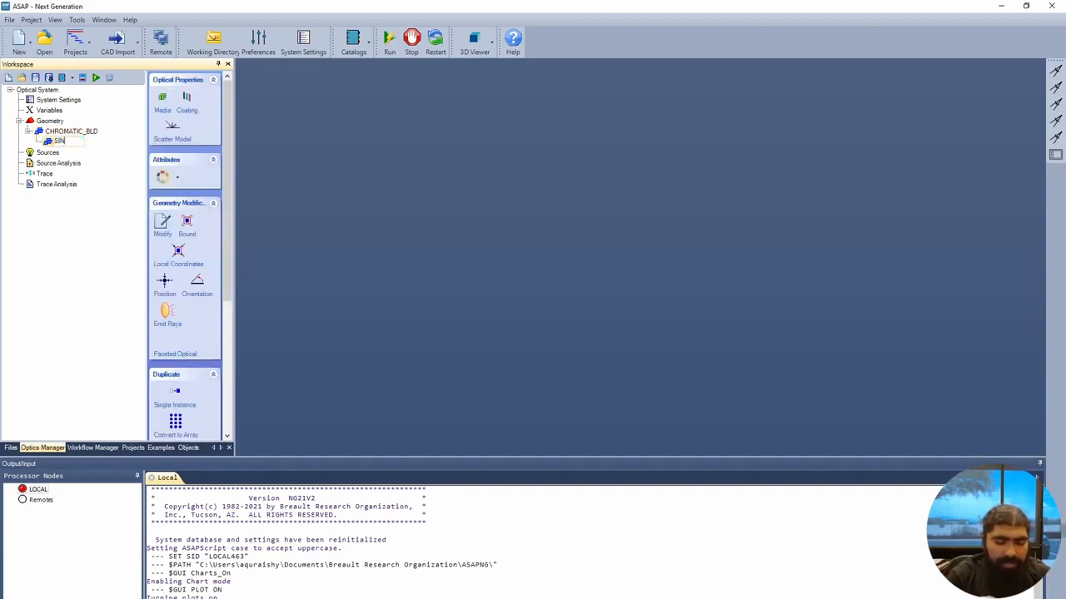
type("GLET")
key("Return")
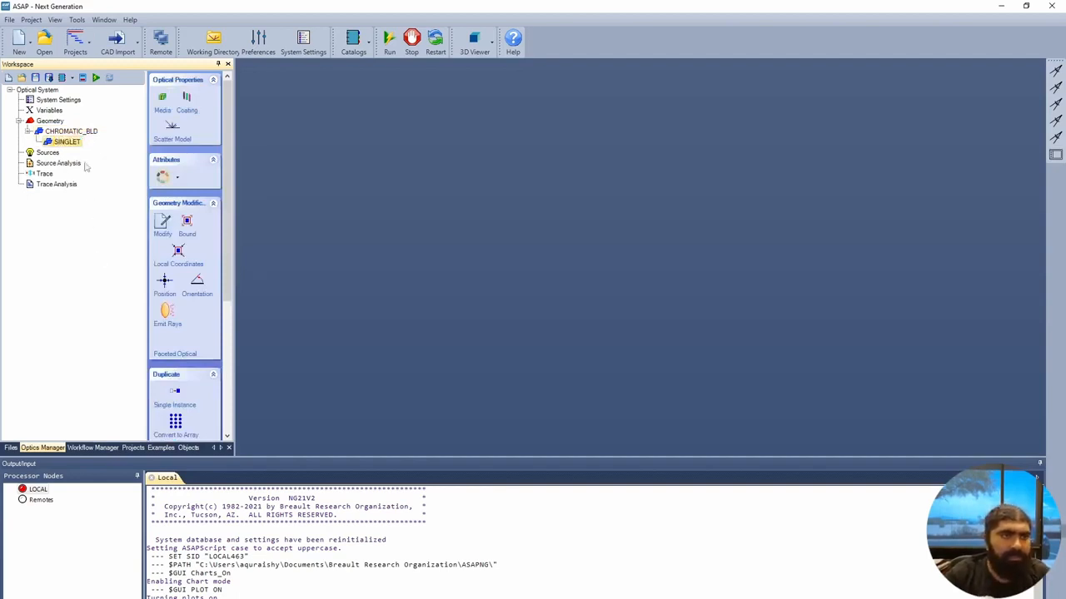
Insert a second sub-branch inside CHROMATIC_BLD and rename it DETECTOR.
right_click(82, 134)
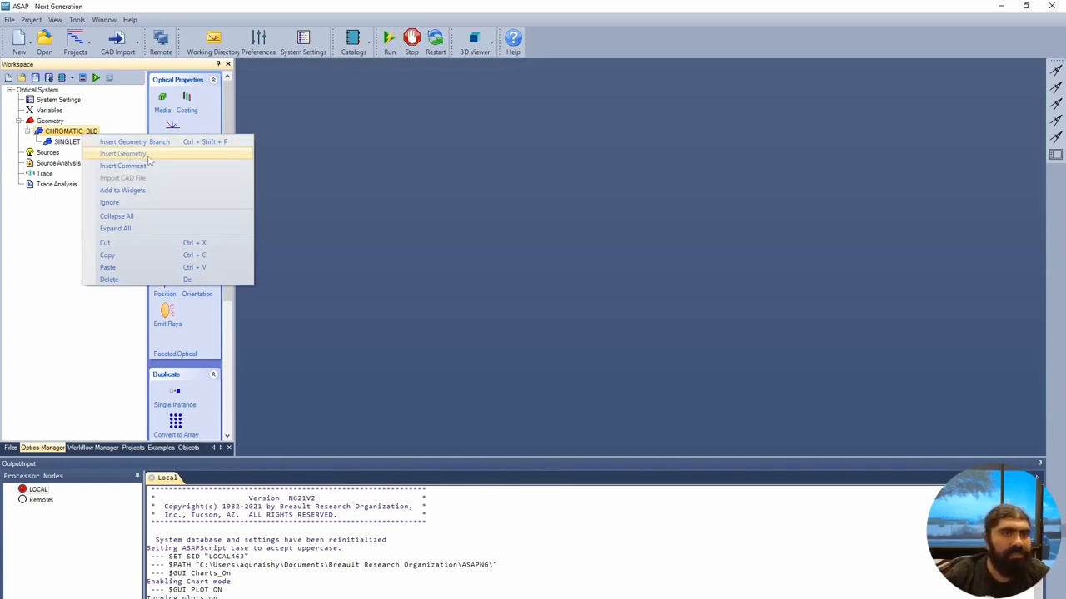
left_click(134, 142)
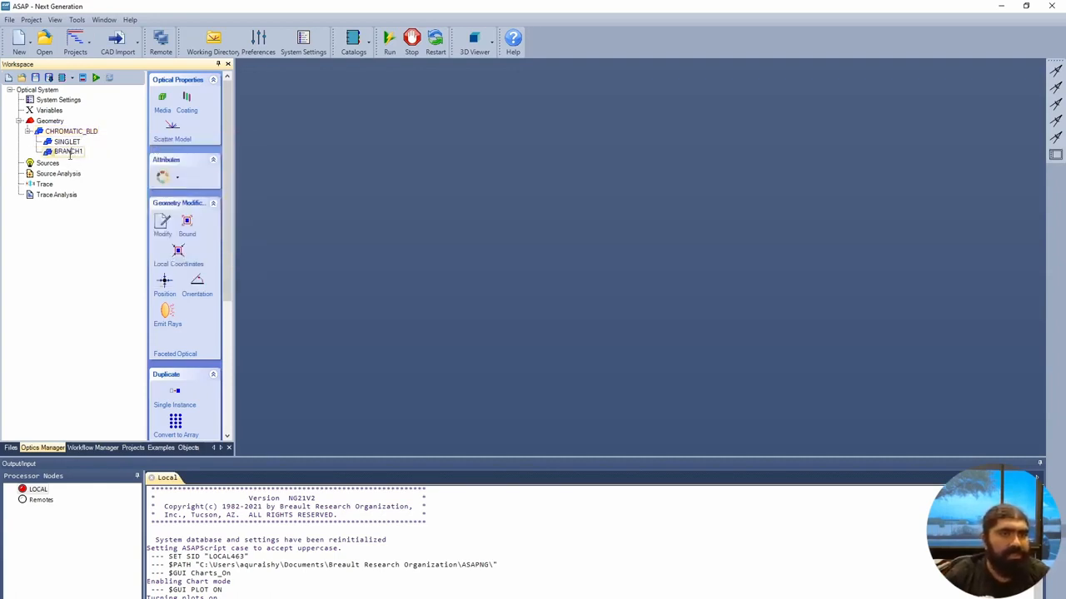
left_click(69, 152)
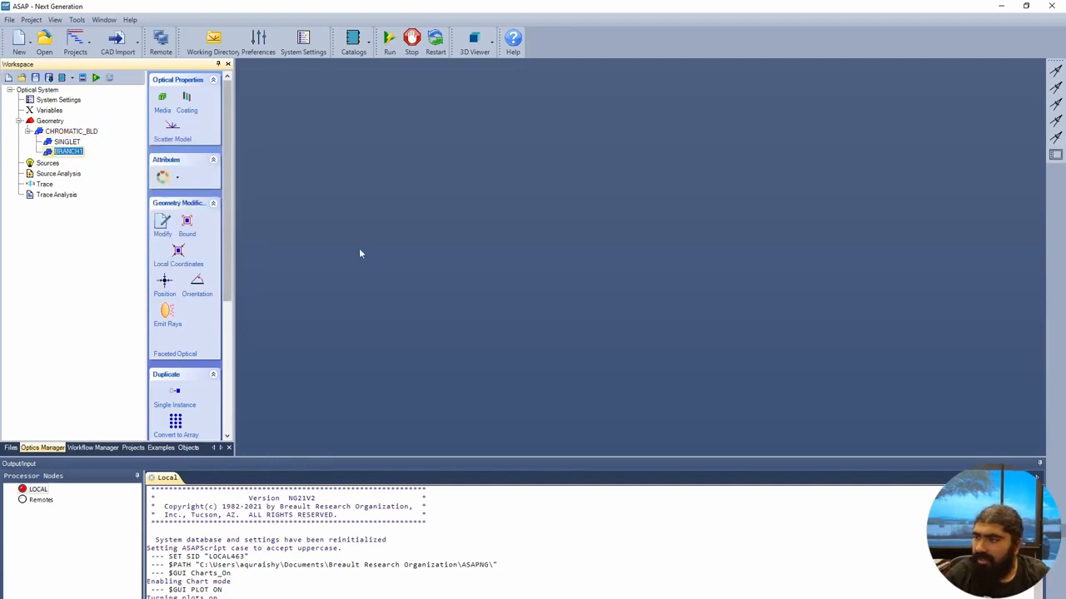
type("D")
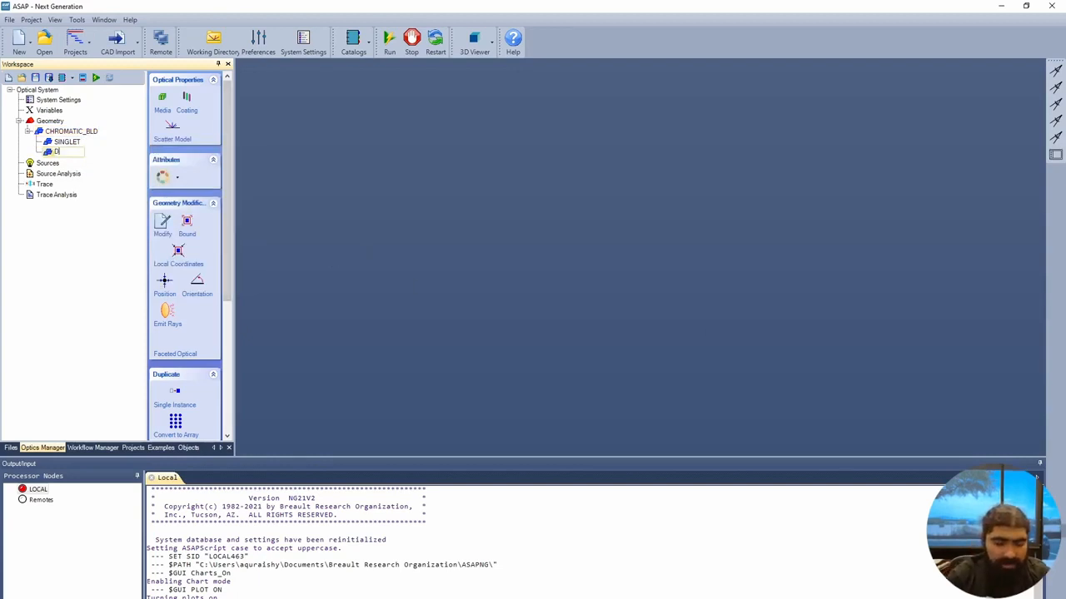
type("ETECTOR")
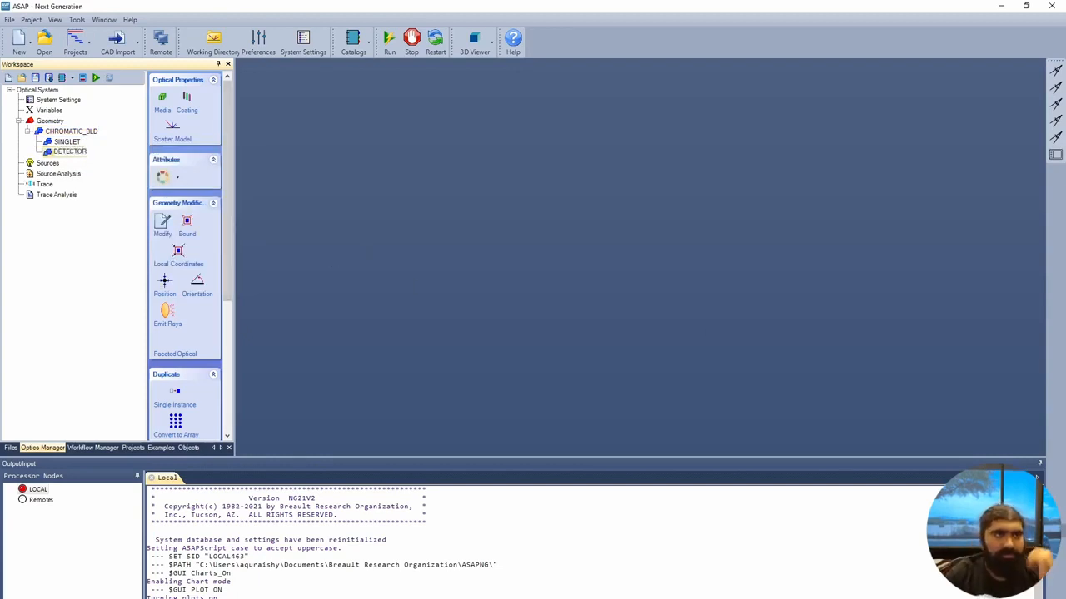
key("Return")
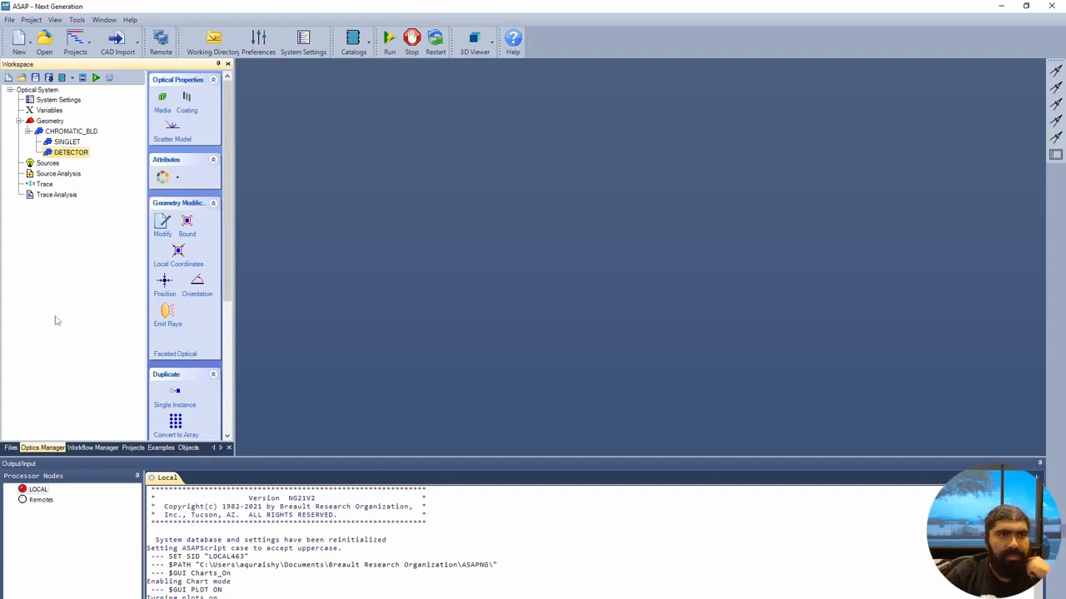
Insert a new Optical surface inside the SINGLET branch and set its location to the variable (LENS_SPACE).
left_click(67, 142)
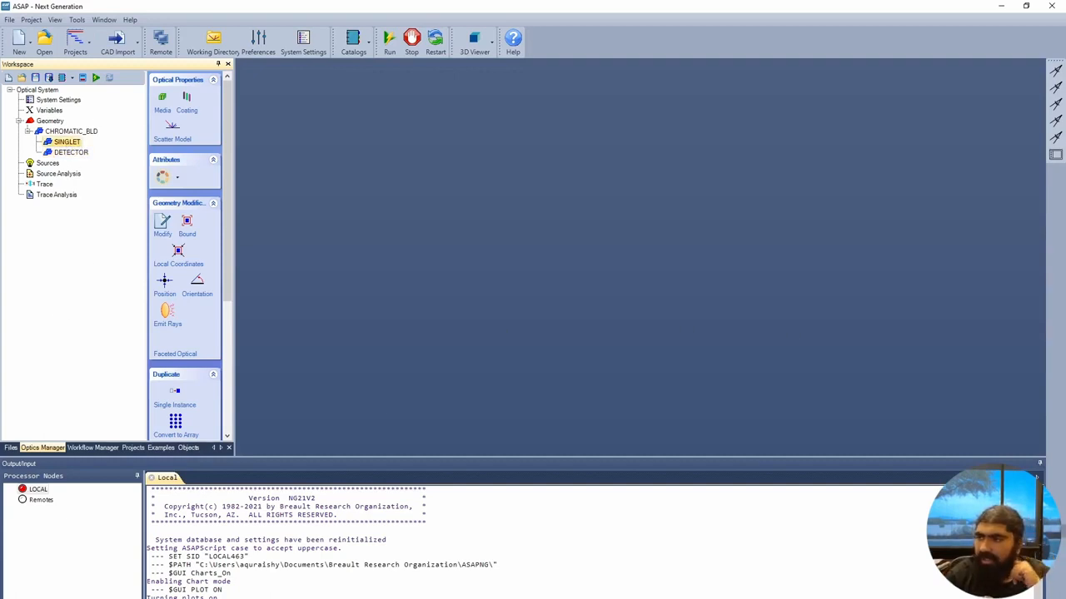
right_click(80, 143)
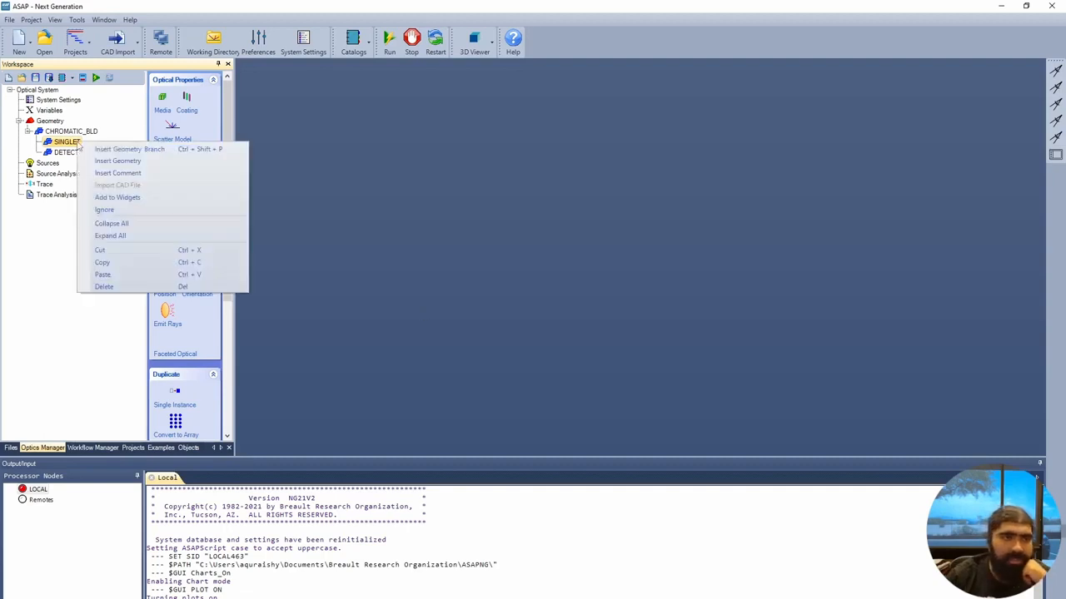
left_click(121, 169)
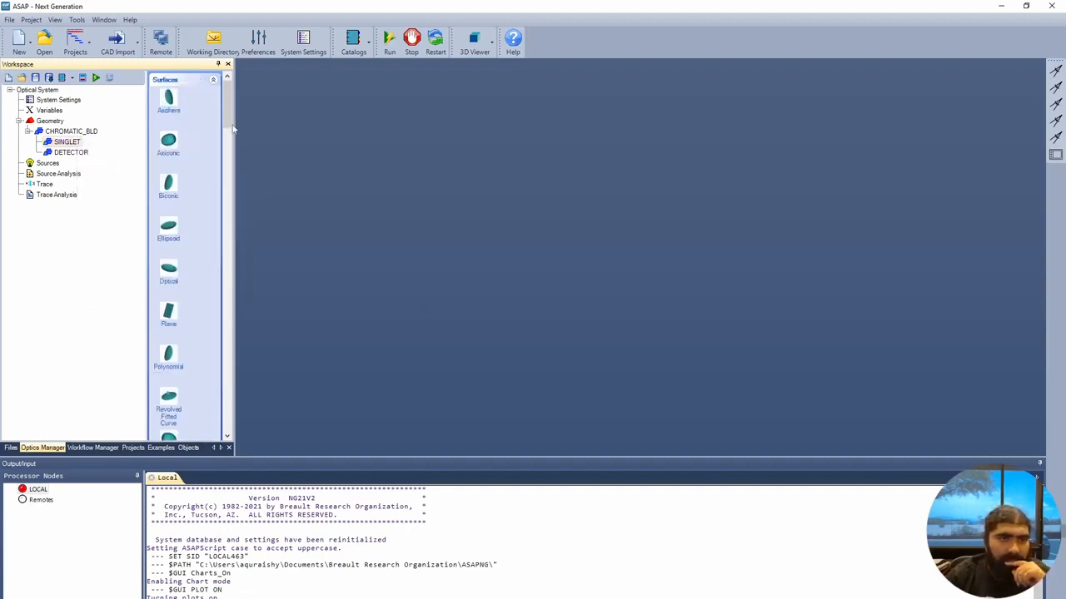
left_click(170, 271)
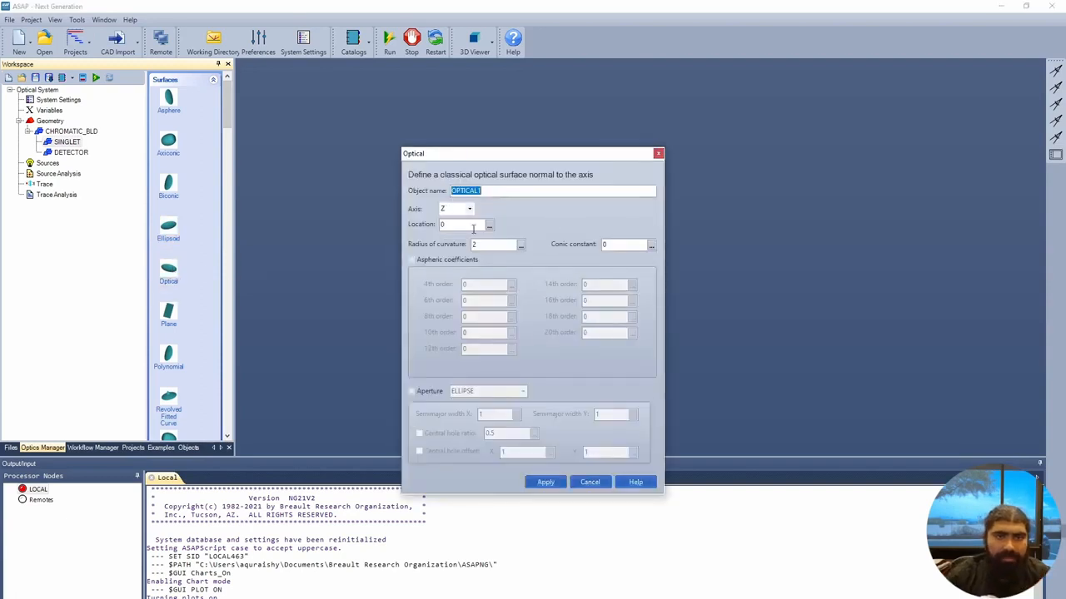
double_click(463, 224)
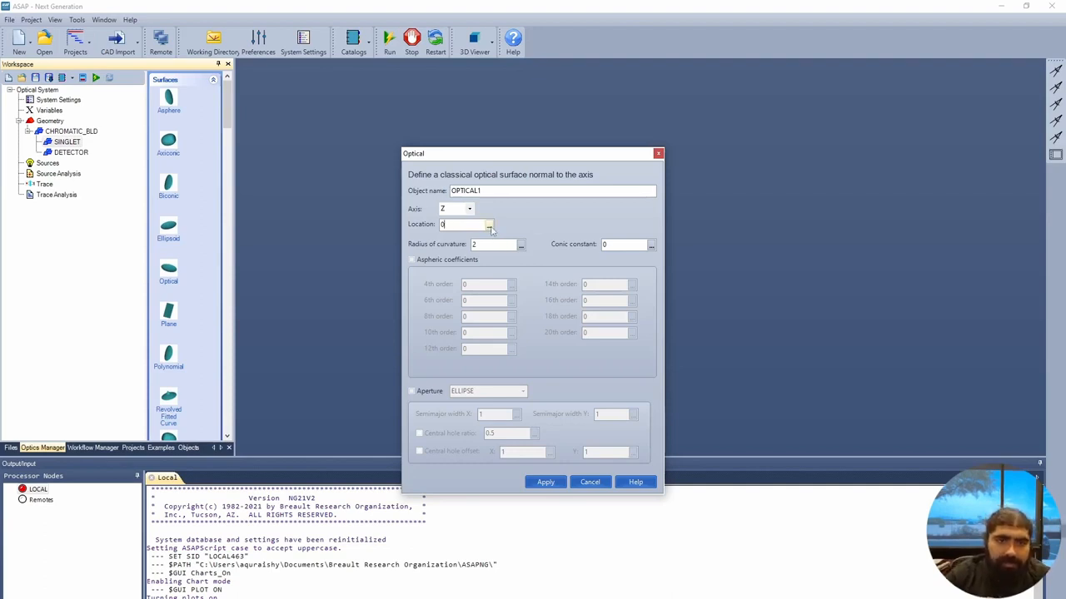
left_click(489, 226)
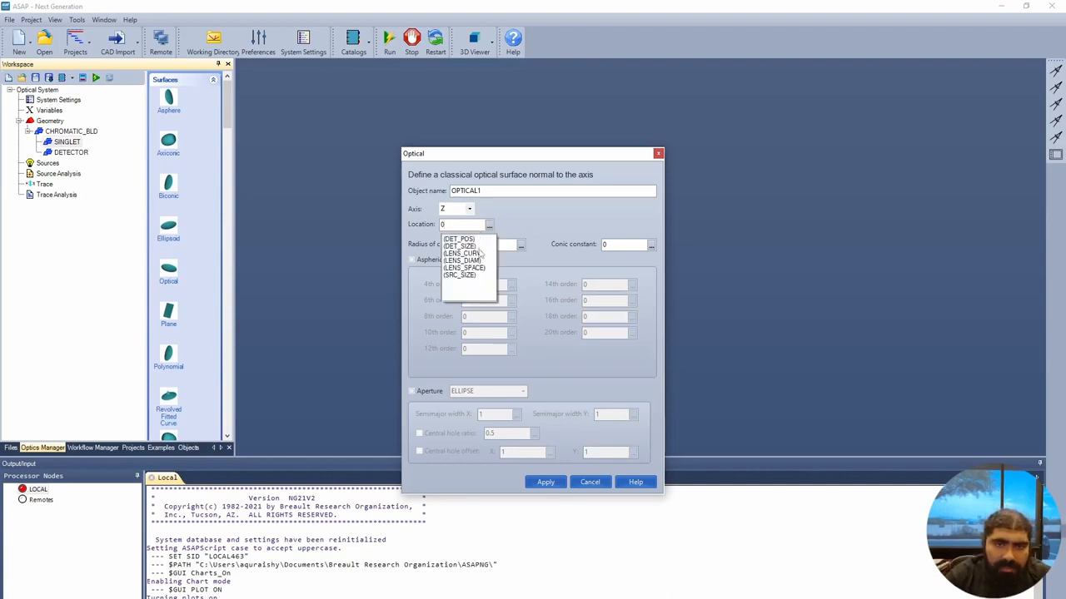
left_click(483, 269)
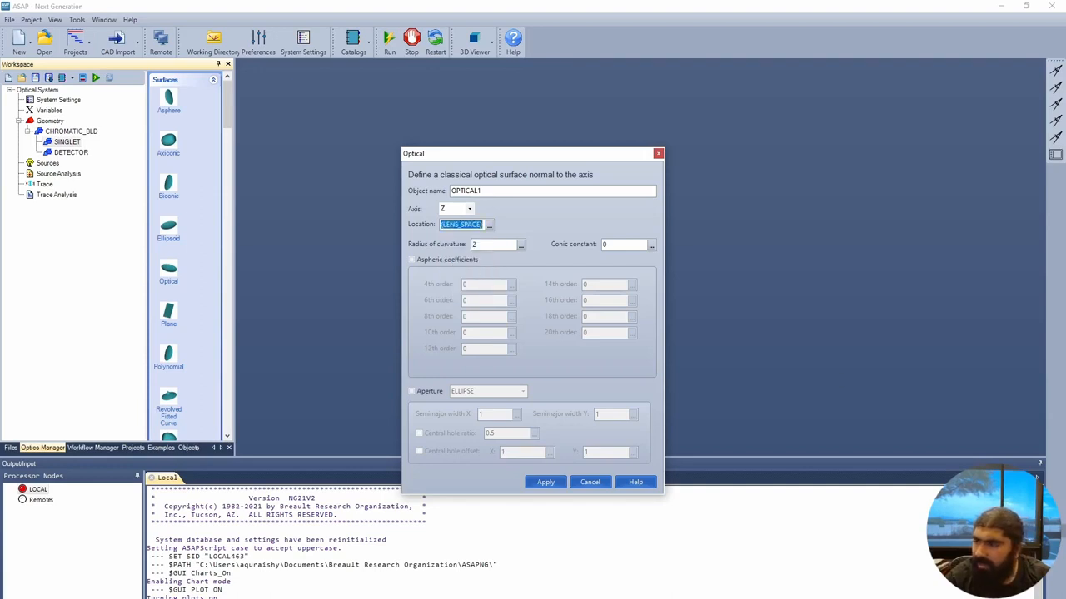
Set the surface's radius of curvature to (LENS_CURV) and its location to 0, and name it FRONT.
left_click(521, 245)
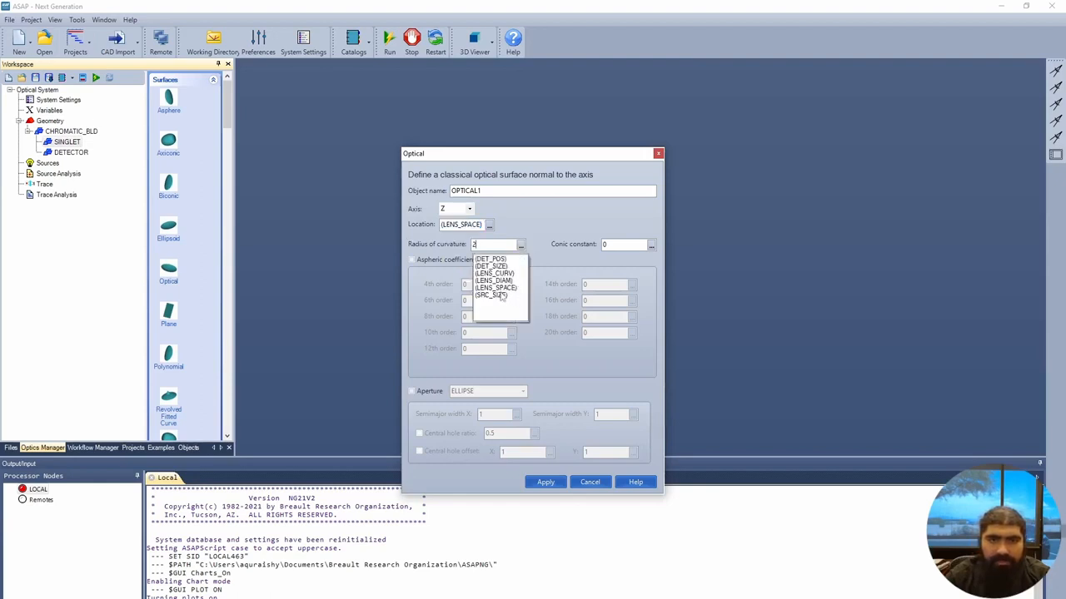
left_click(496, 273)
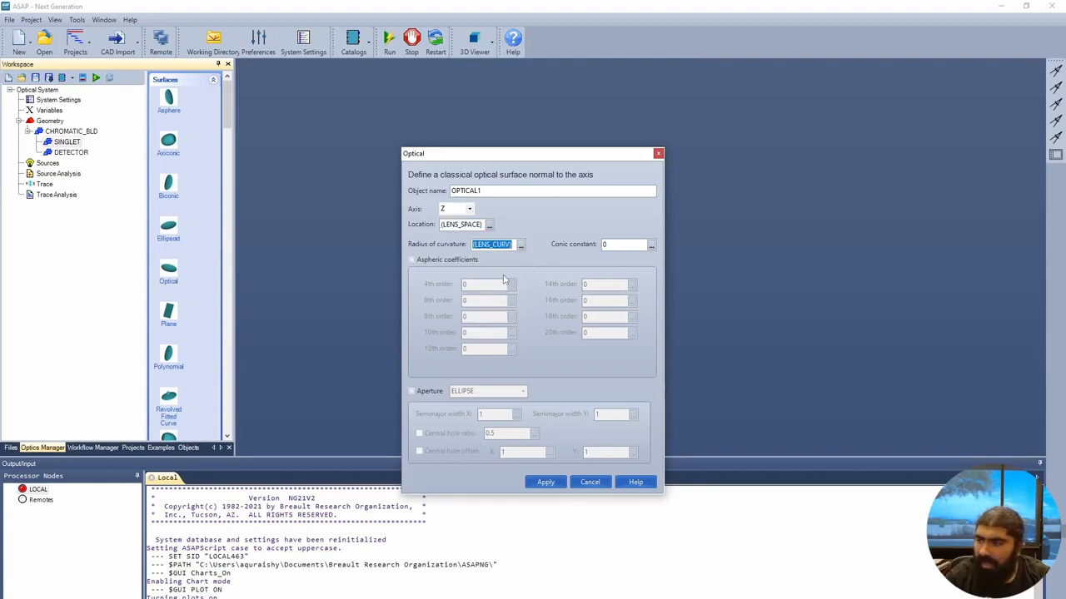
left_click(454, 225)
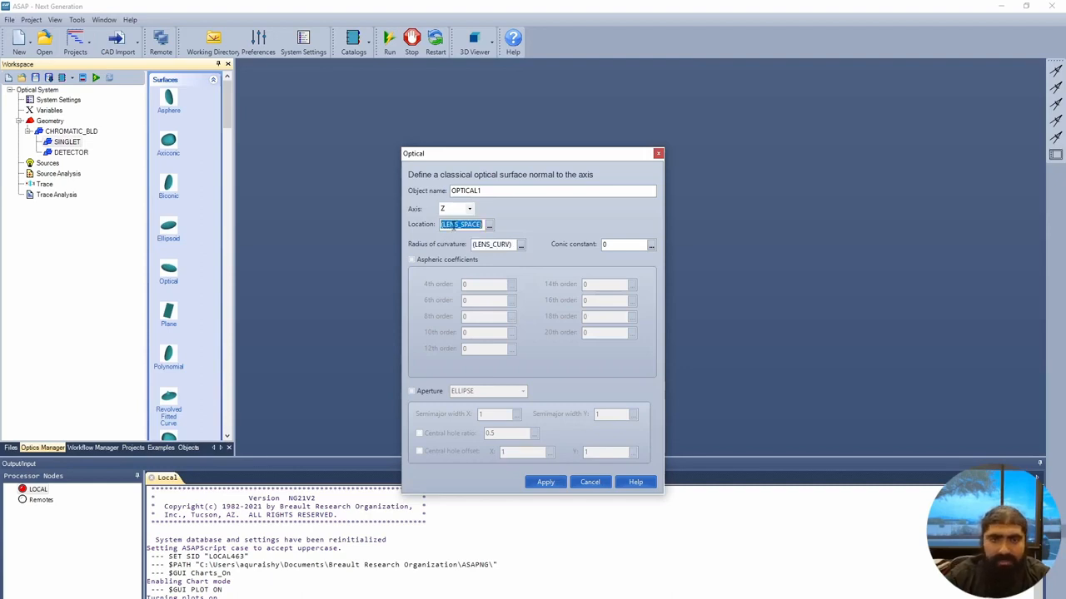
type("0")
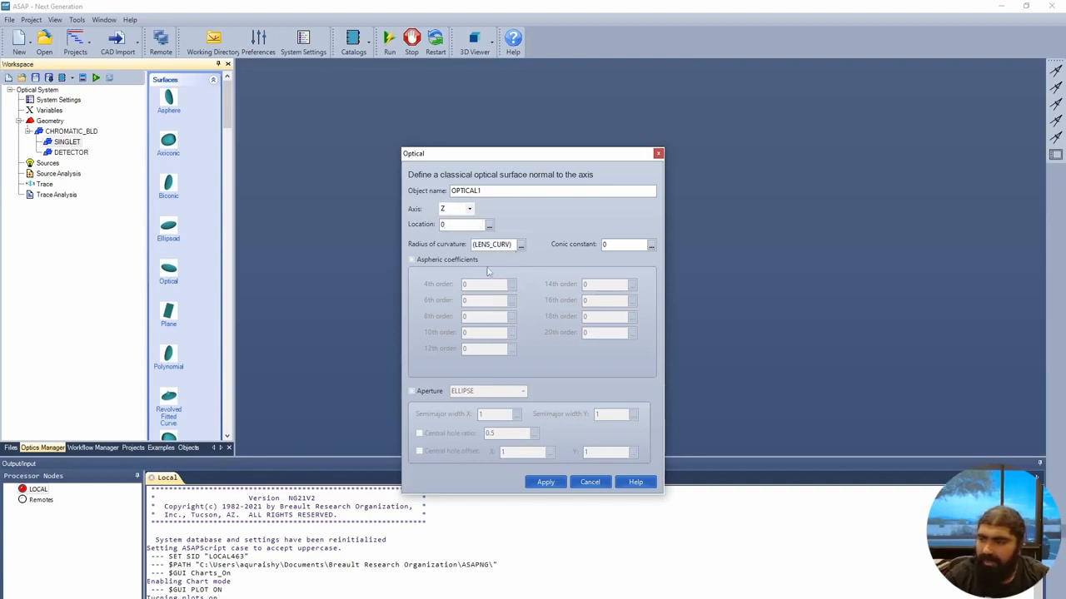
left_click(504, 190)
type("FRONT")
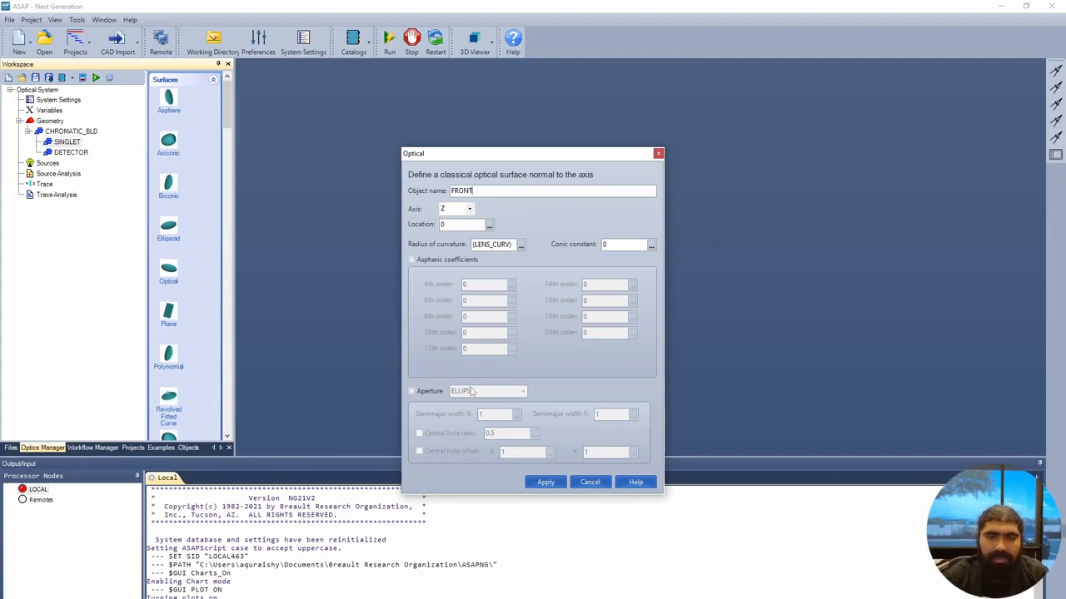
Enable a RECTANGLE aperture on the FRONT surface with a semimajor width X of (LENS_DIAM)/2.
left_click(431, 392)
left_click(522, 392)
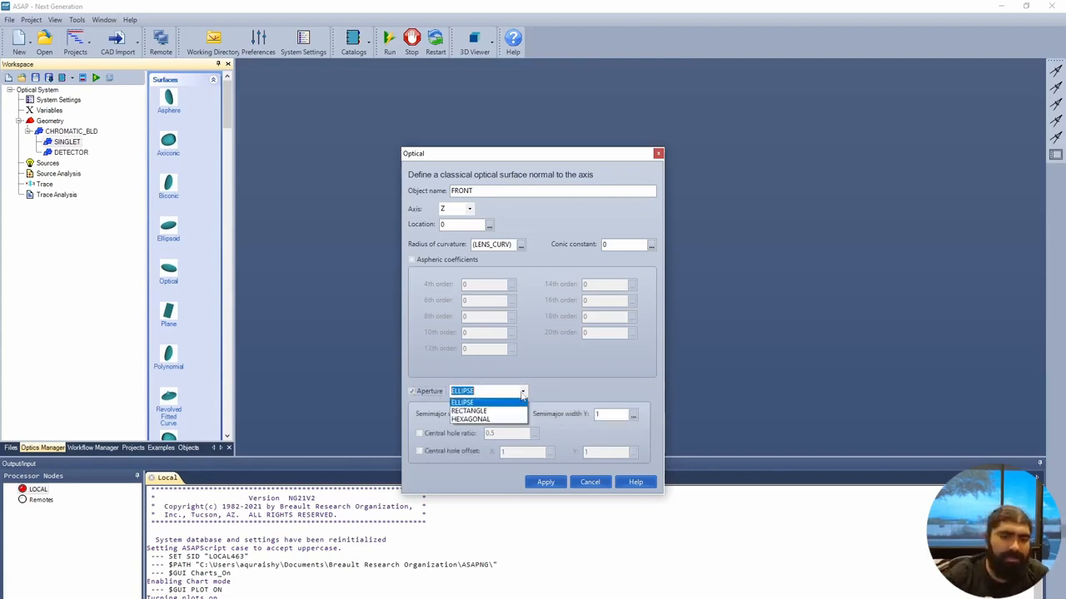
left_click(506, 411)
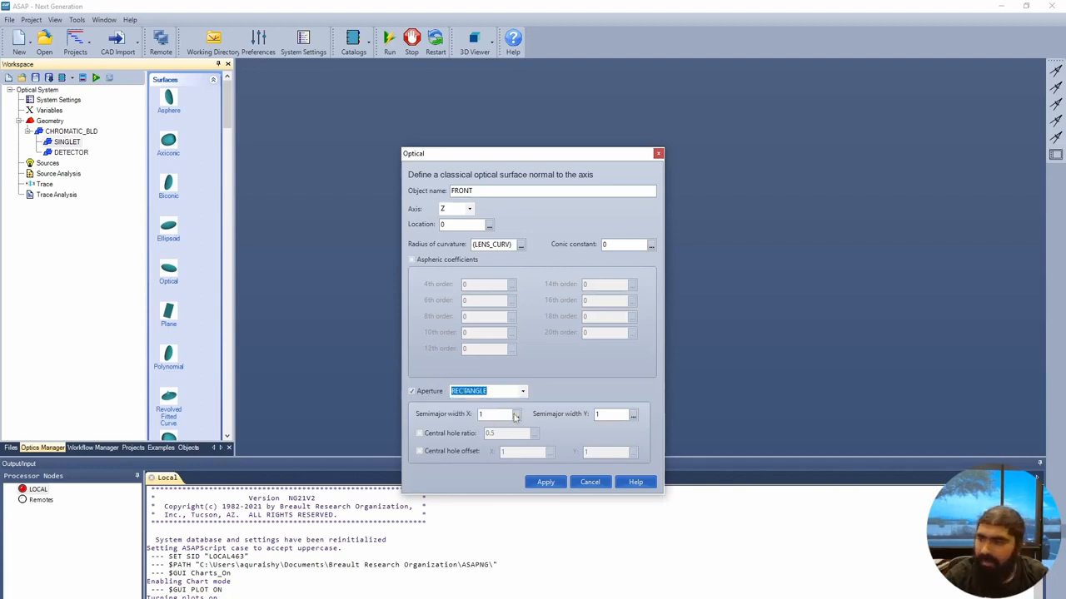
left_click(516, 414)
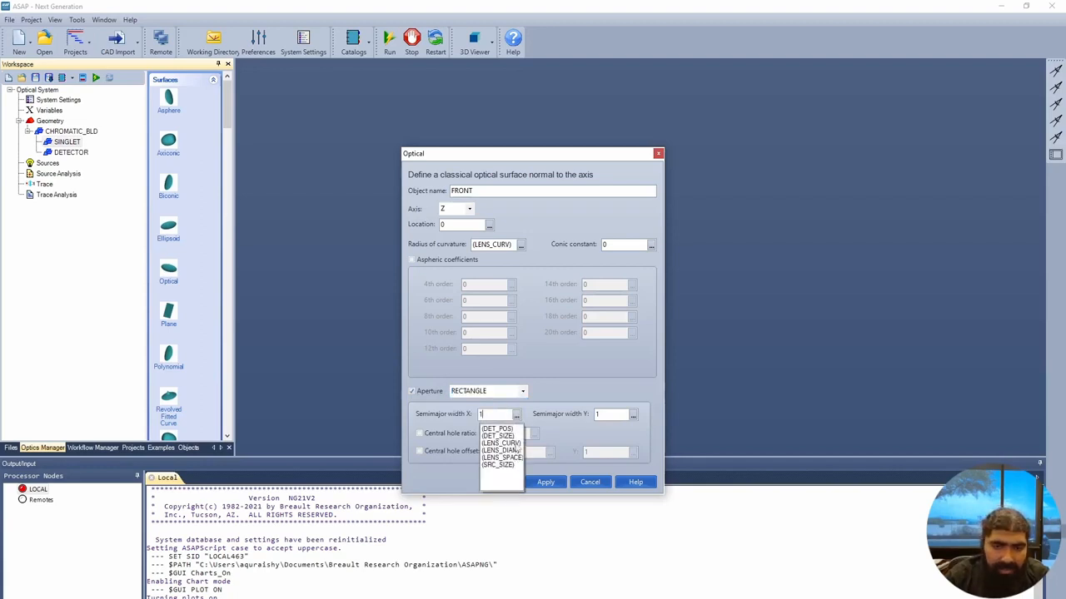
left_click(511, 450)
key("Right")
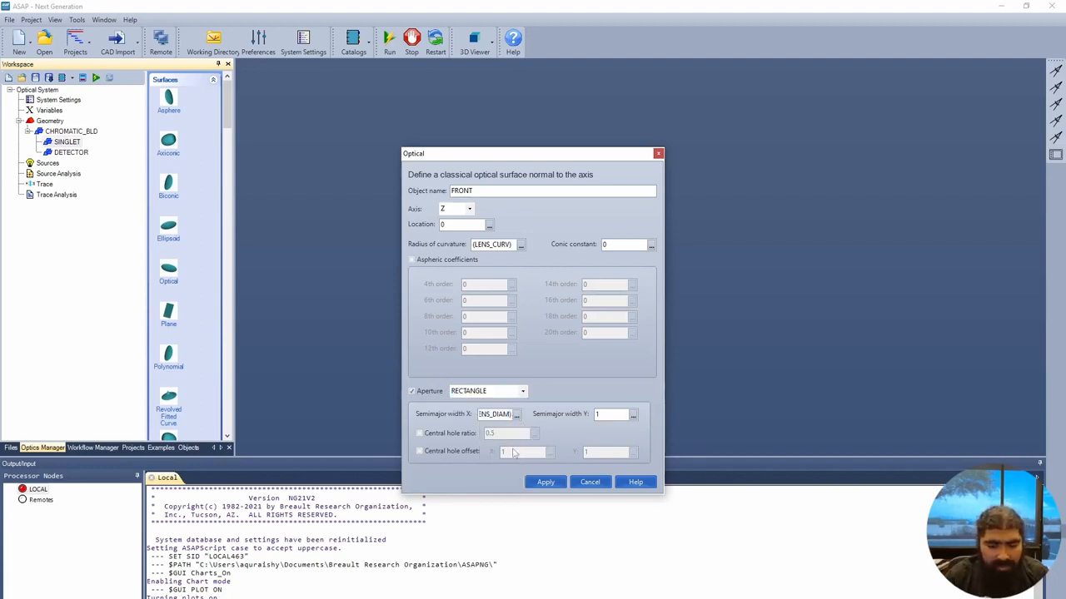
type("/2")
Copy (LENS_DIAM)/2 into the semimajor width Y and create the FRONT surface.
triple_click(491, 414)
key("ctrl+c")
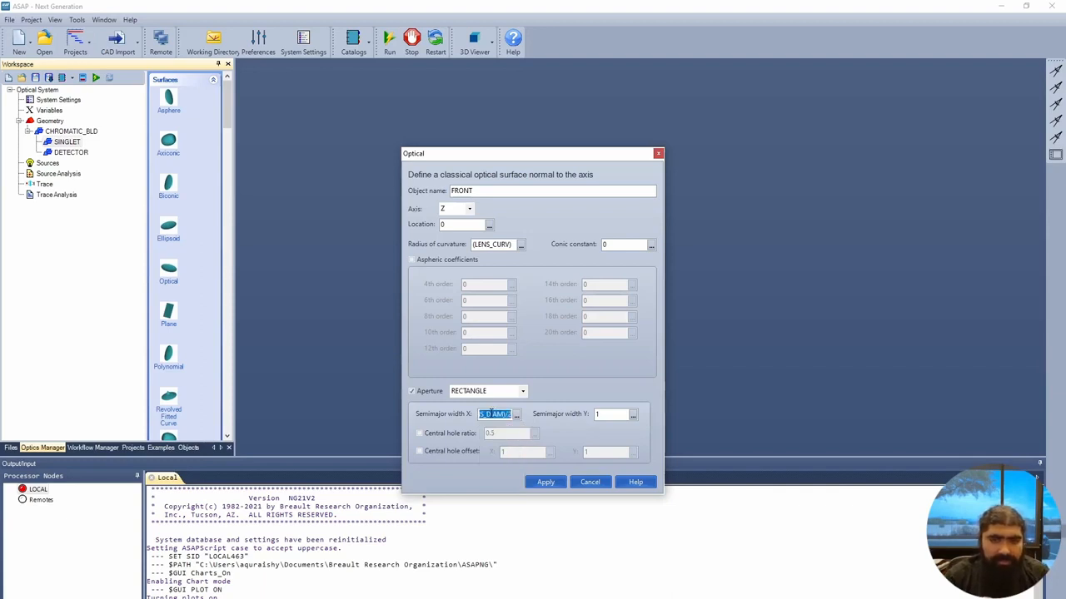
left_click(608, 415)
key("ctrl+v")
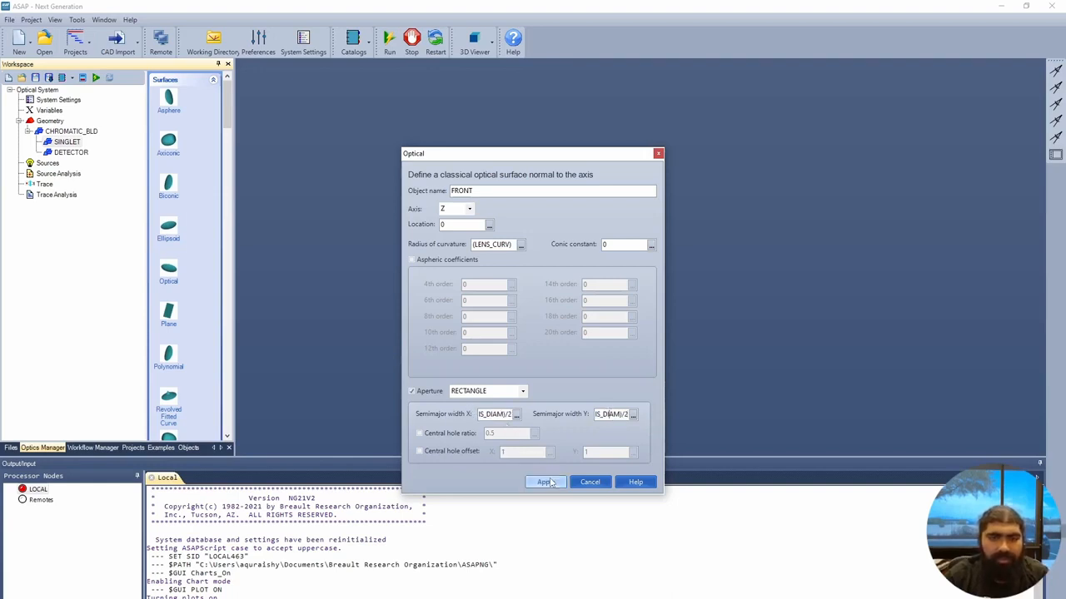
left_click(545, 482)
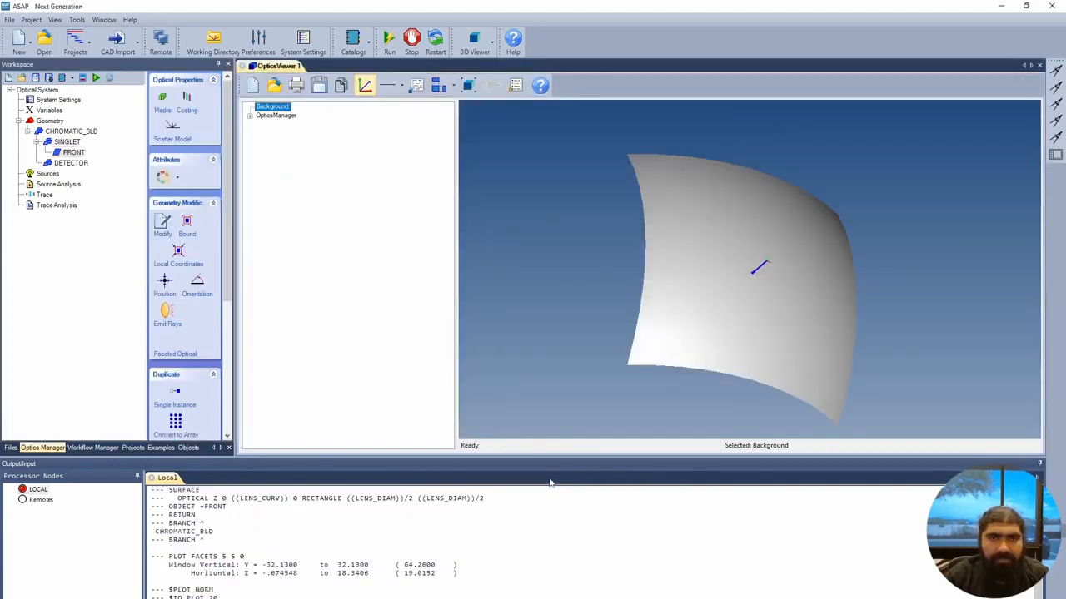
left_click_drag(892, 321, 852, 279)
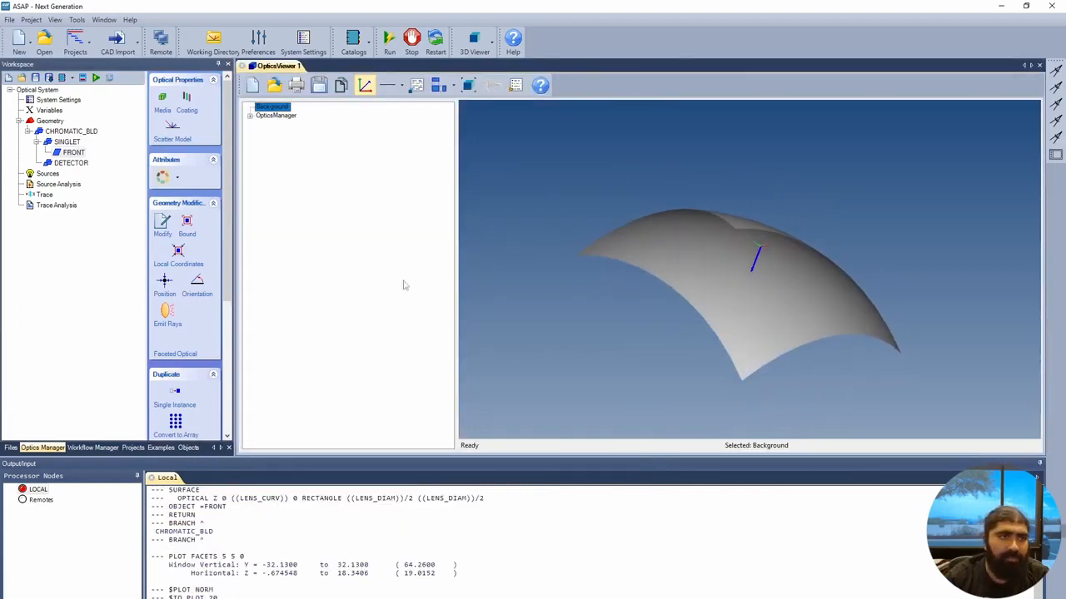
Insert a second Optical surface inside SINGLET, name it BACK and set its radius of curvature to -(LENS_CURV).
left_click(67, 143)
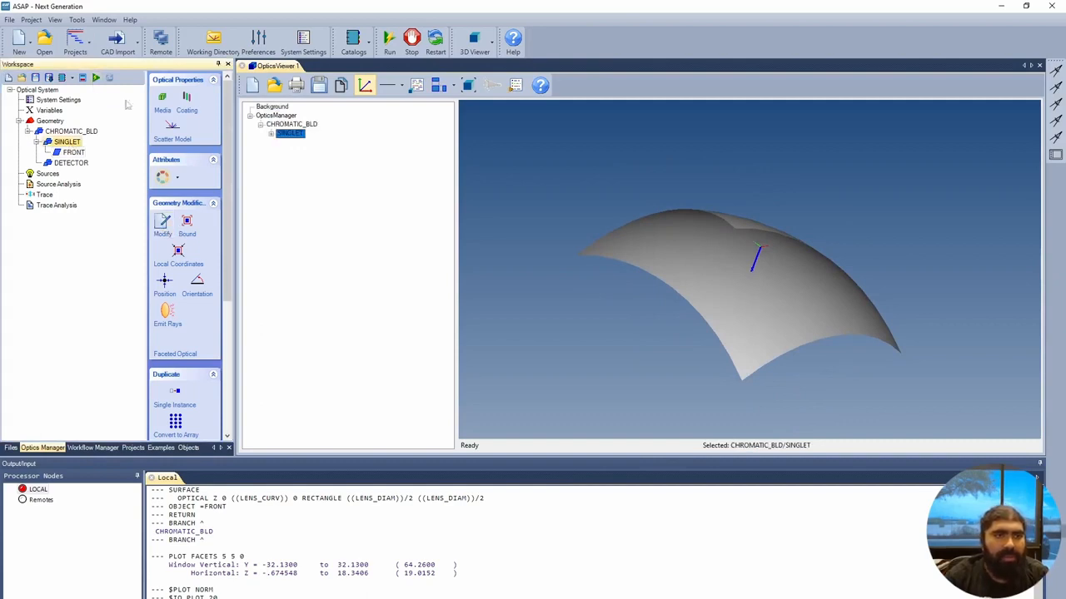
right_click(73, 142)
left_click(124, 165)
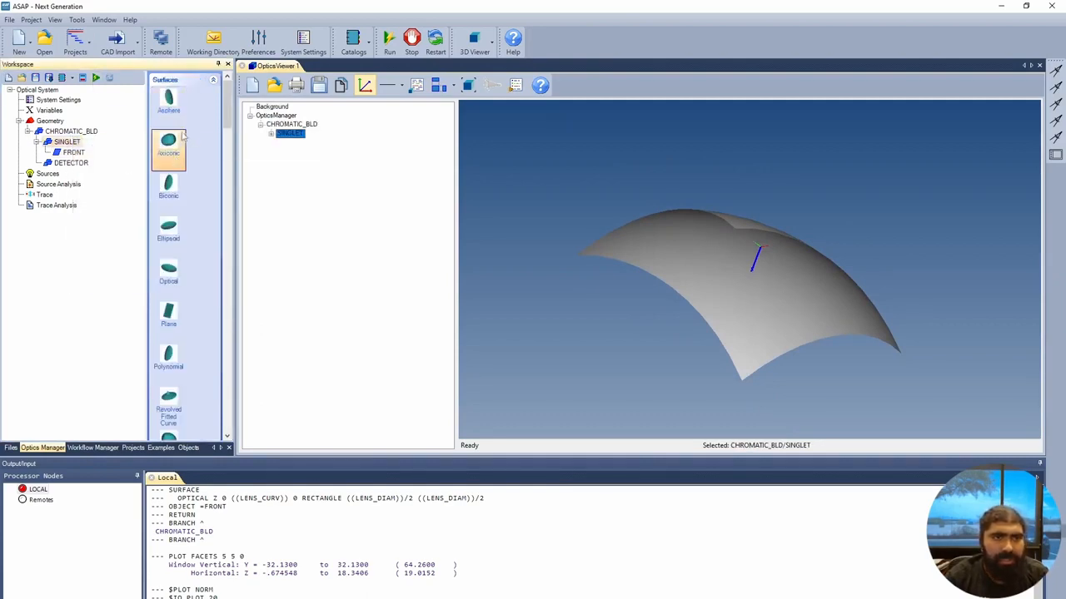
left_click(165, 279)
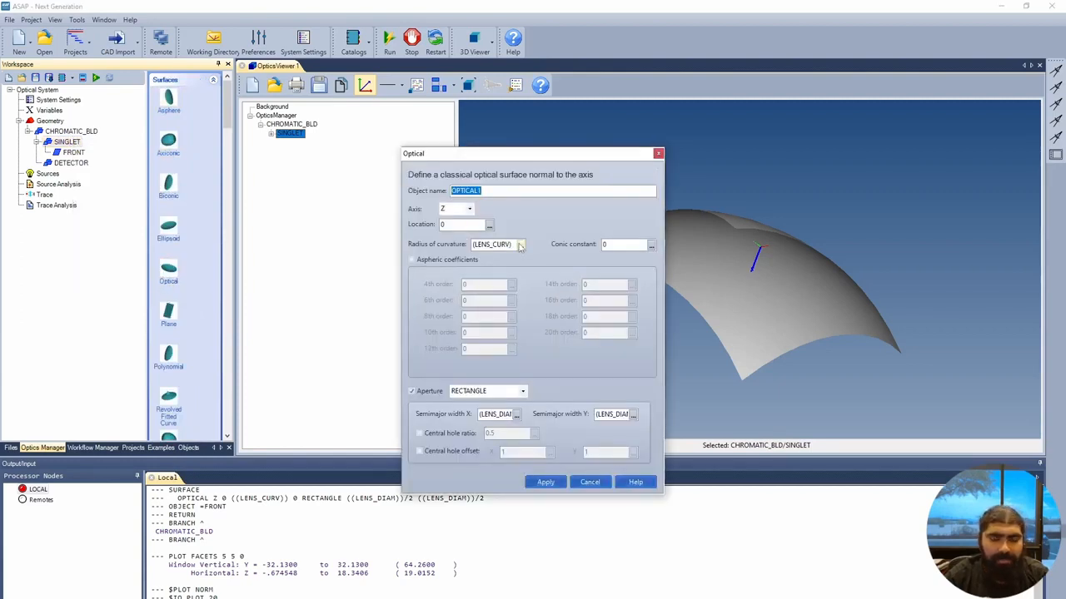
type("BACK")
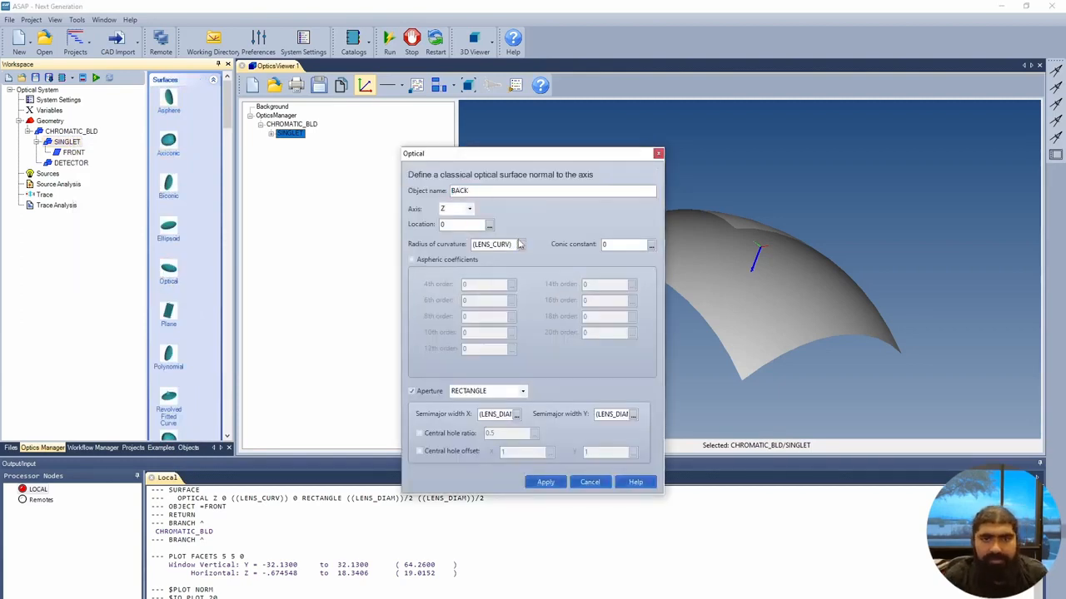
left_click(473, 244)
type("-")
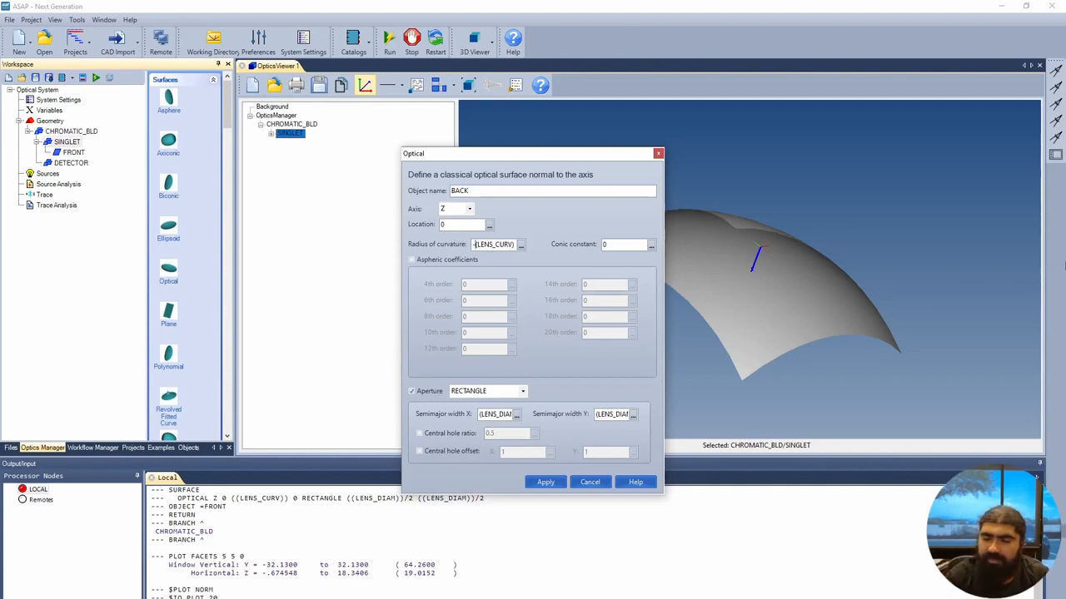
Set the BACK surface's location to (LENS_SPACE), keep the rectangular aperture, and create the surface.
left_click(479, 226)
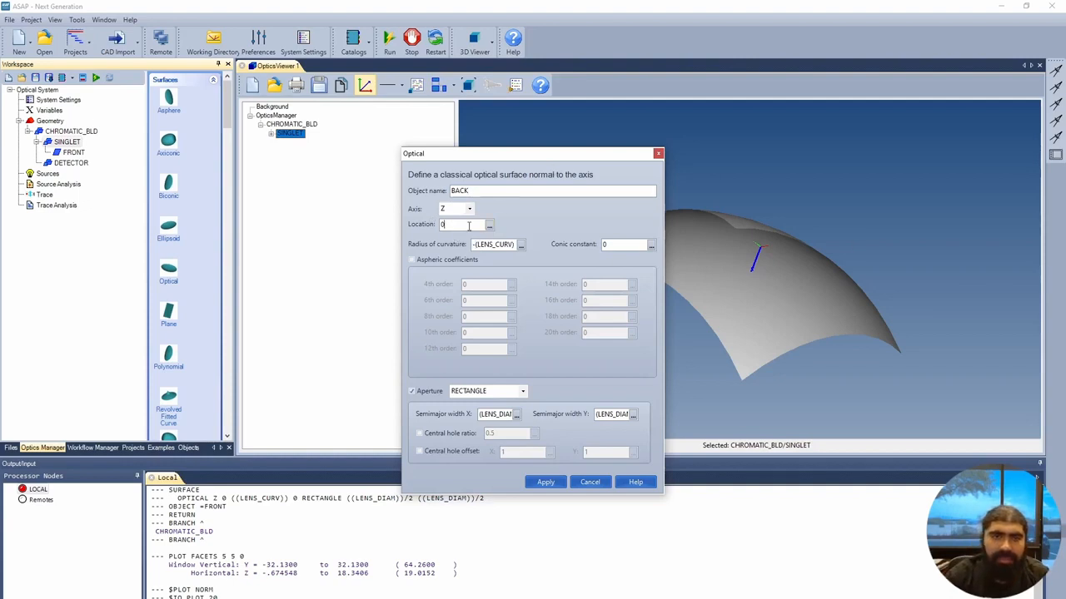
left_click(490, 224)
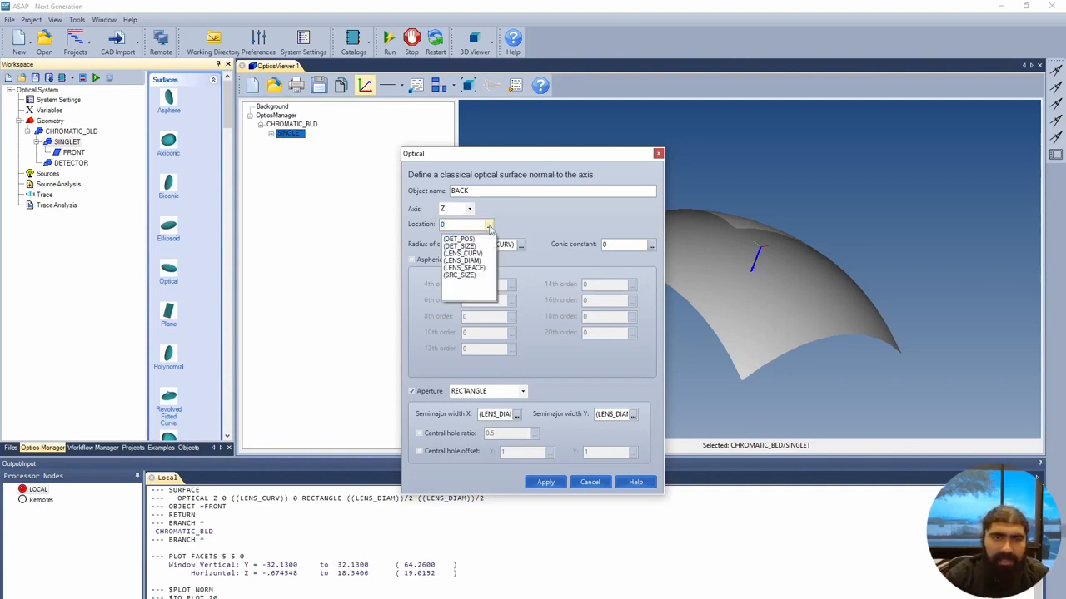
left_click(480, 270)
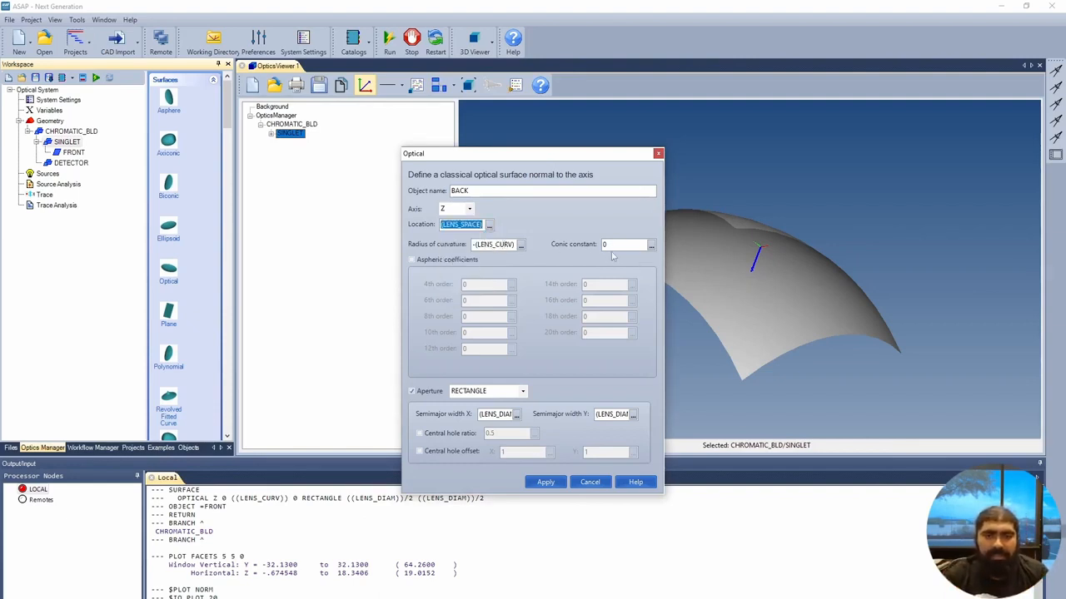
left_click(502, 415)
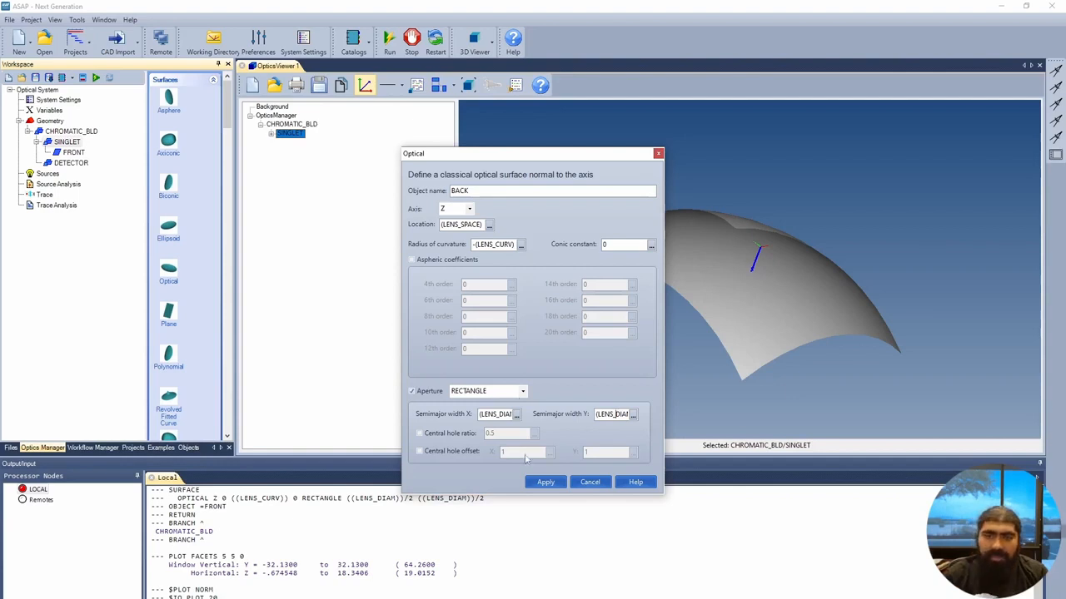
left_click(554, 483)
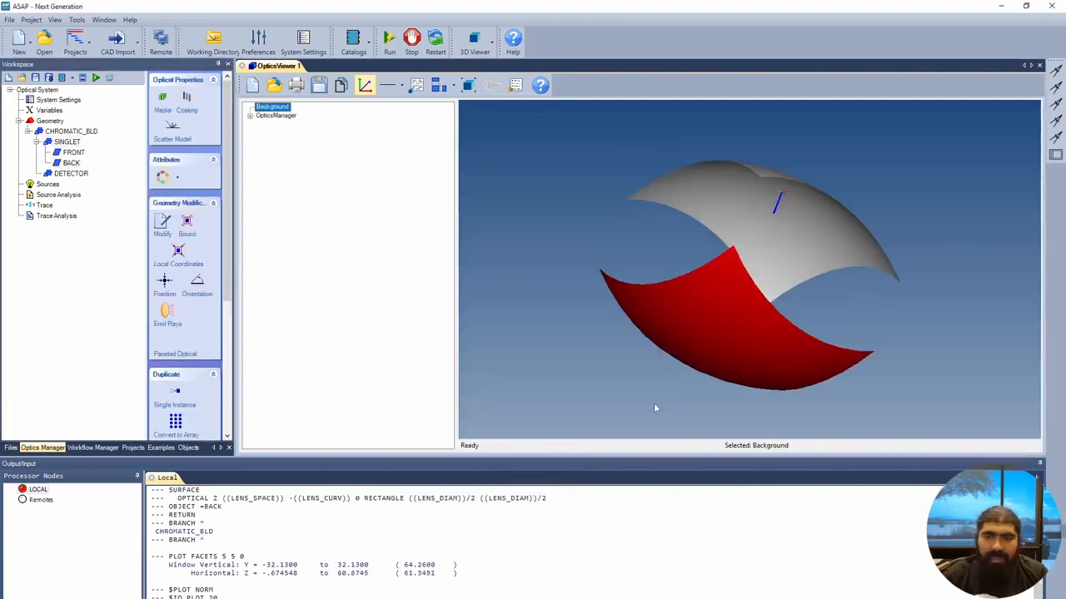
left_click_drag(823, 284, 777, 337)
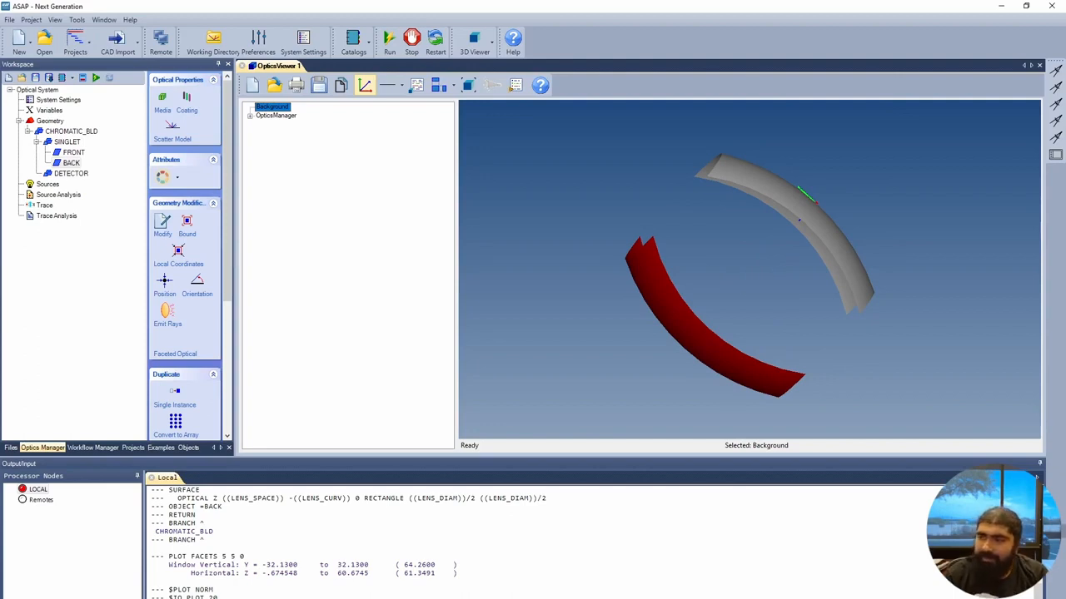
Insert a Tube surface inside SINGLET and name it EDGE.
left_click(72, 143)
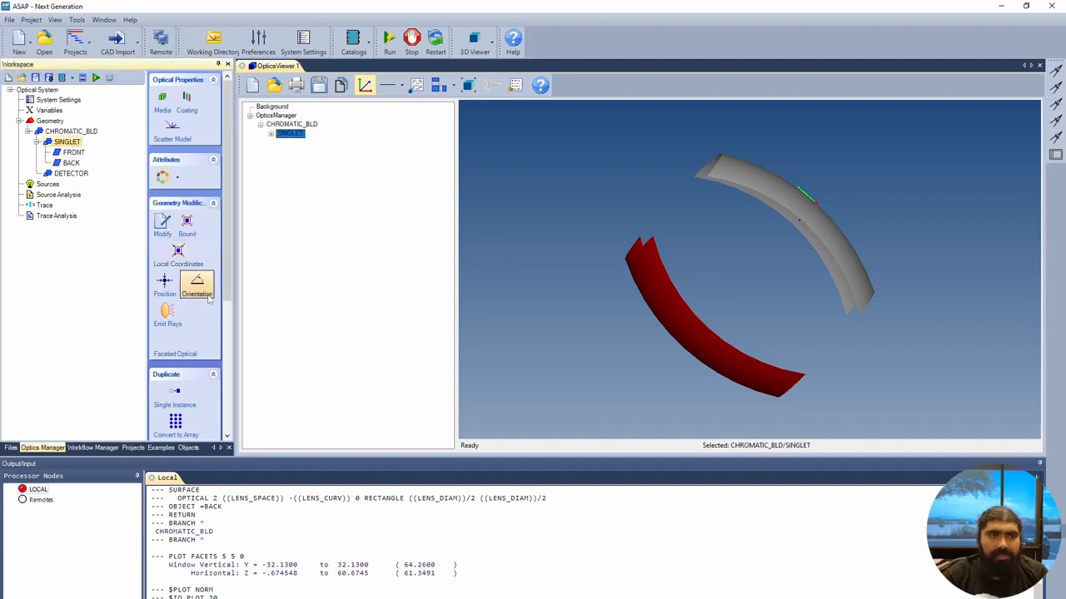
right_click(57, 141)
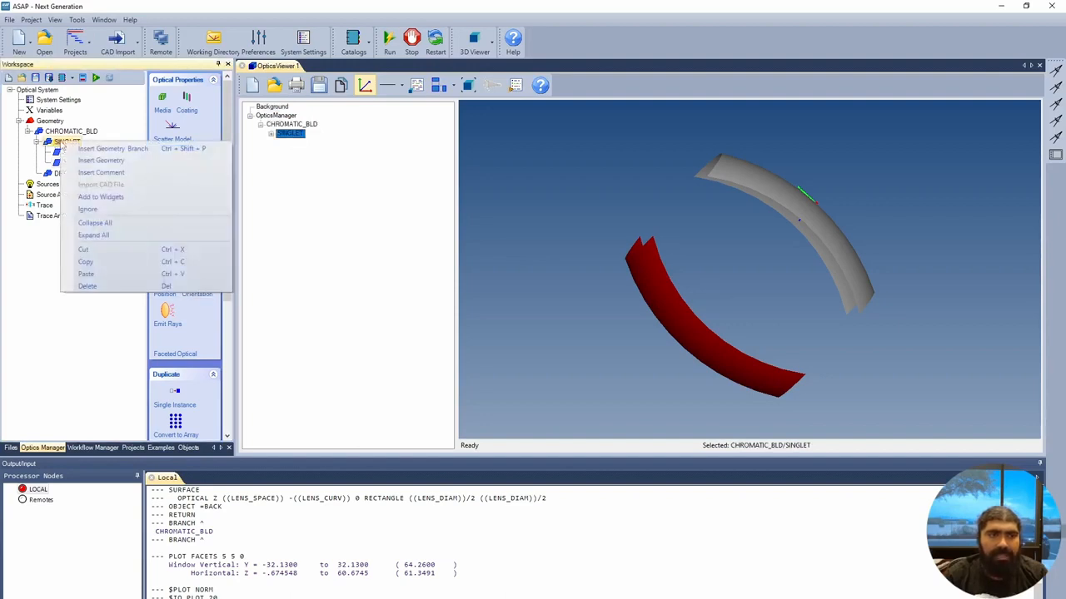
left_click(121, 160)
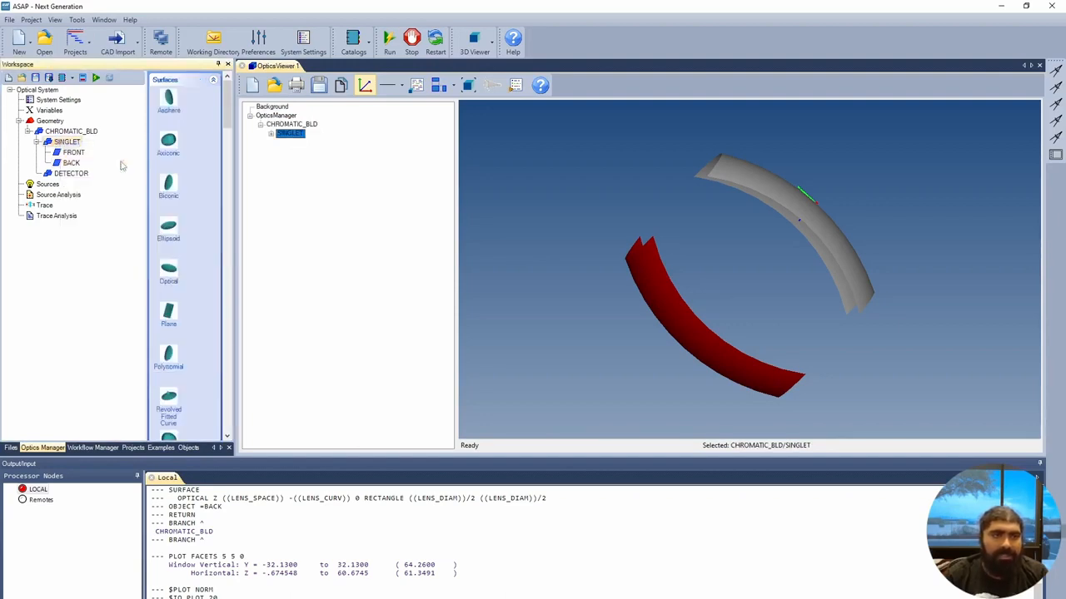
scroll(196, 358, "down", 2)
scroll(195, 353, "down", 2)
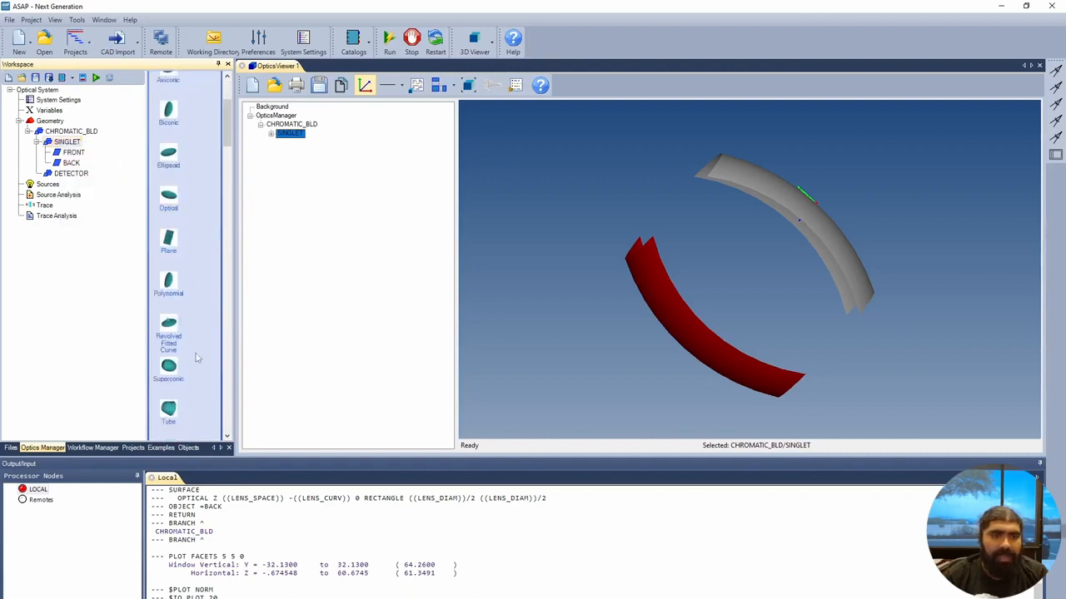
left_click(170, 375)
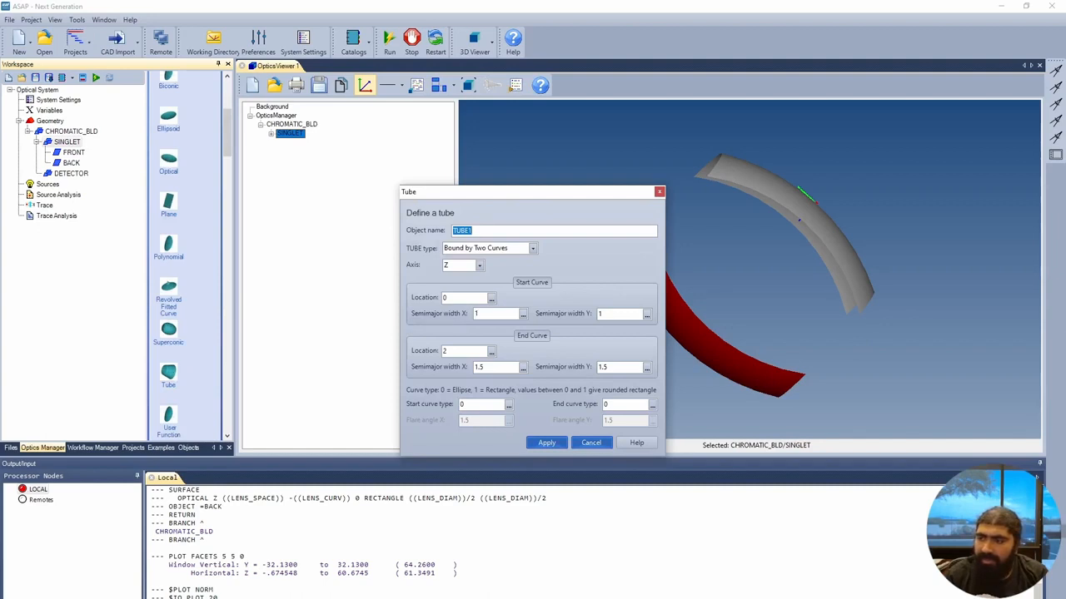
type("EDGE")
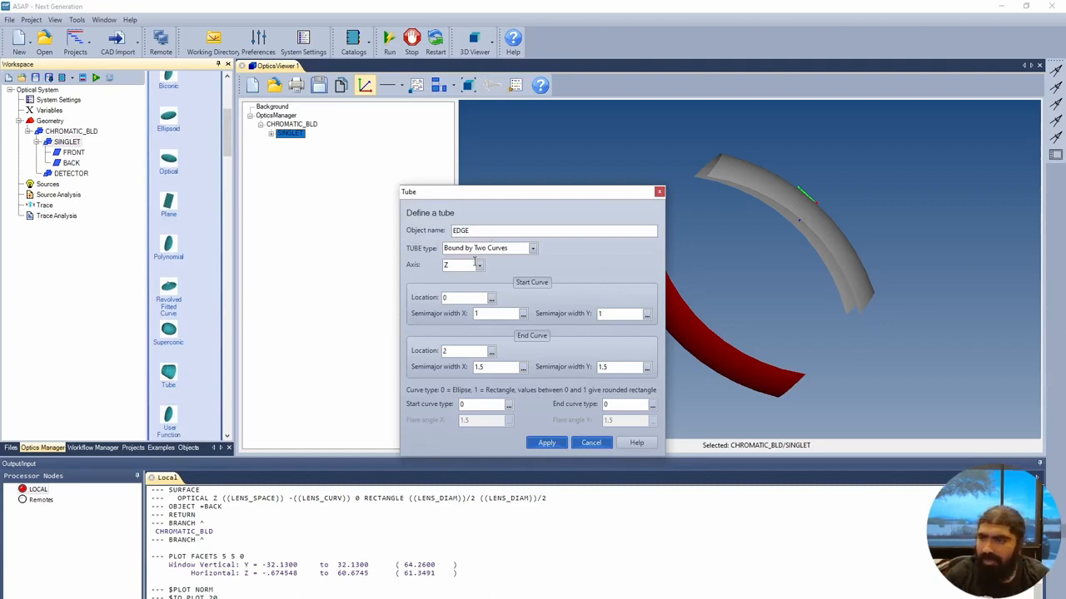
Set both the X and Y semimajor widths of EDGE's start curve to (LENS_DIAM)/2.
left_click(523, 315)
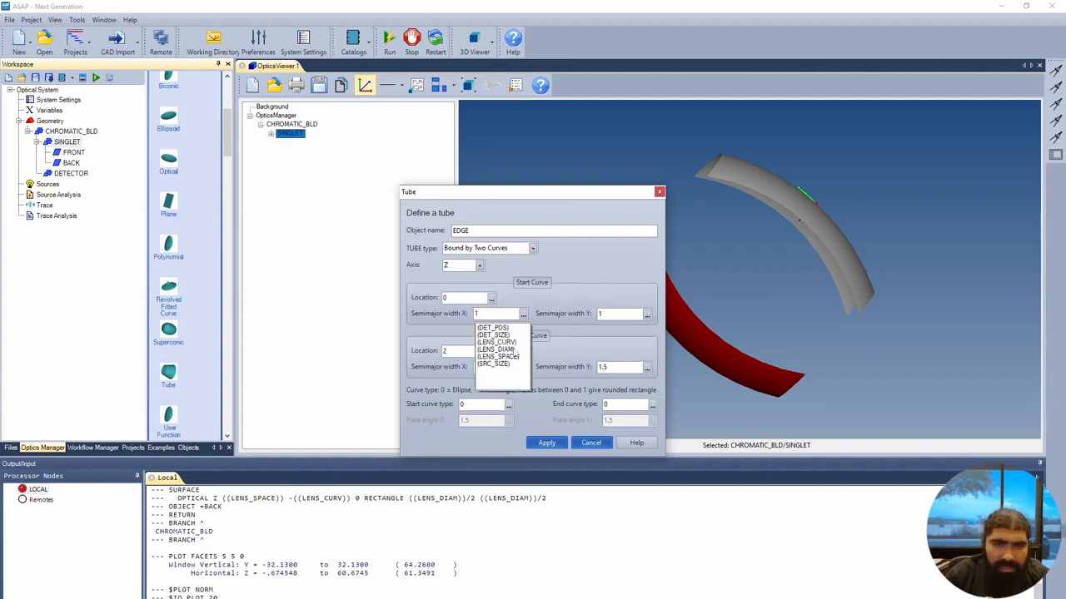
left_click(511, 350)
key("End")
type("/2")
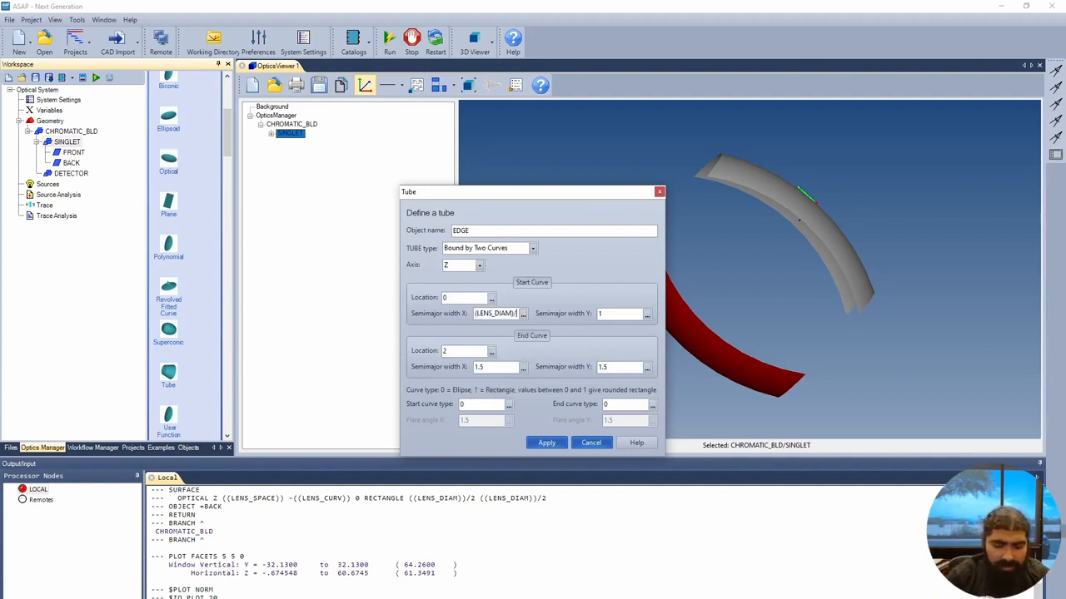
double_click(506, 314)
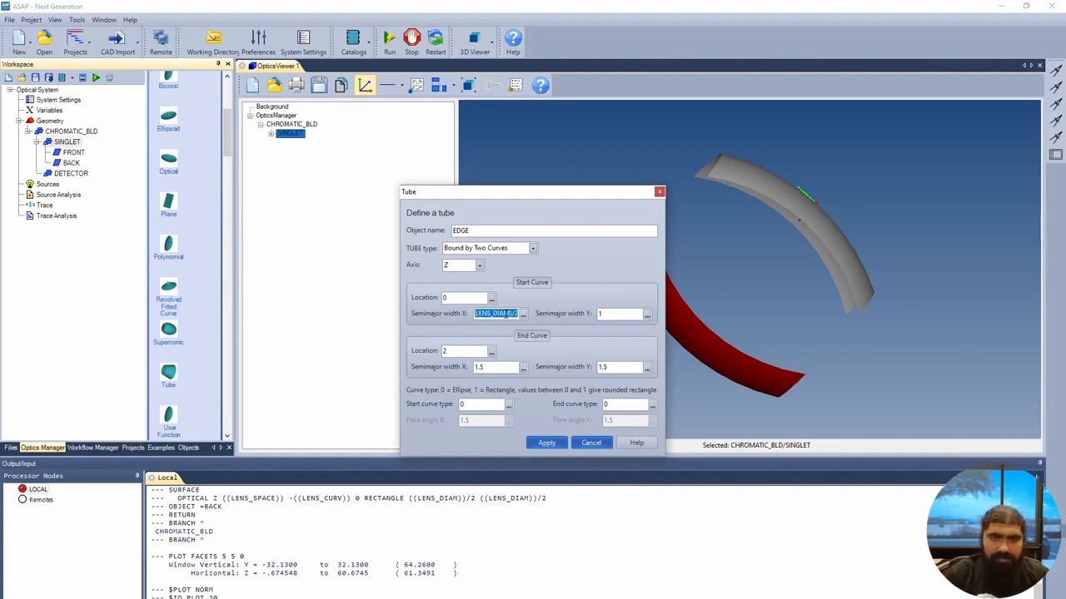
double_click(506, 313)
key("ctrl+c")
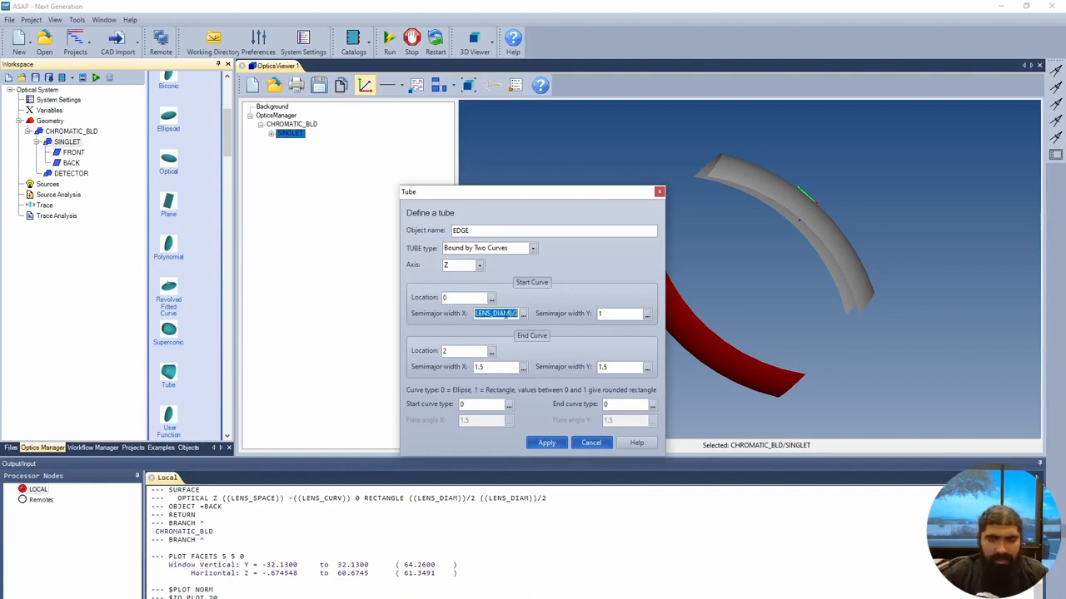
left_click(626, 315)
key("ctrl+v")
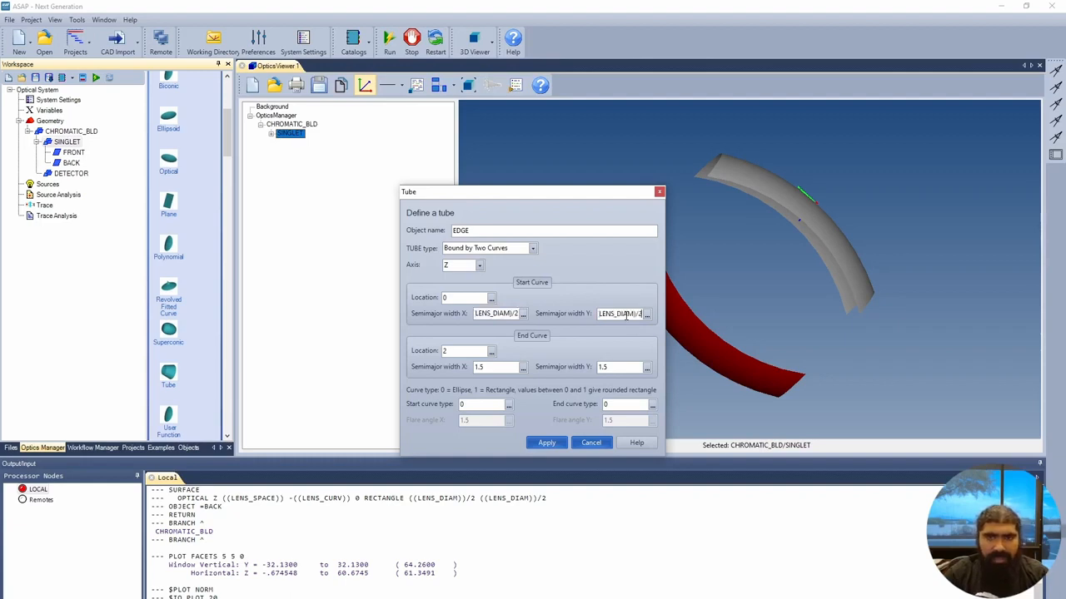
Set the end curve's X and Y semimajor widths to (LENS_DIAM)/2 and its location to (LENS_SPACE), and create the EDGE tube.
double_click(491, 367)
key("ctrl+v")
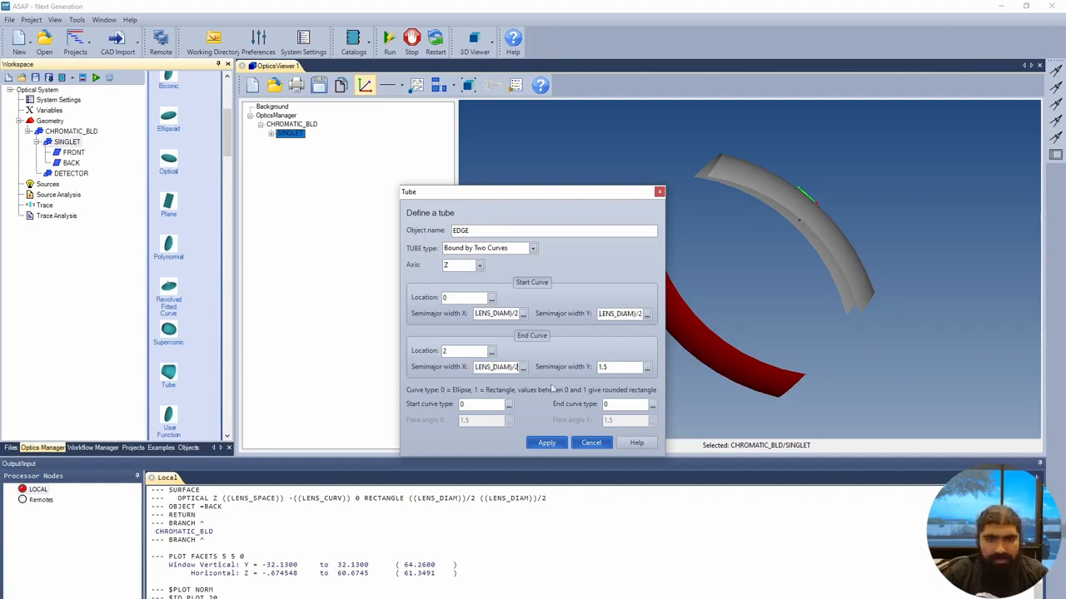
double_click(618, 367)
key("ctrl+v")
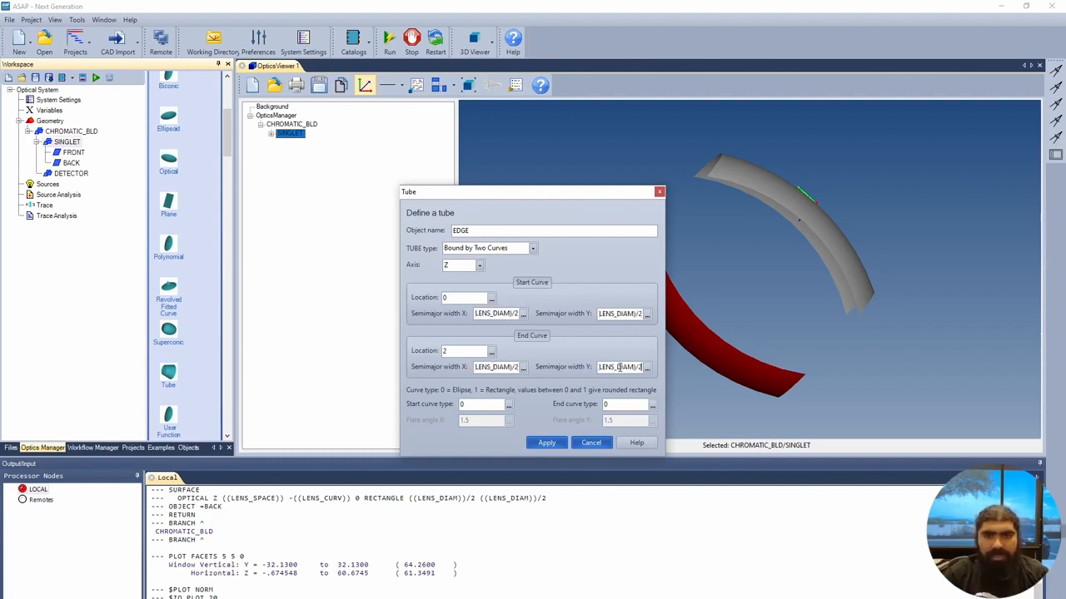
double_click(456, 352)
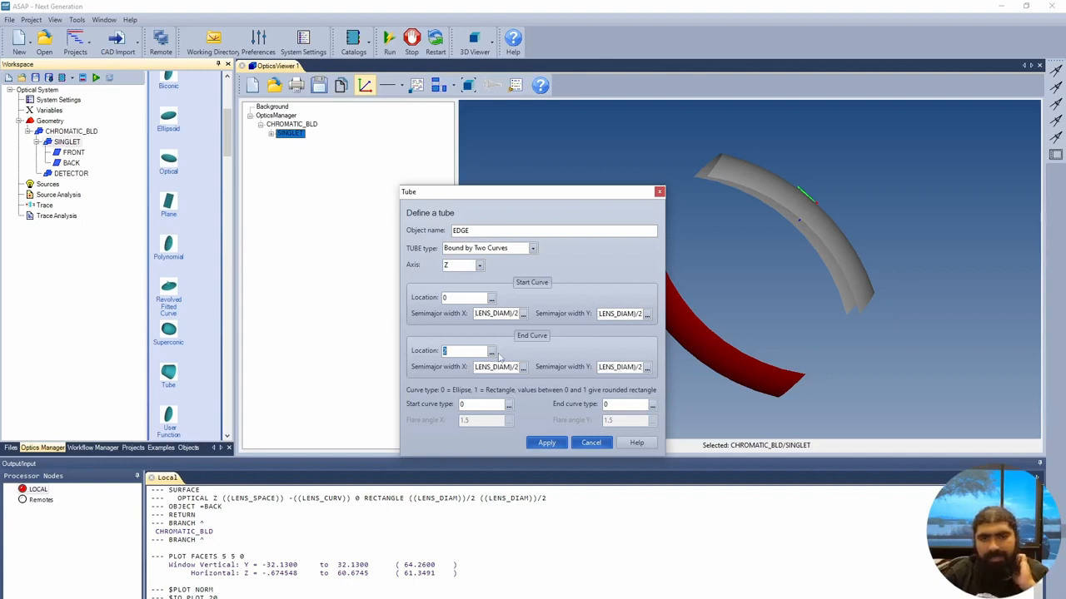
left_click(491, 351)
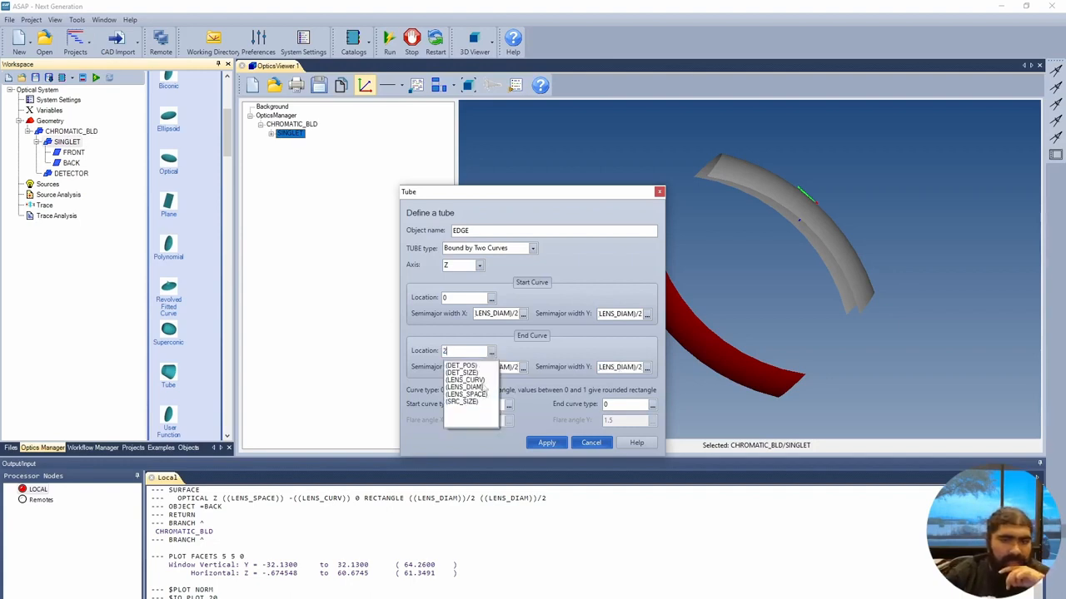
left_click(482, 395)
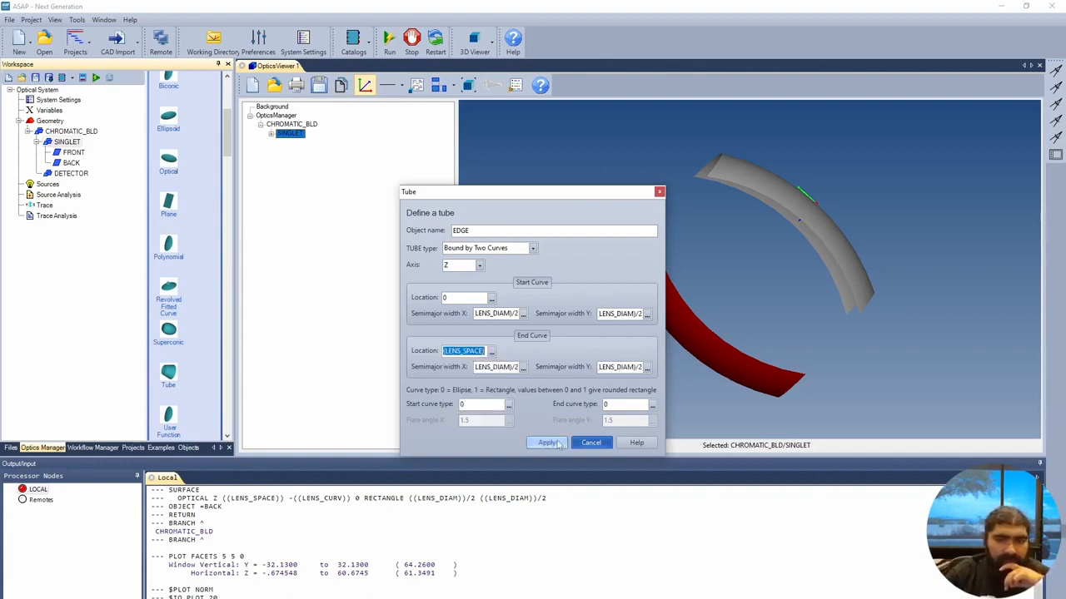
left_click(550, 443)
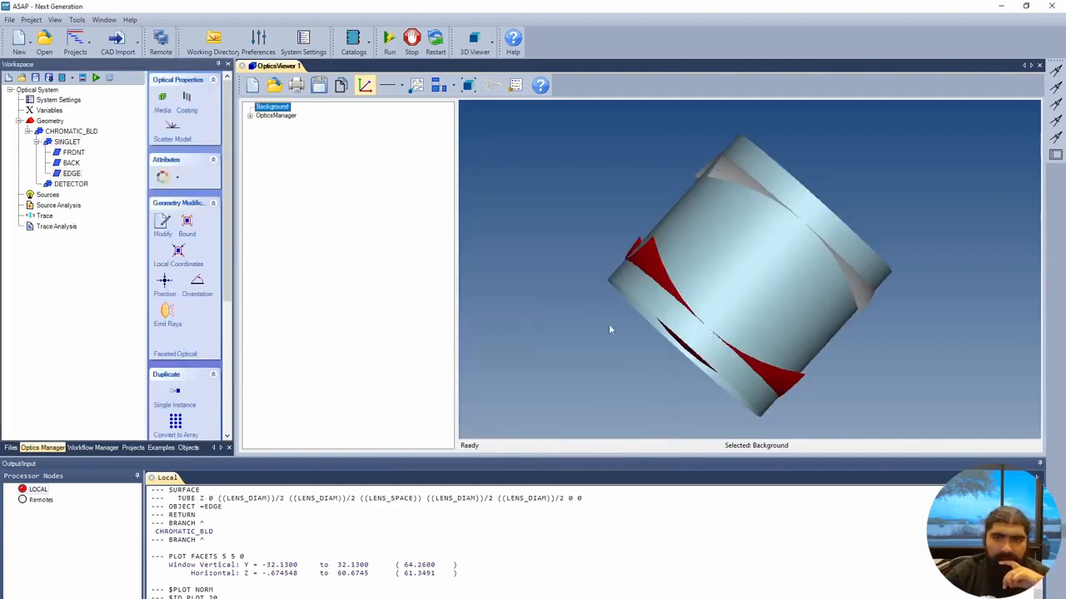
Modify the EDGE tube so its start curve type is 1 (rectangle).
left_click_drag(608, 324, 651, 288)
left_click_drag(767, 323, 663, 330)
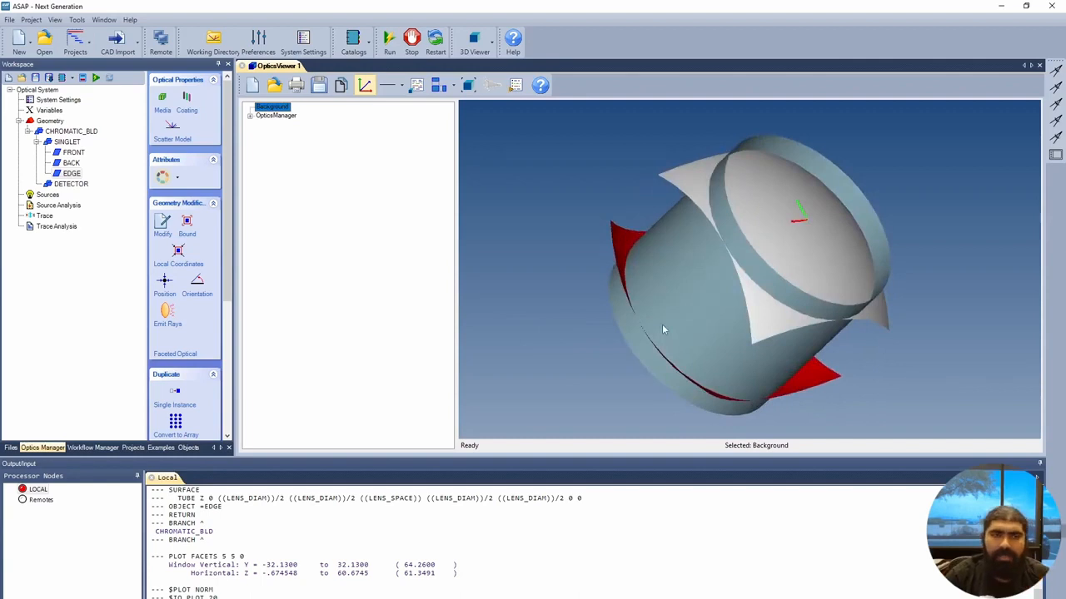
right_click(73, 173)
left_click(121, 239)
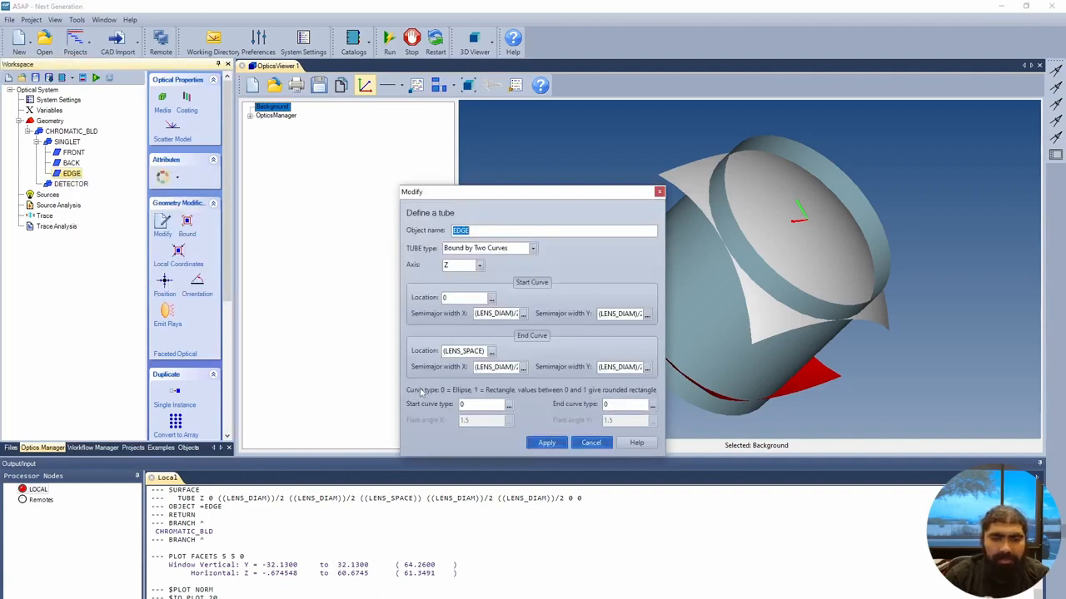
double_click(481, 404)
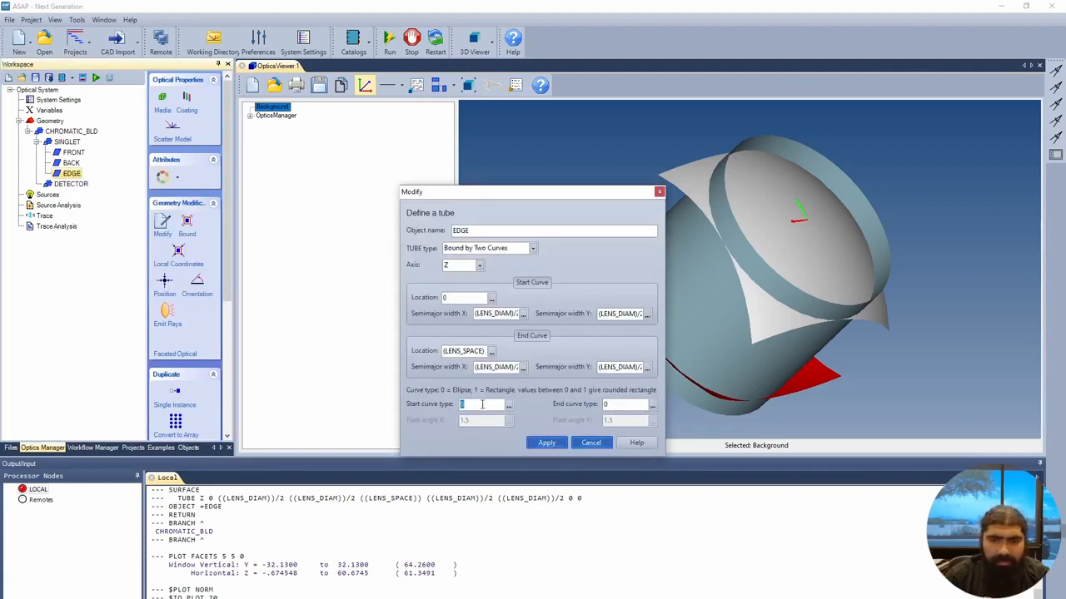
type("1")
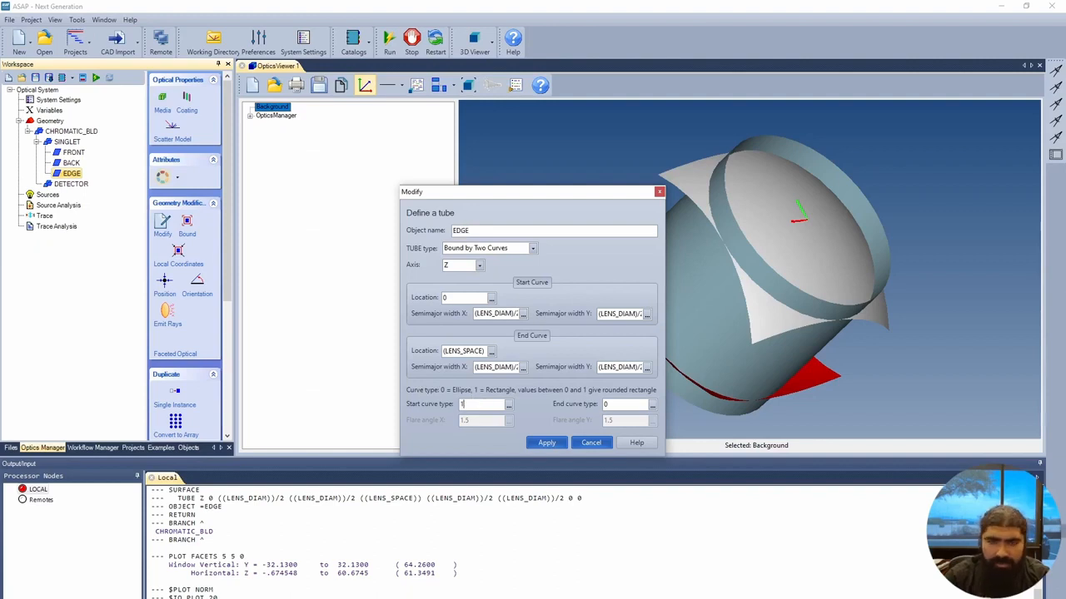
left_click(546, 443)
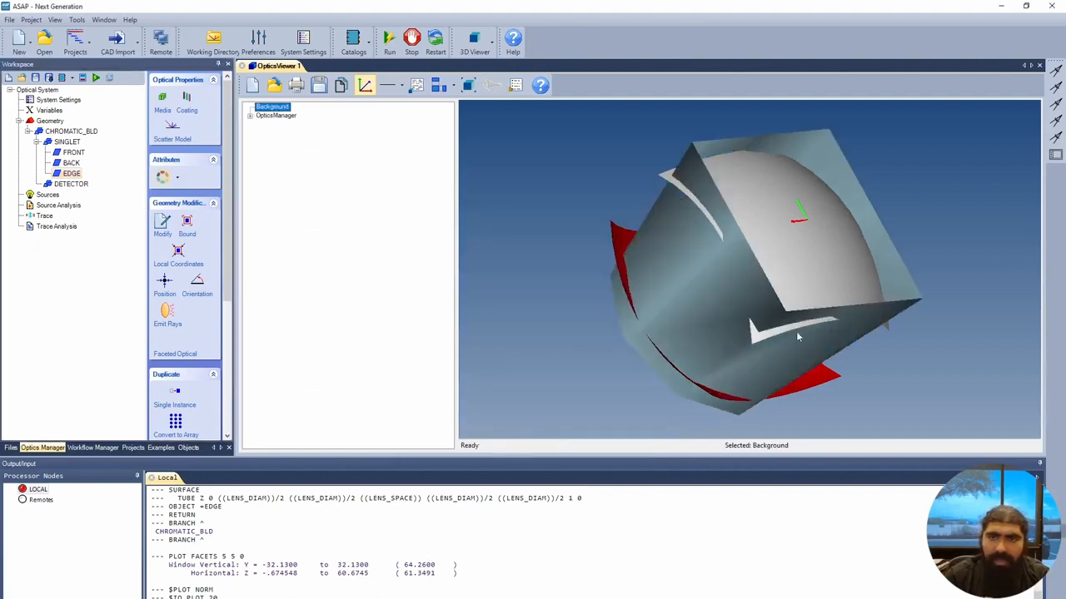
Modify the EDGE tube so its end curve type is 1 (rectangle).
left_click_drag(796, 337, 827, 280)
right_click(74, 175)
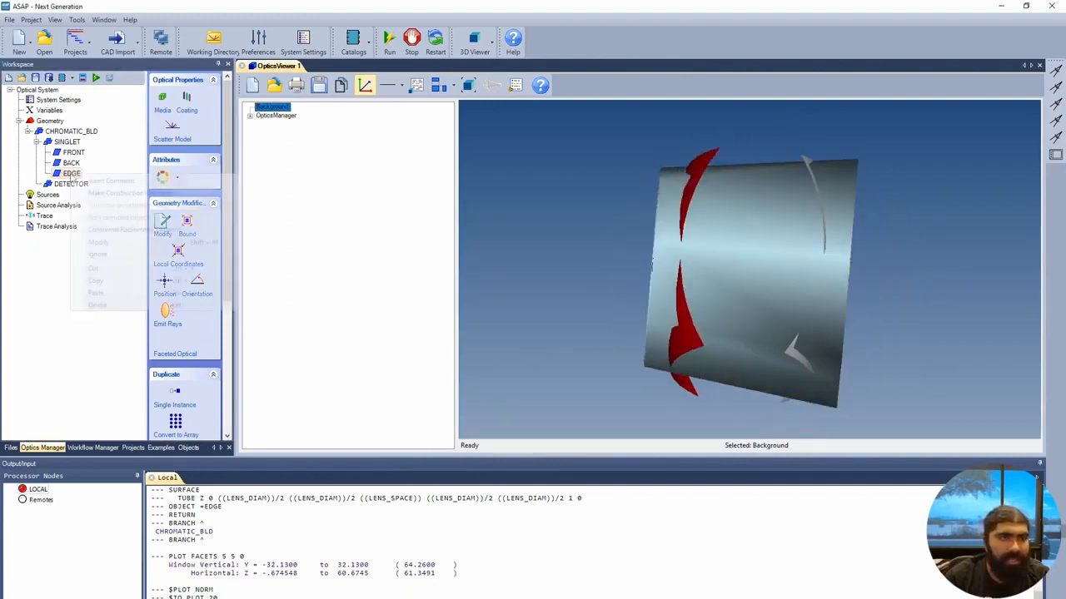
left_click(96, 242)
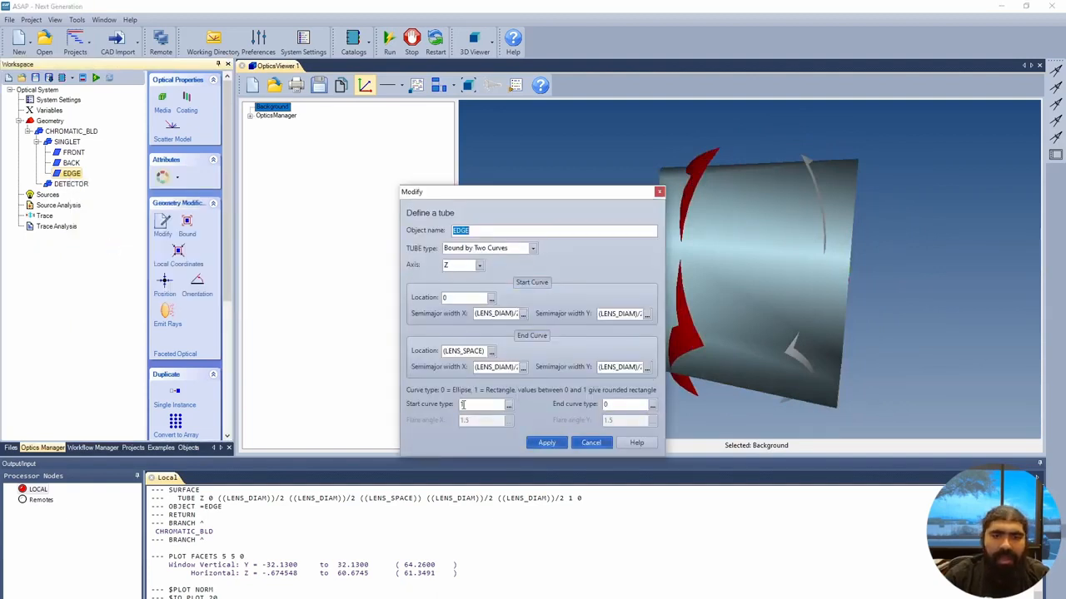
double_click(626, 405)
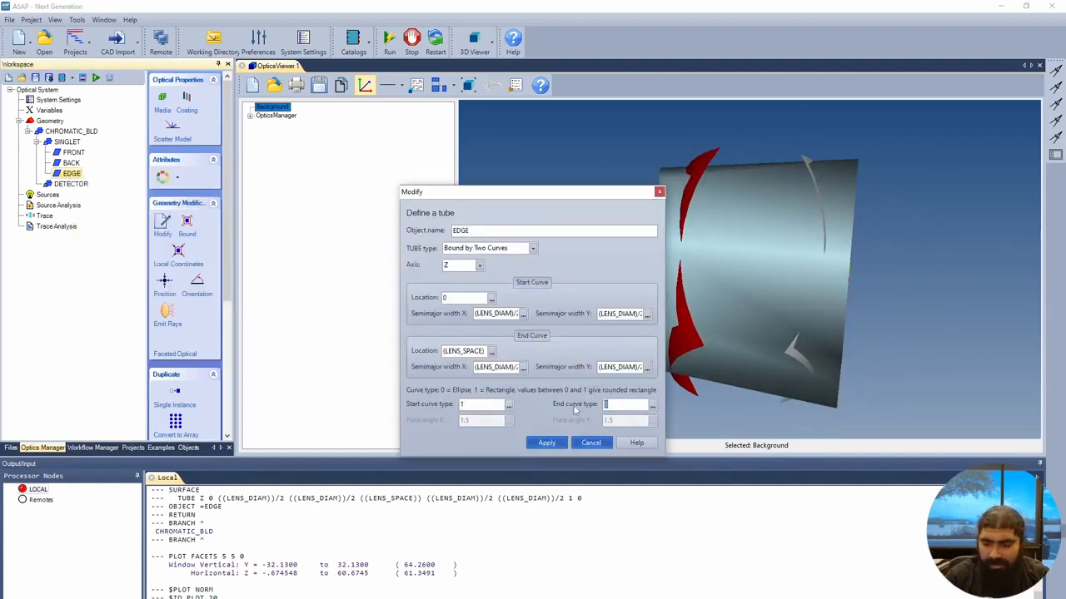
type("1")
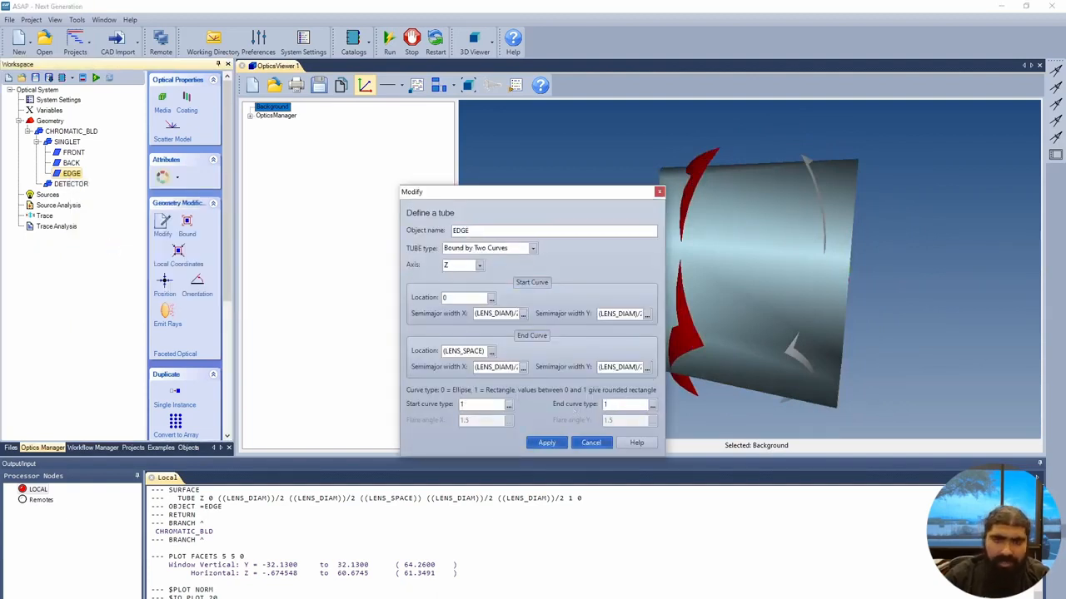
left_click(546, 443)
Start bounding the EDGE tube, with bounding side + for the FRONT surface and - for the BACK surface.
left_click_drag(613, 376, 687, 347)
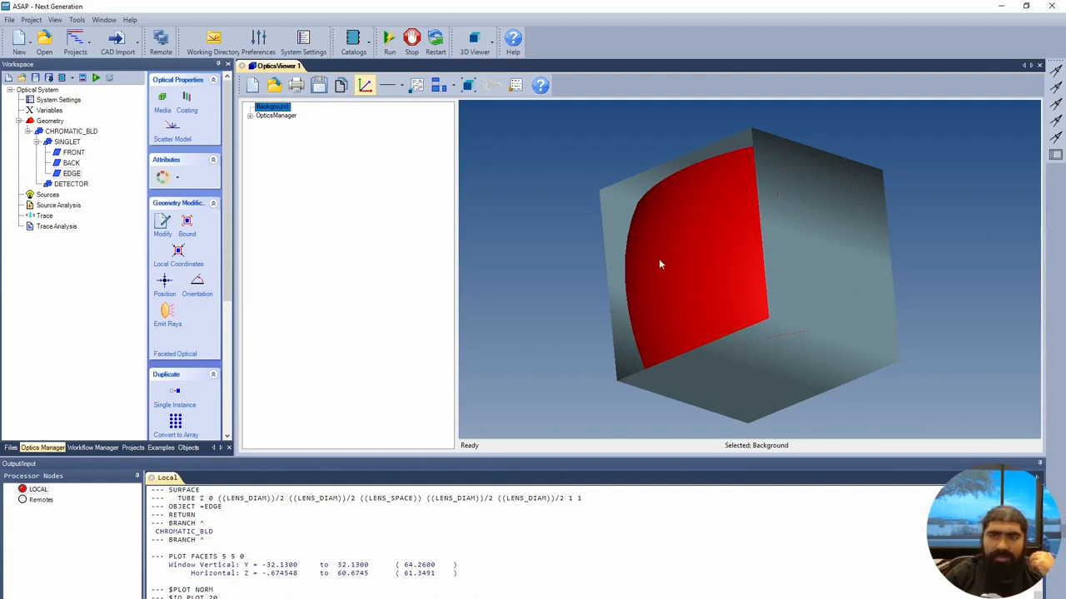
left_click_drag(855, 268, 800, 274)
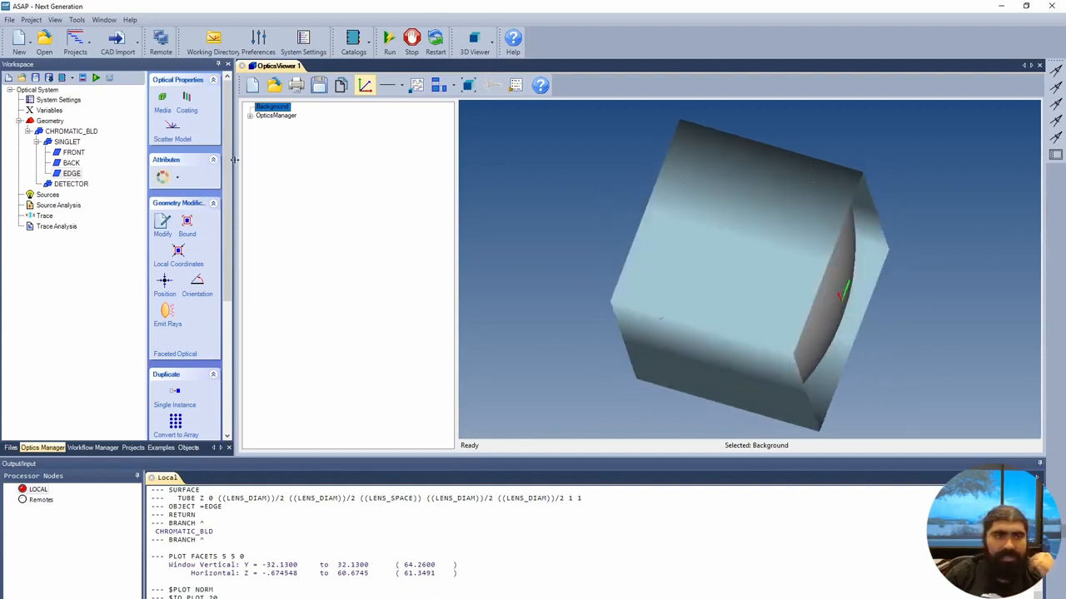
left_click(188, 226)
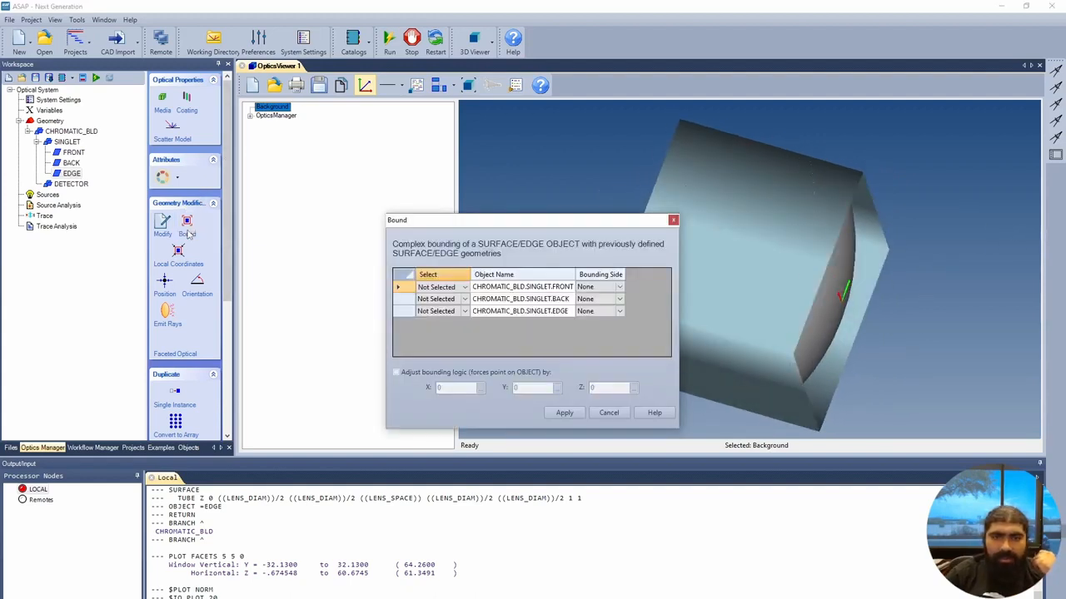
left_click(620, 288)
left_click(622, 300)
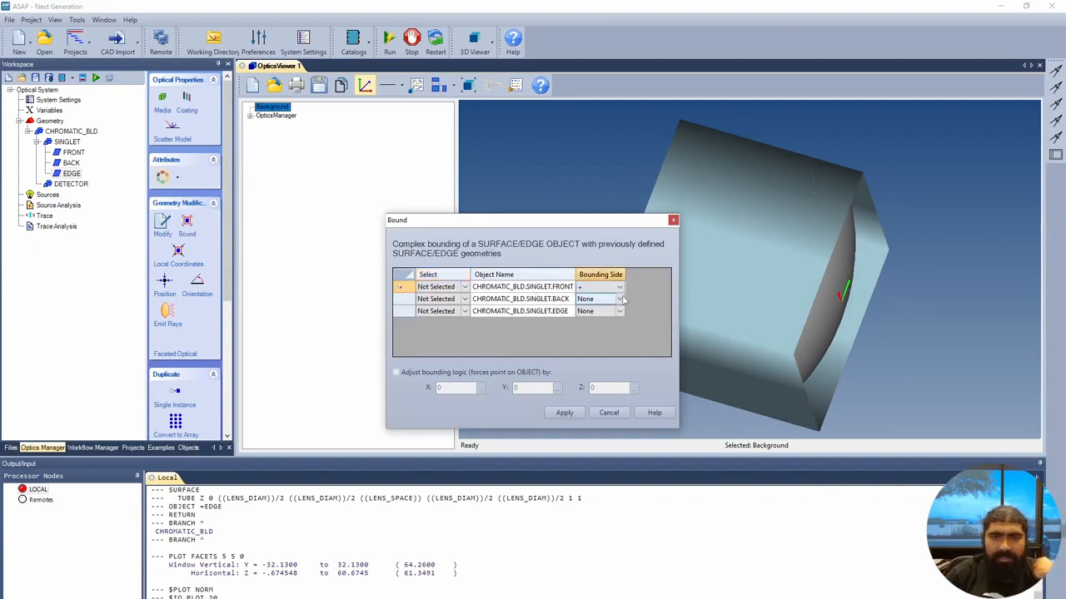
left_click(620, 300)
left_click(620, 300)
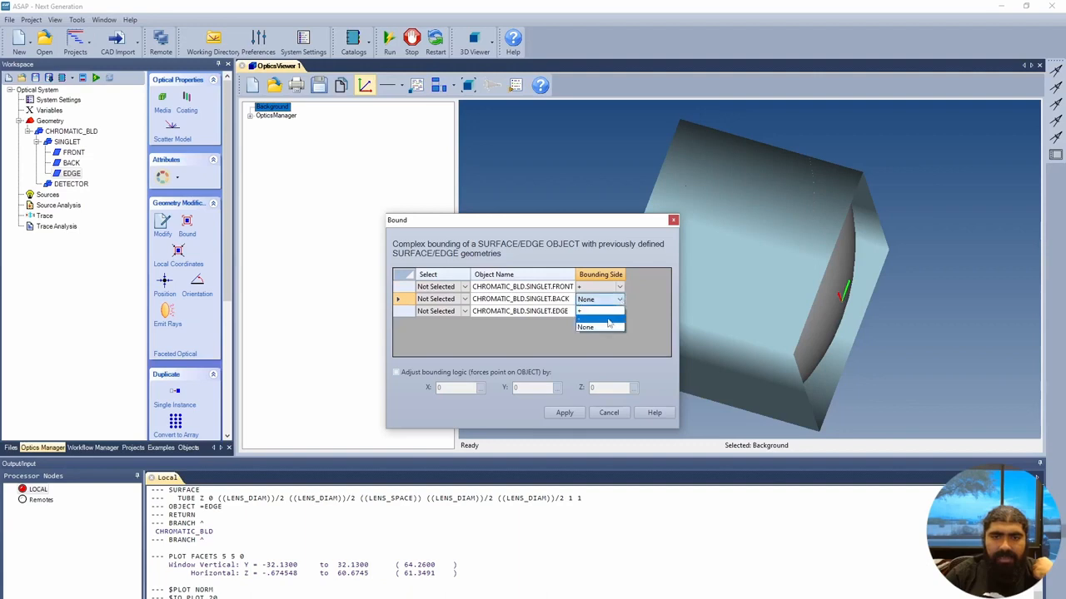
left_click(608, 323)
Select both FRONT and BACK with AND logic, apply the bounds to EDGE and inspect the trimmed lens.
left_click(464, 286)
left_click(463, 300)
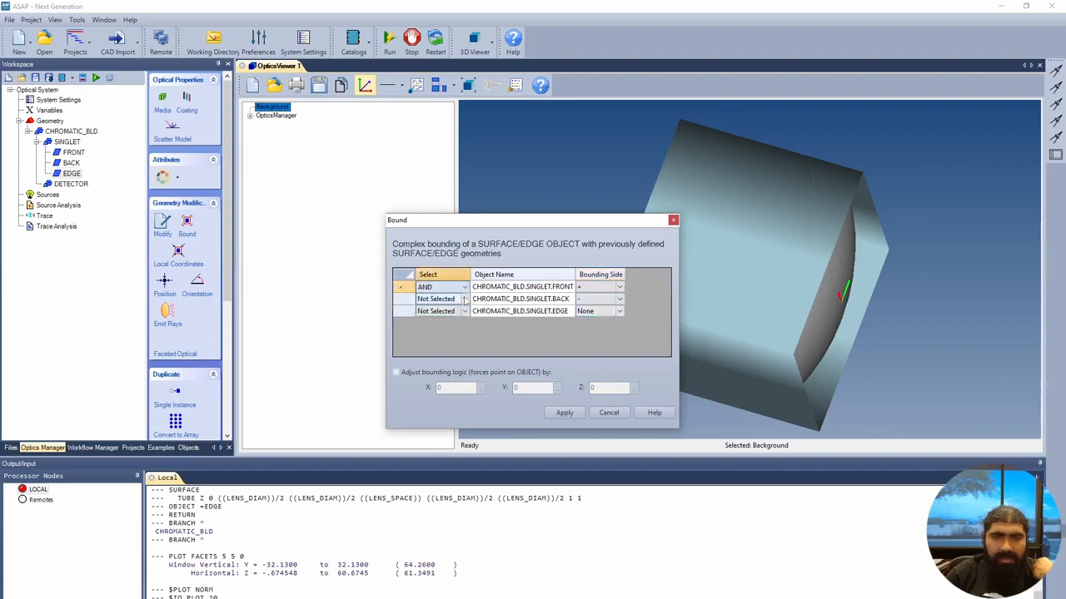
left_click(464, 299)
left_click(454, 311)
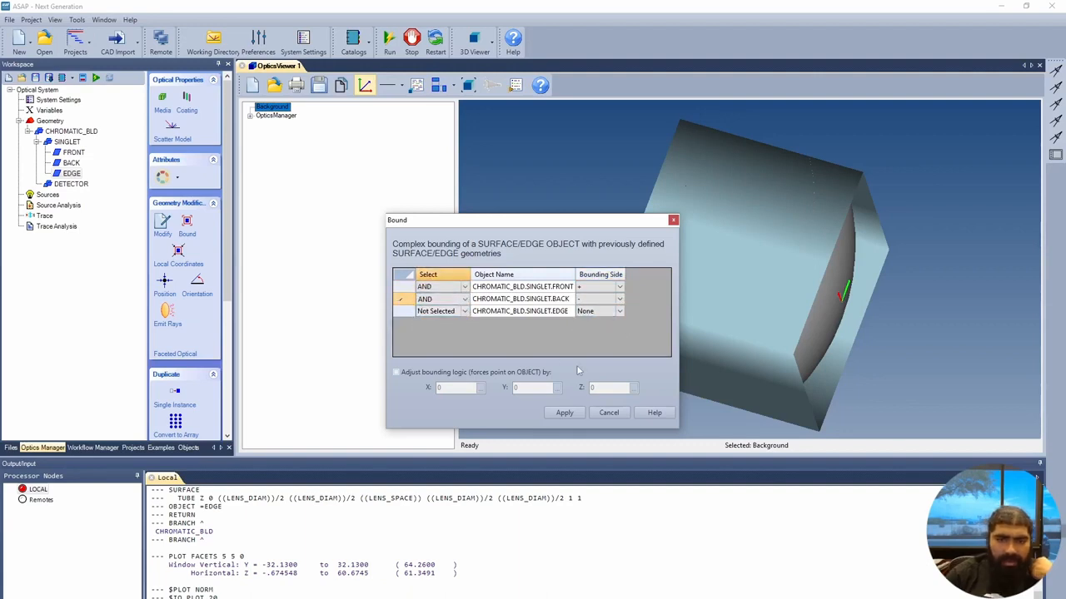
left_click(566, 413)
left_click_drag(641, 308, 666, 356)
scroll(832, 358, "down", 2)
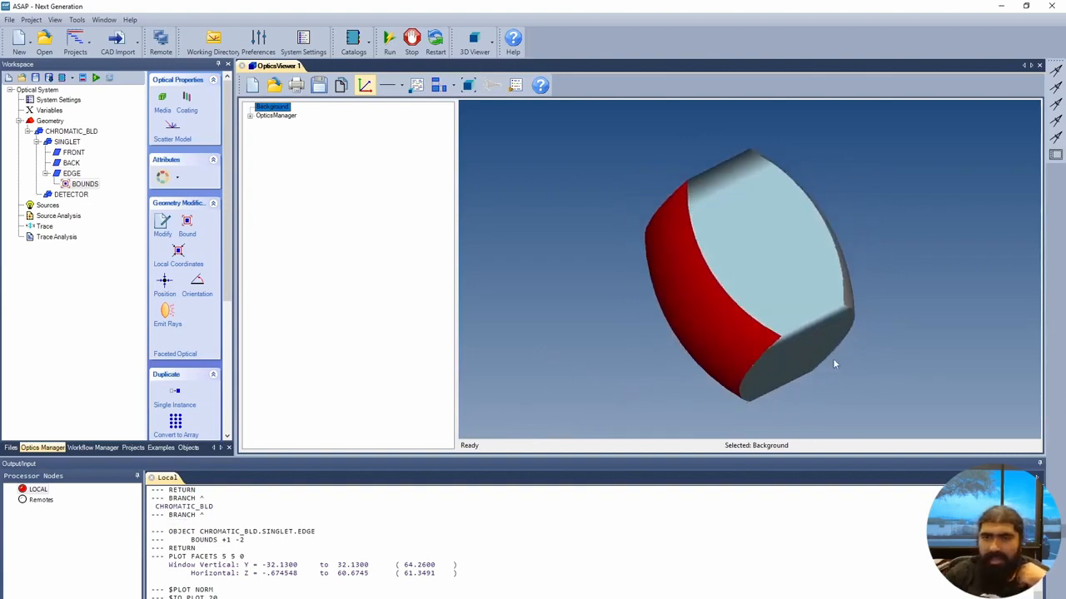
scroll(833, 358, "up", 4)
left_click_drag(862, 339, 793, 351)
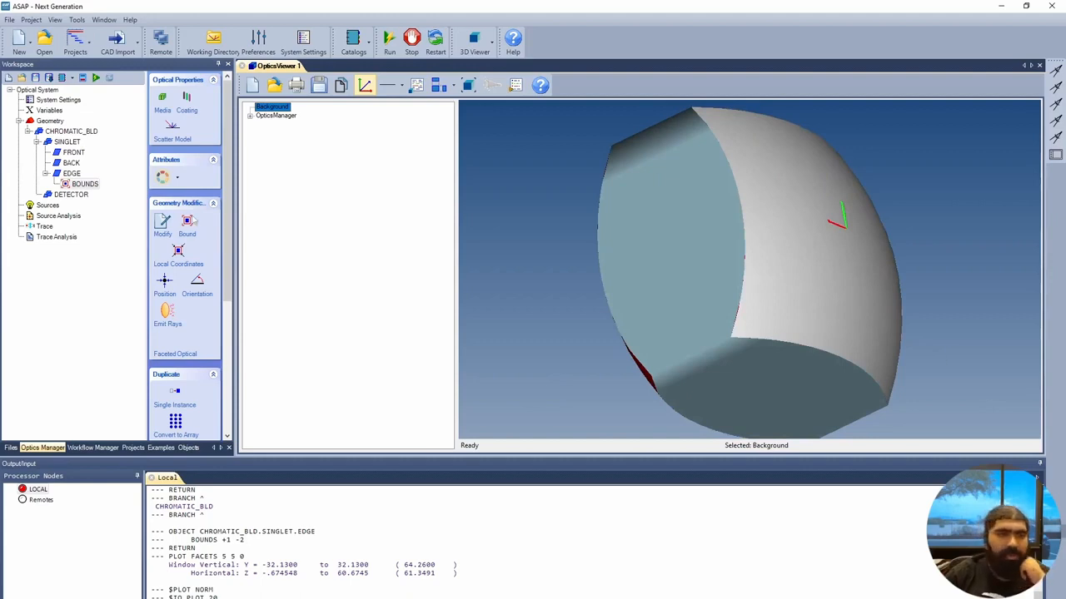
Assign media to the SINGLET lens, with AIR as medium 1 and Fused_Silica from the media catalog as medium 2.
left_click_drag(654, 331, 676, 306)
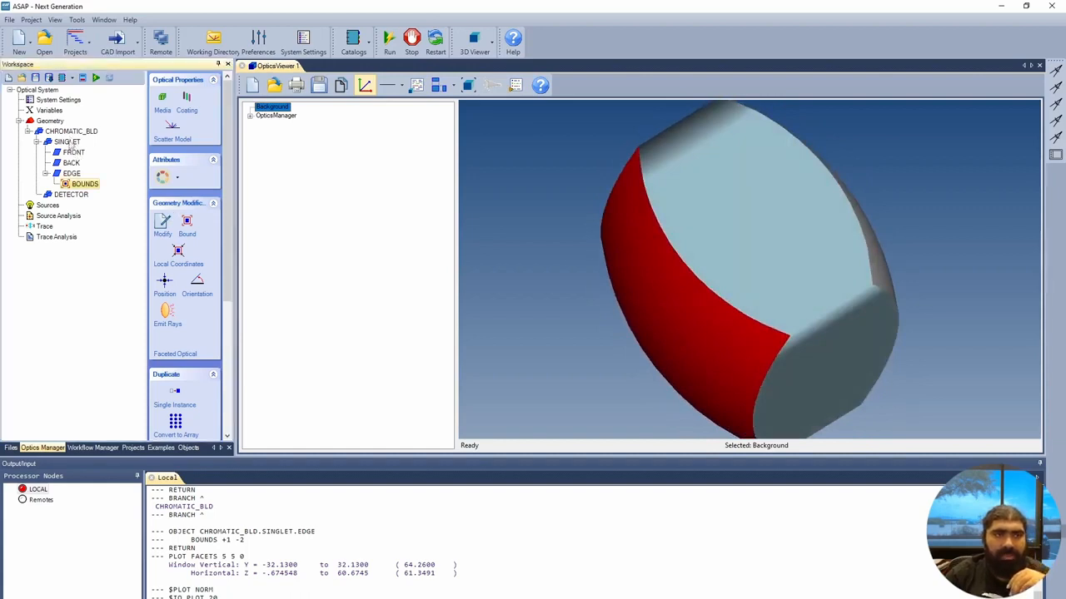
left_click(69, 143)
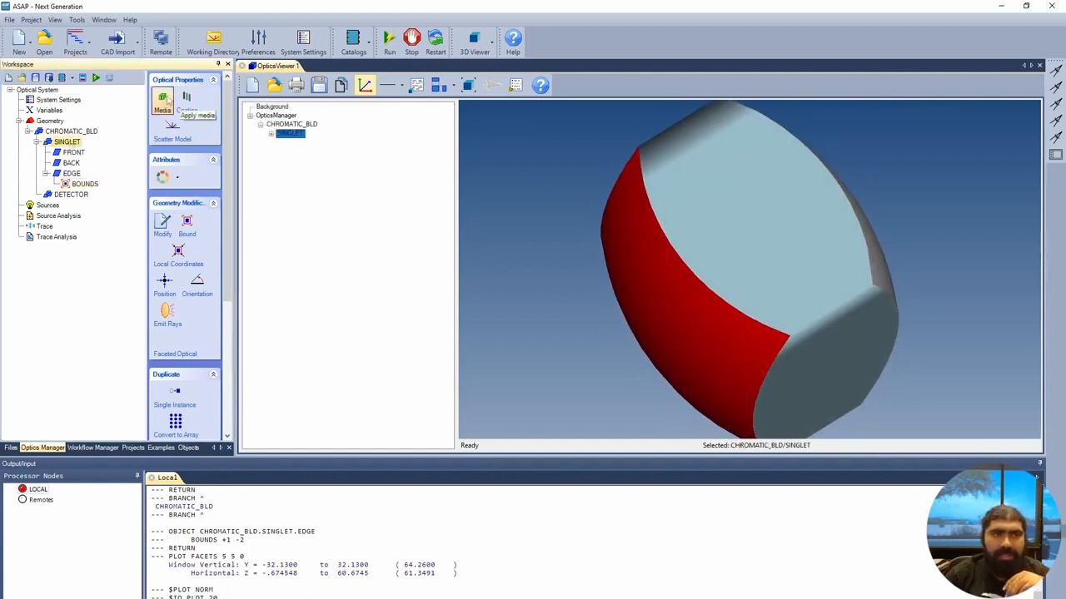
left_click(163, 102)
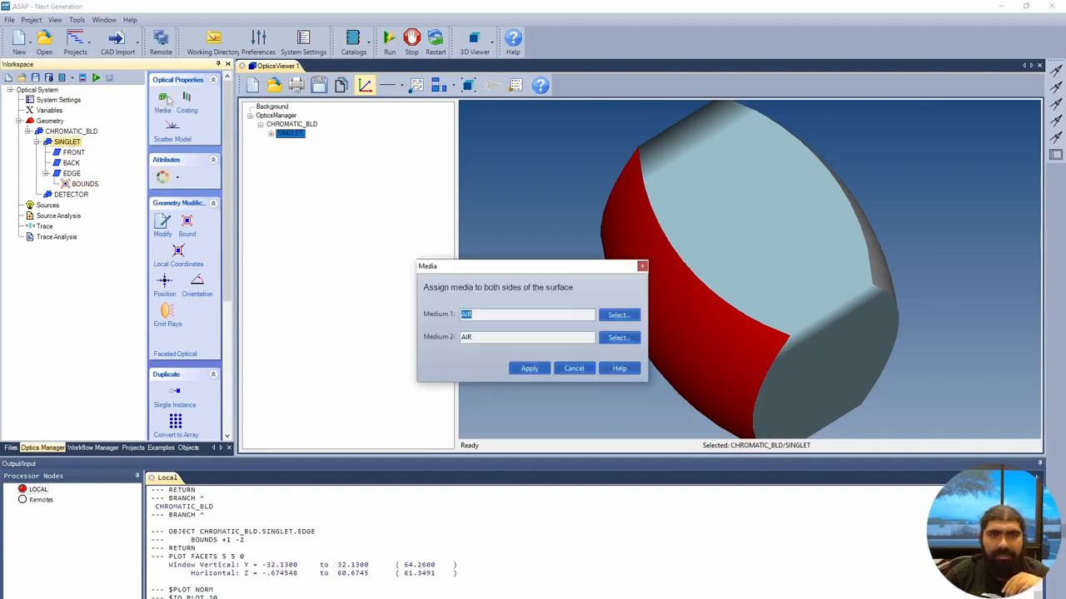
left_click(619, 338)
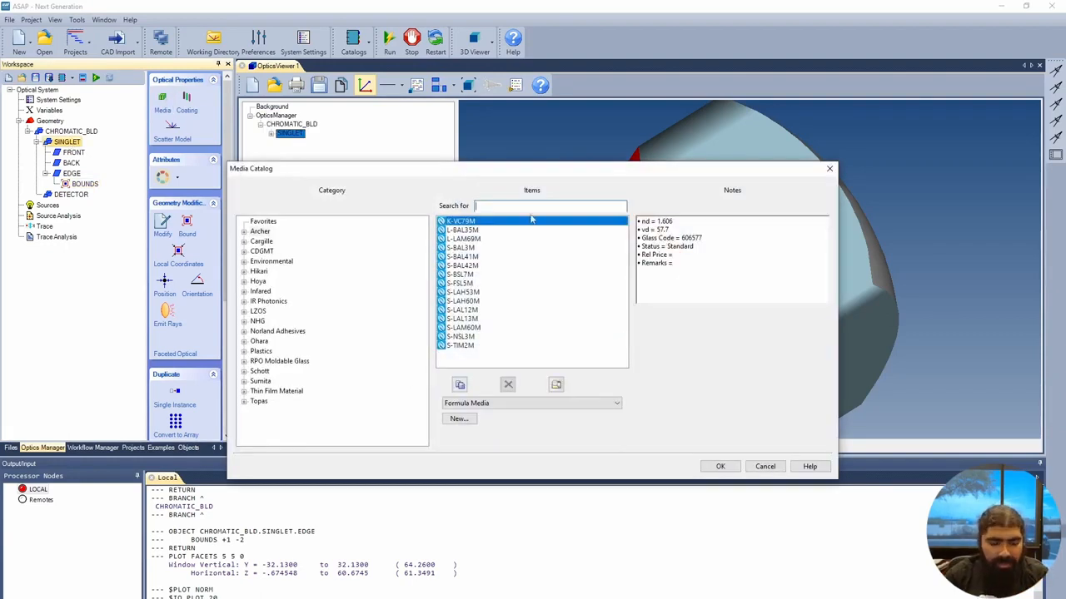
type("FUSE")
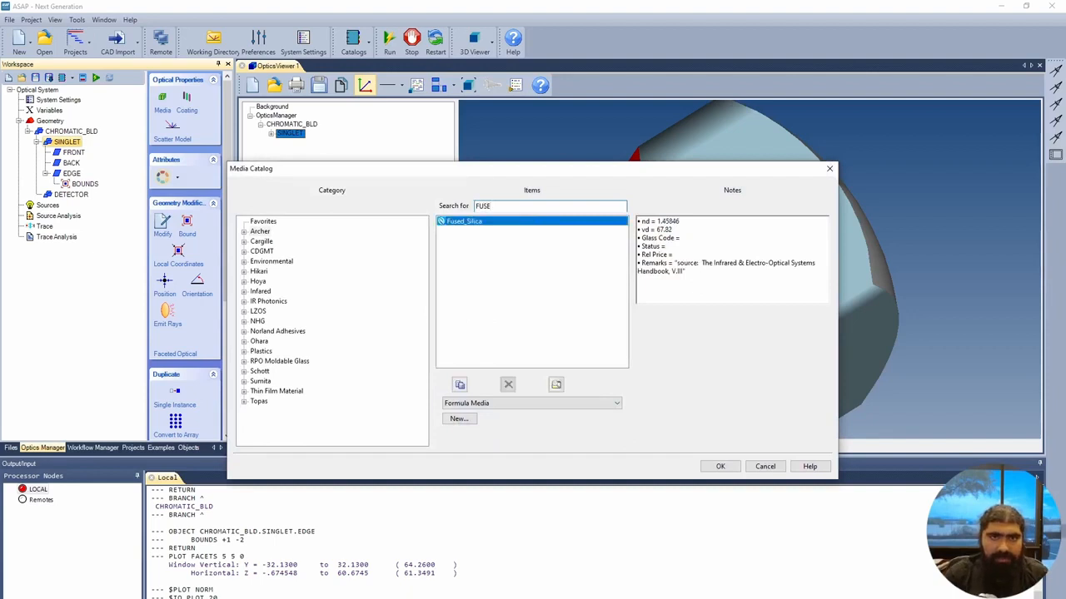
double_click(466, 222)
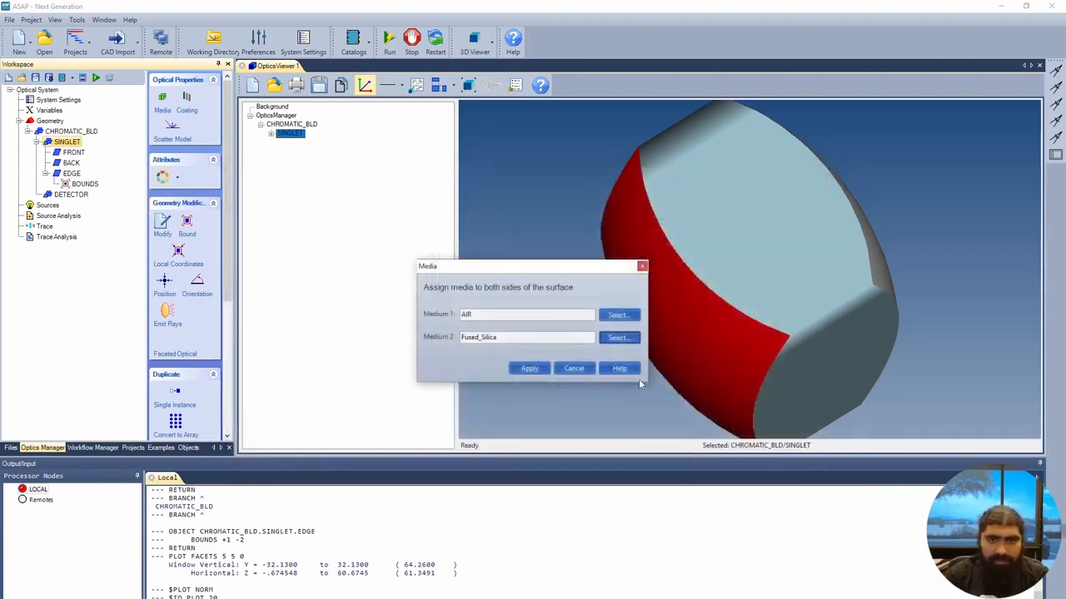
left_click(529, 368)
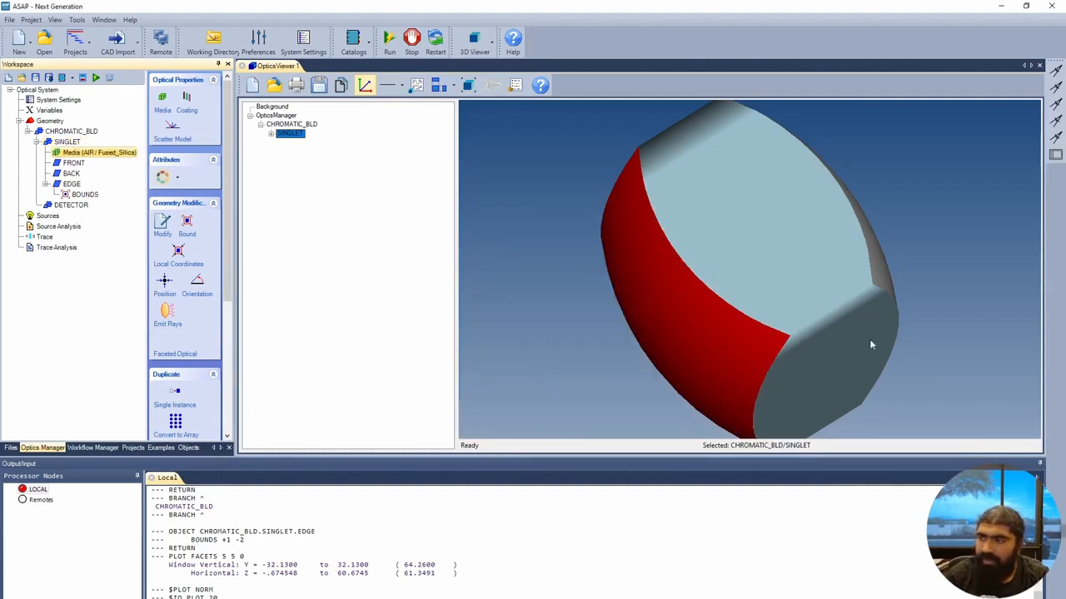
Apply a BARE coating to the SINGLET lens with the Transmit only option.
left_click(80, 142)
left_click(187, 103)
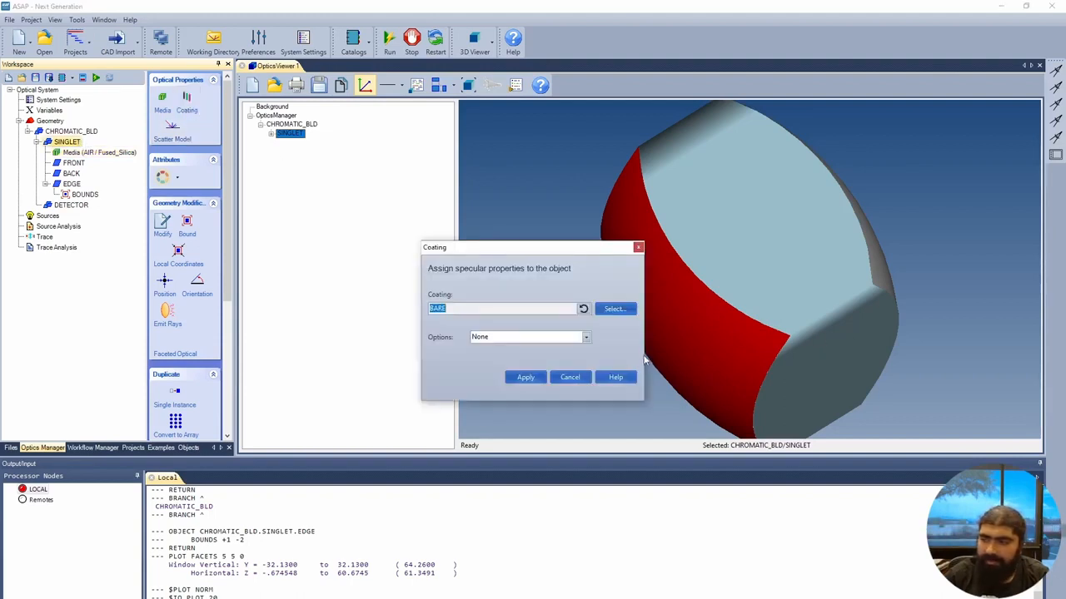
left_click(533, 337)
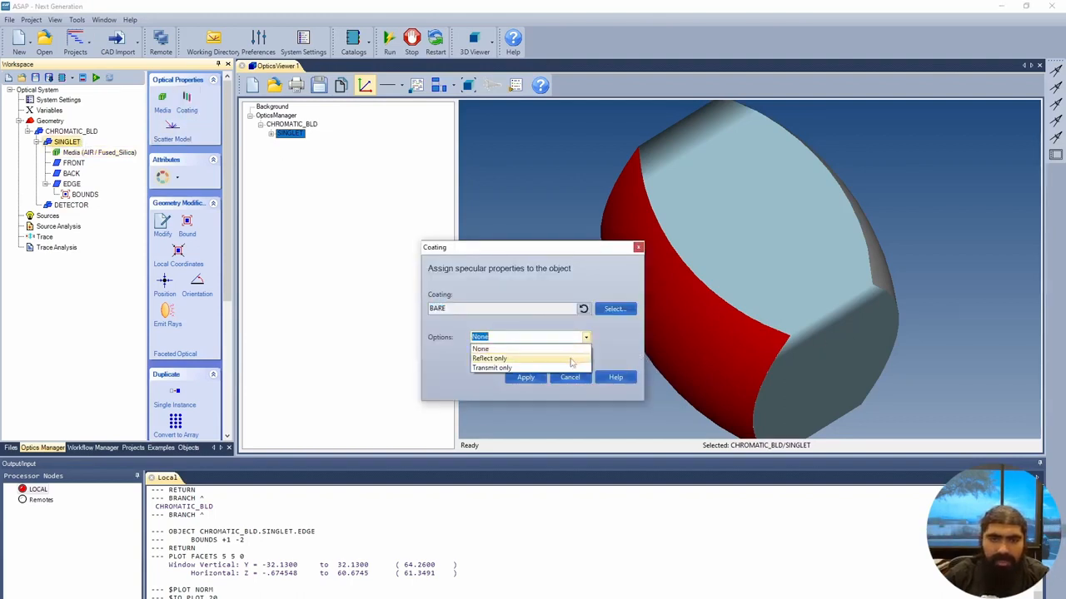
left_click(549, 357)
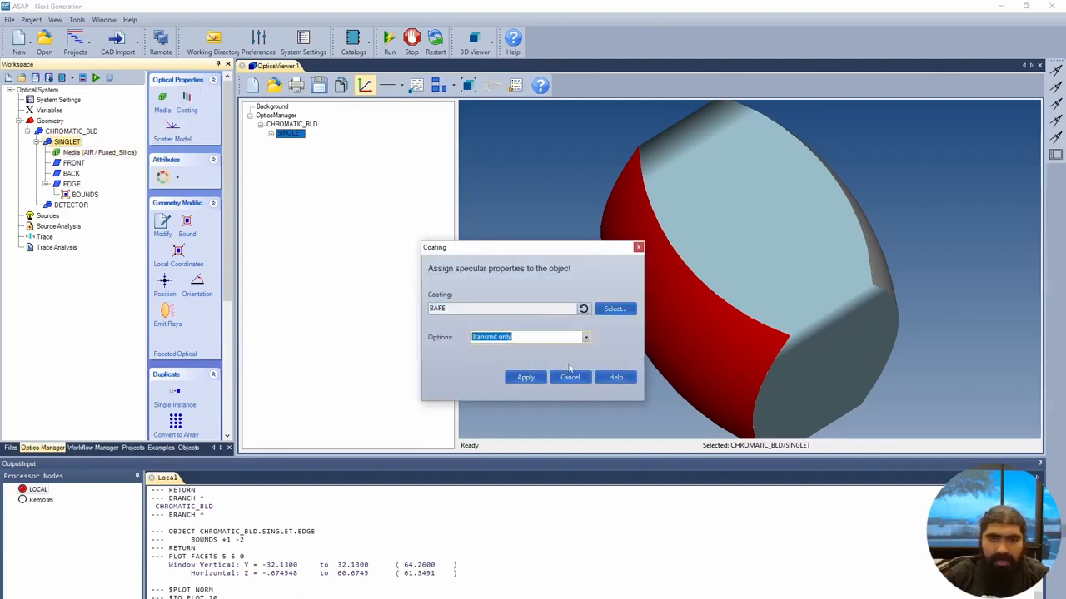
left_click(525, 377)
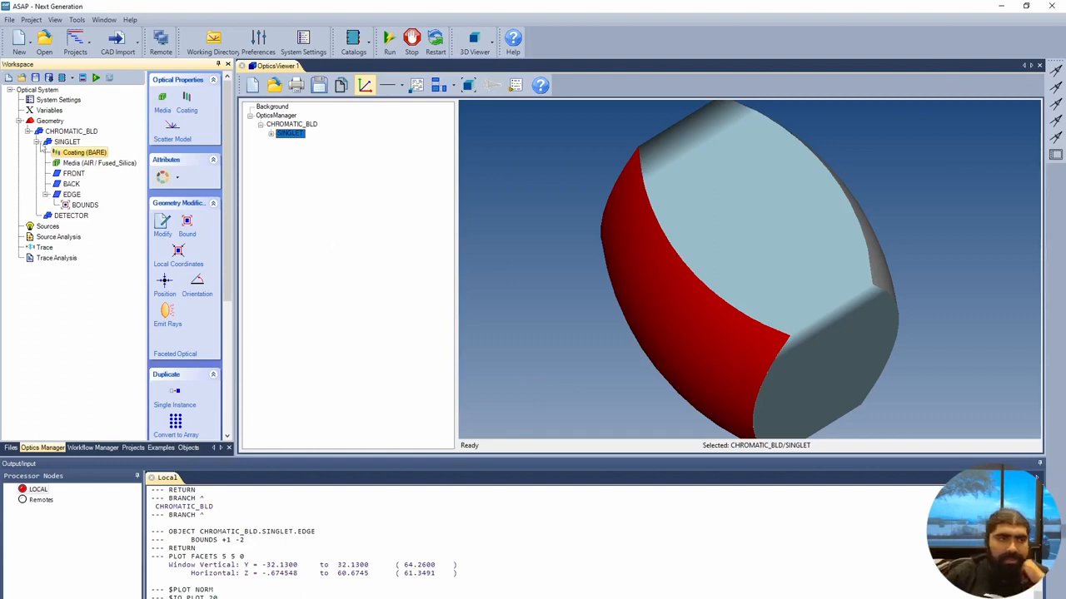
Start a rectangular plane orthogonal to the Z axis under DETECTOR, with its location set to (DET_POS).
left_click(38, 142)
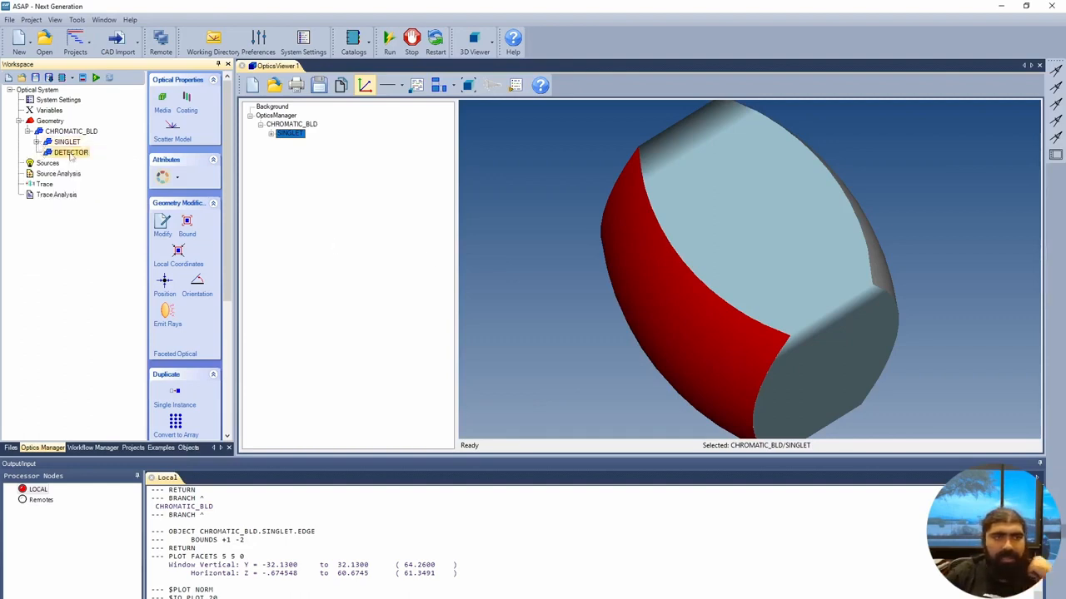
right_click(71, 150)
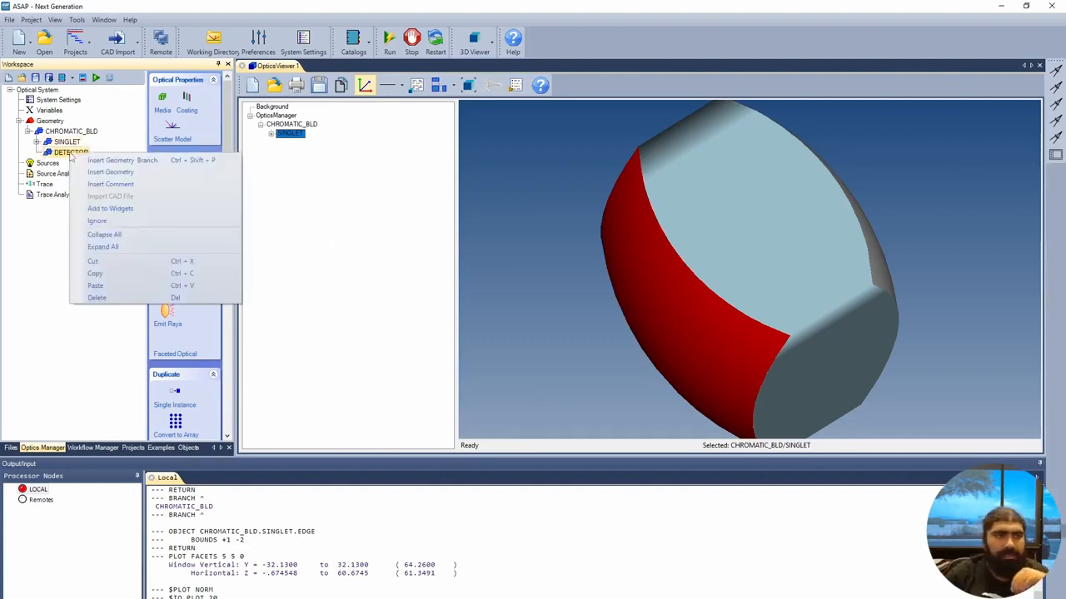
left_click(111, 172)
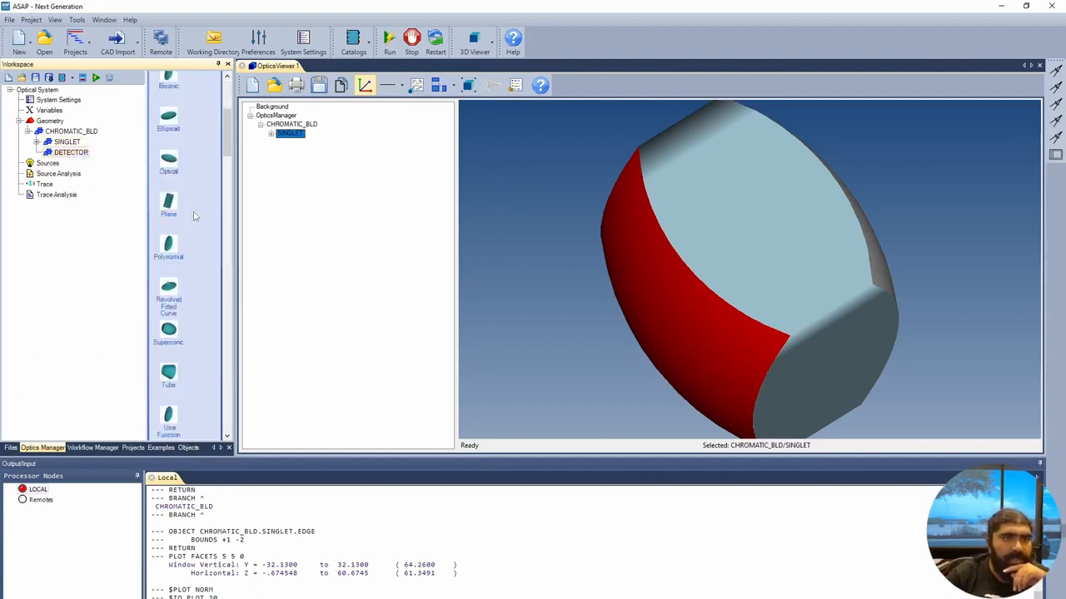
left_click(170, 205)
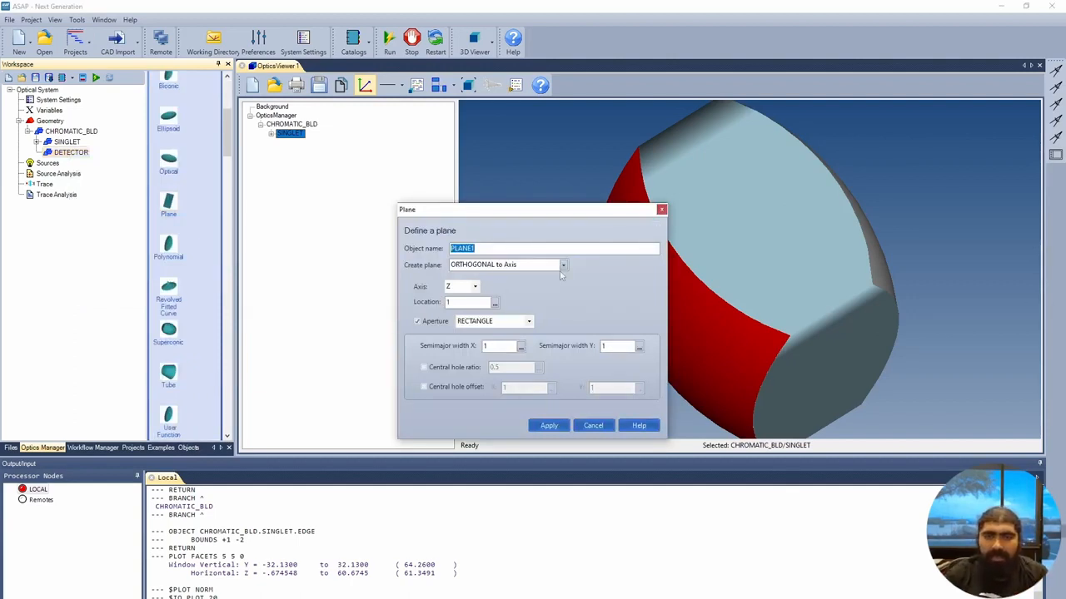
left_click(494, 304)
left_click(495, 304)
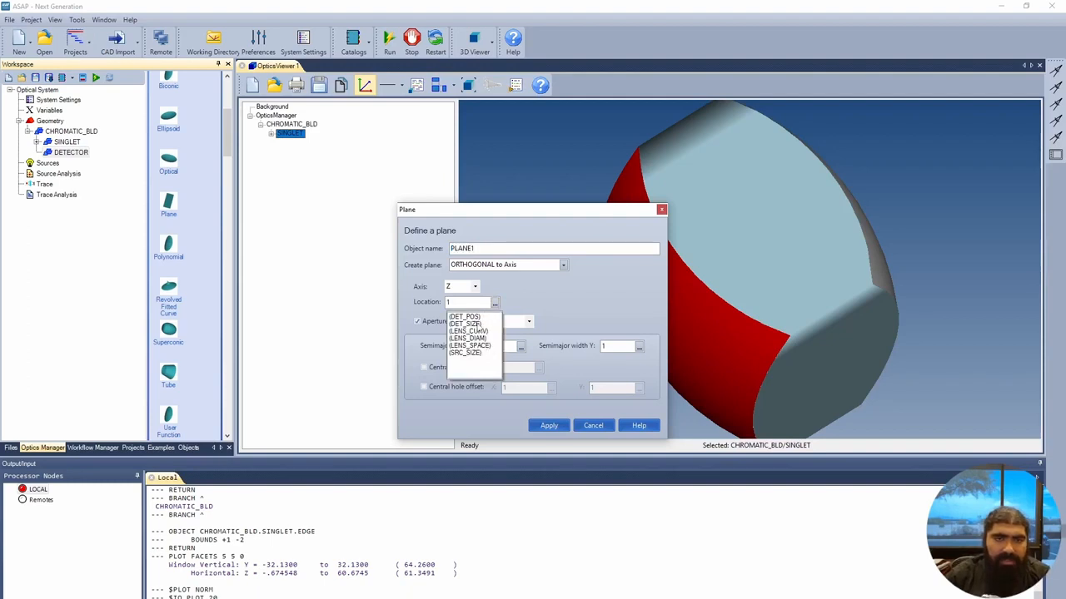
left_click(480, 318)
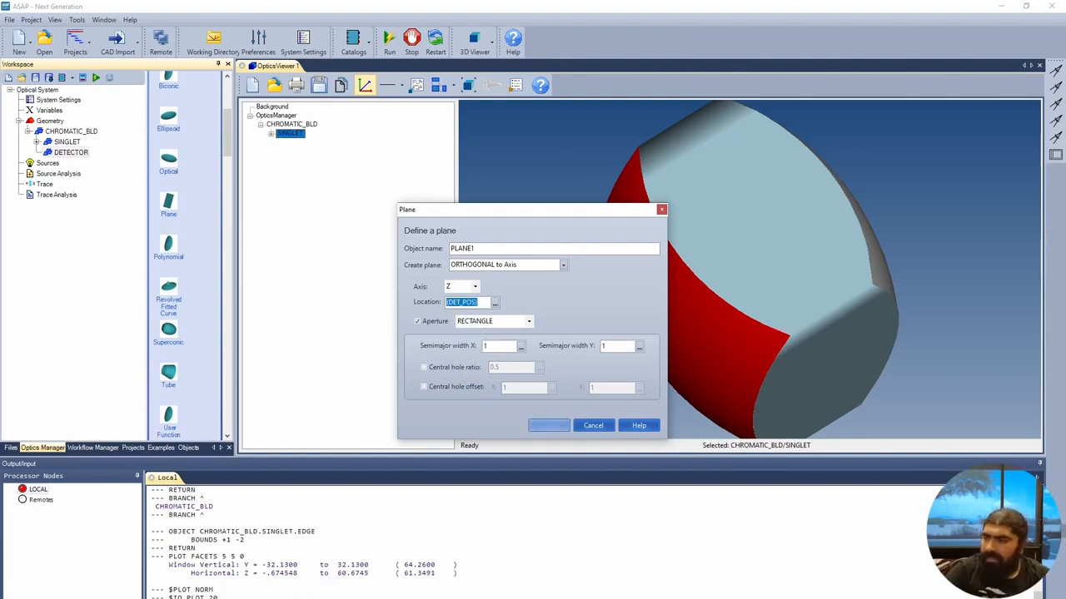
left_click(549, 425)
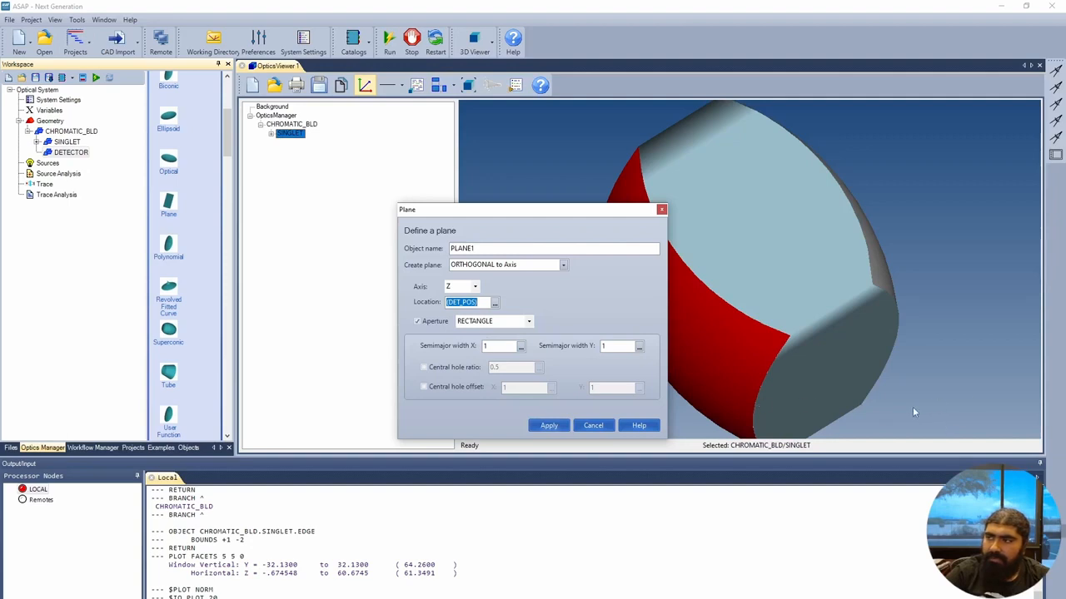
Set the plane's X and Y semimajor widths to (DET_SIZE)/2, create it and view it with the lens.
left_click(521, 346)
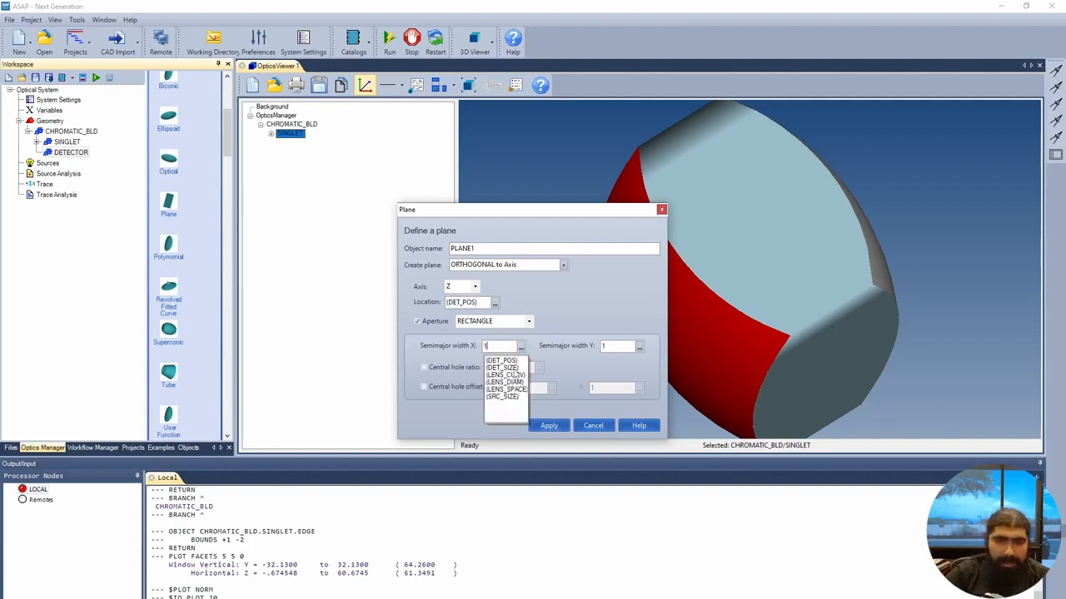
left_click(516, 368)
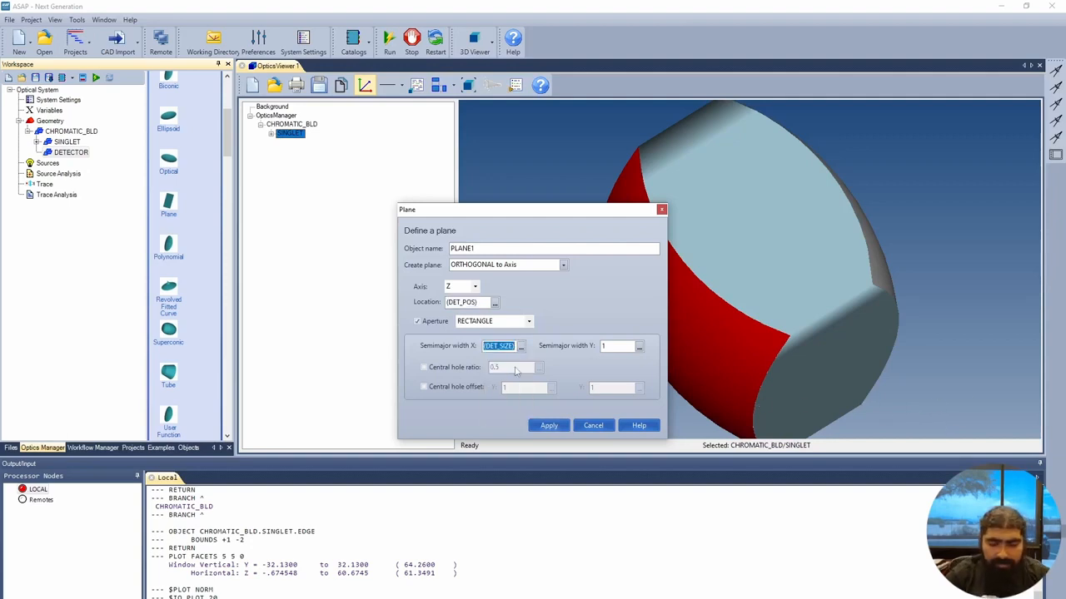
key("End")
type("/2")
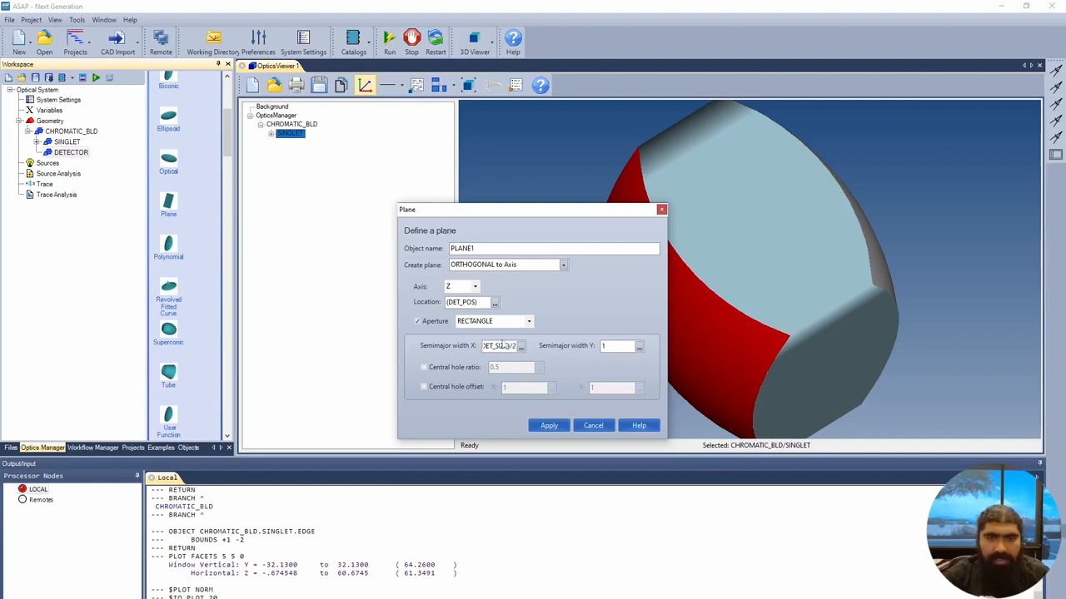
double_click(507, 345)
key("ctrl+c")
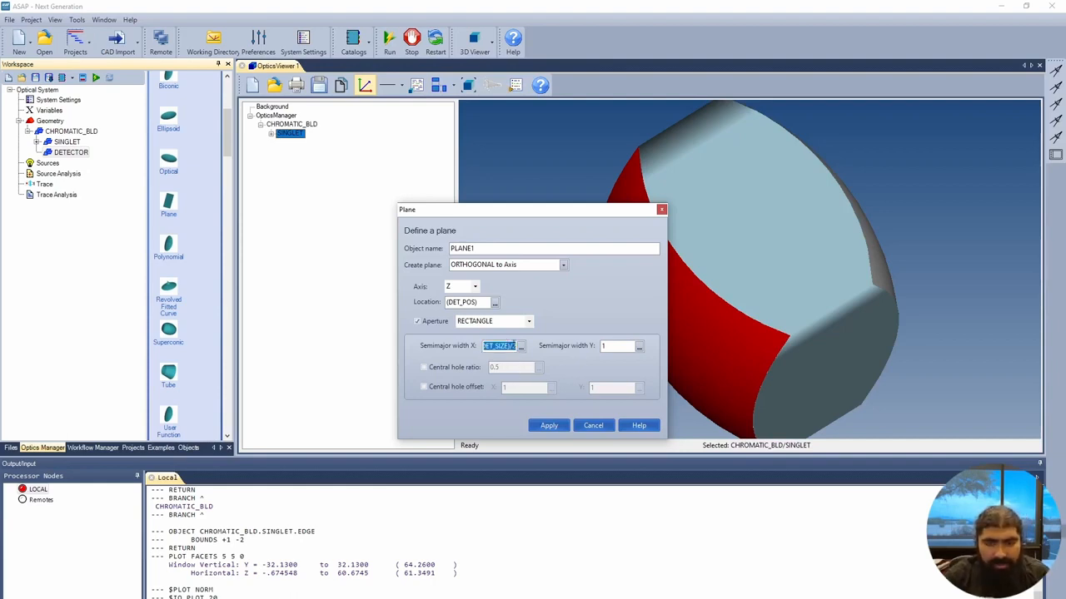
double_click(617, 345)
key("ctrl+v")
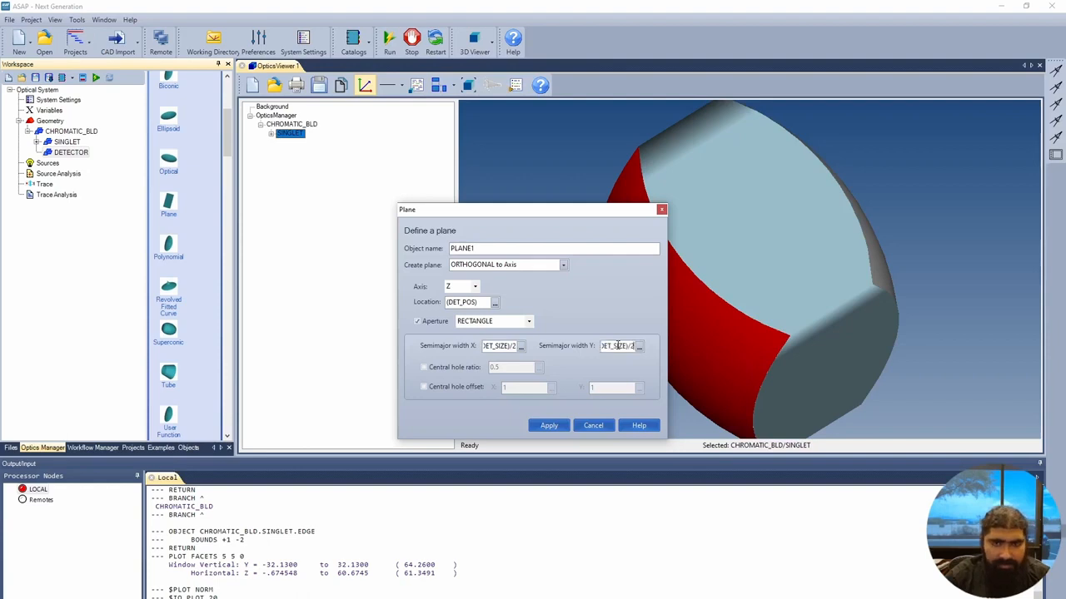
left_click(549, 426)
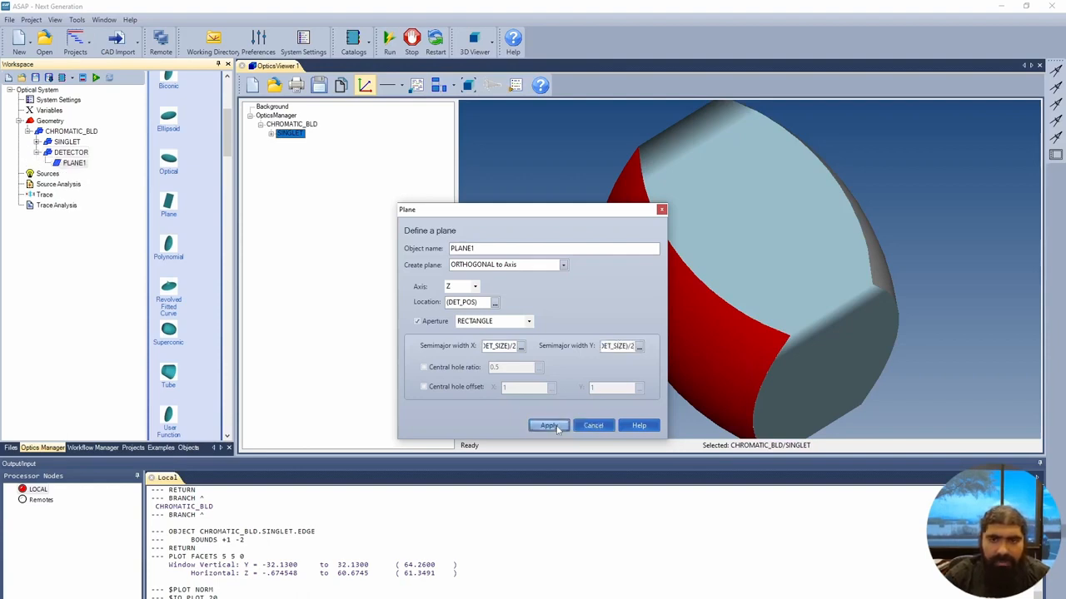
left_click_drag(797, 308, 758, 332)
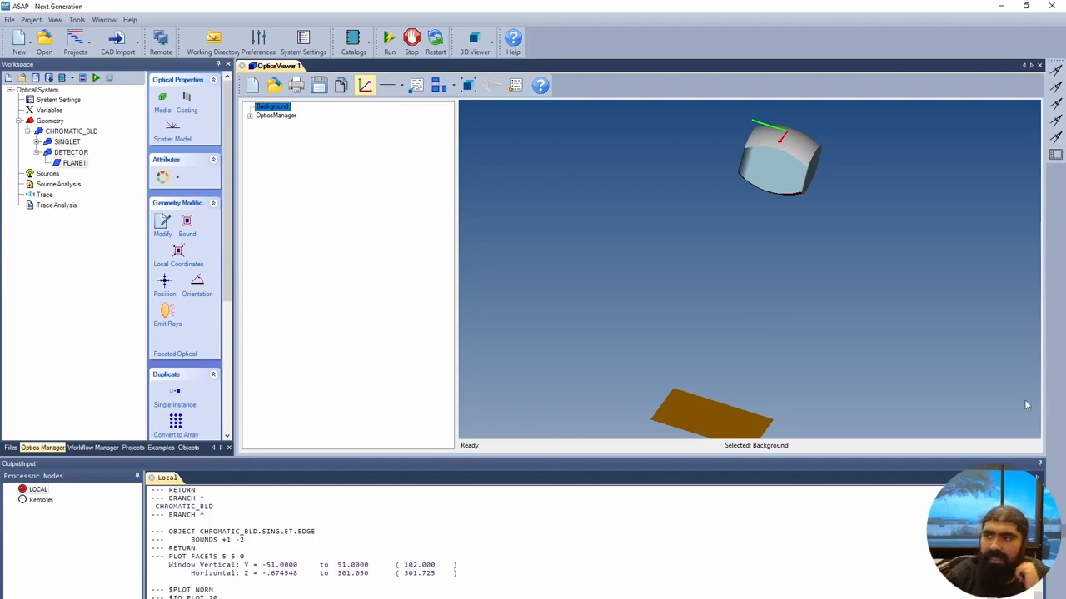
Start a rectangular ray grid source and set its row start to (SRC_SIZE)/2.
left_click(50, 174)
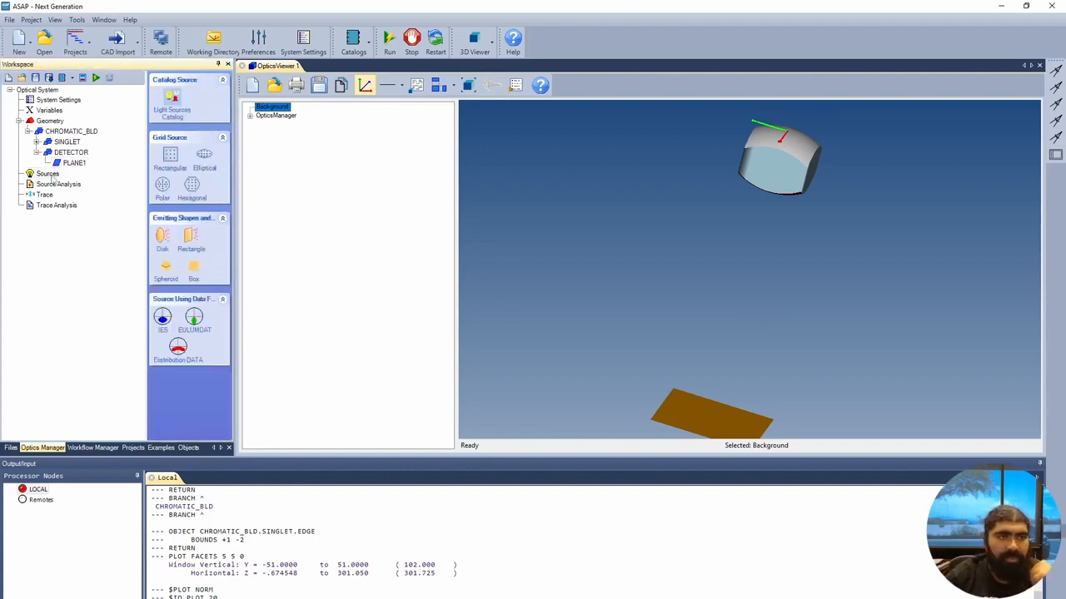
left_click(167, 158)
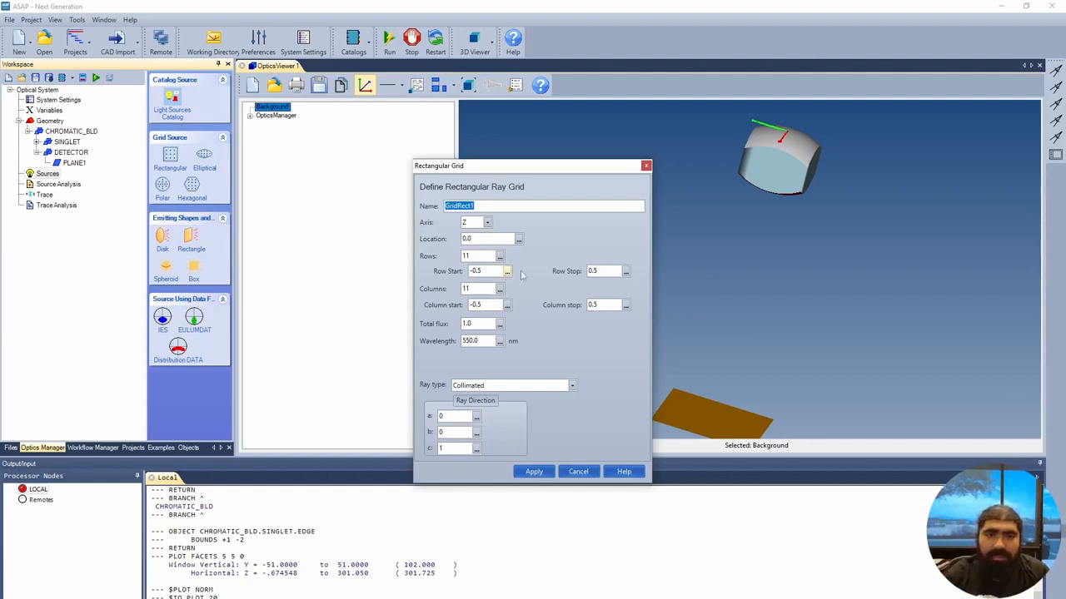
left_click(492, 272)
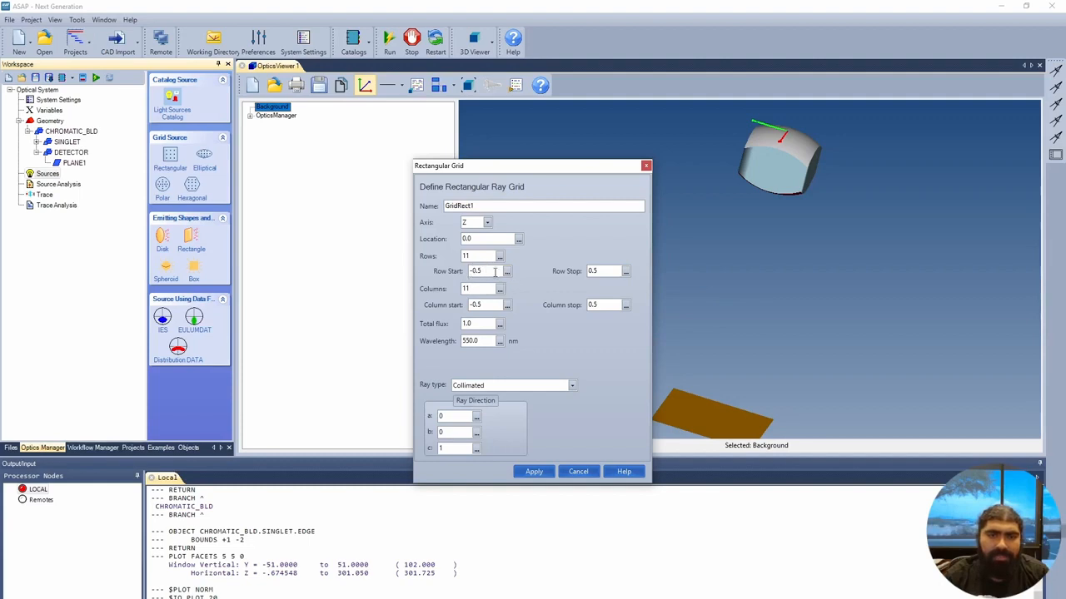
left_click(507, 272)
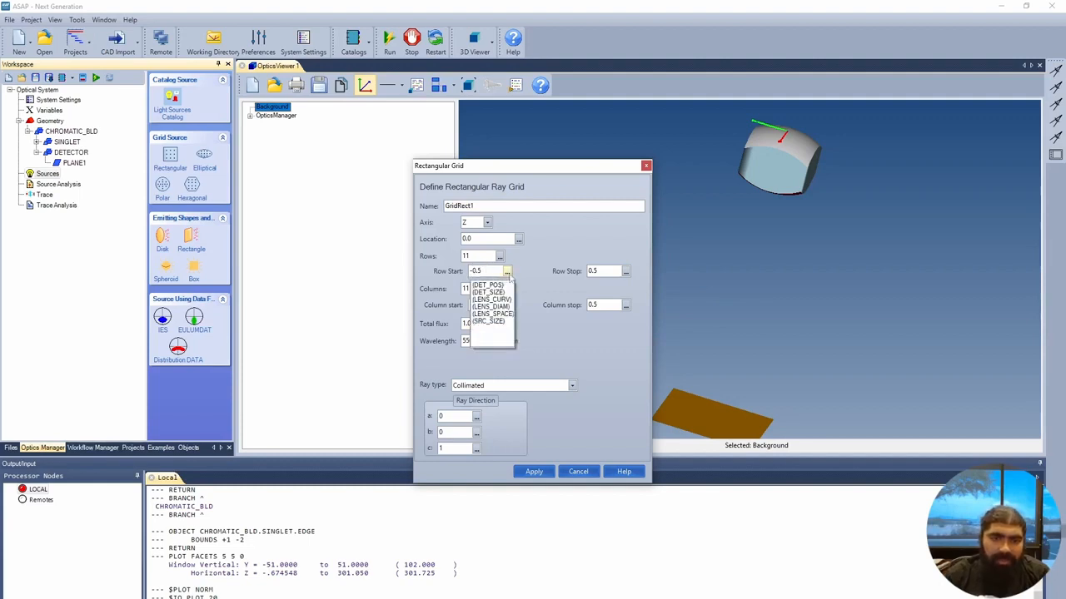
left_click(493, 322)
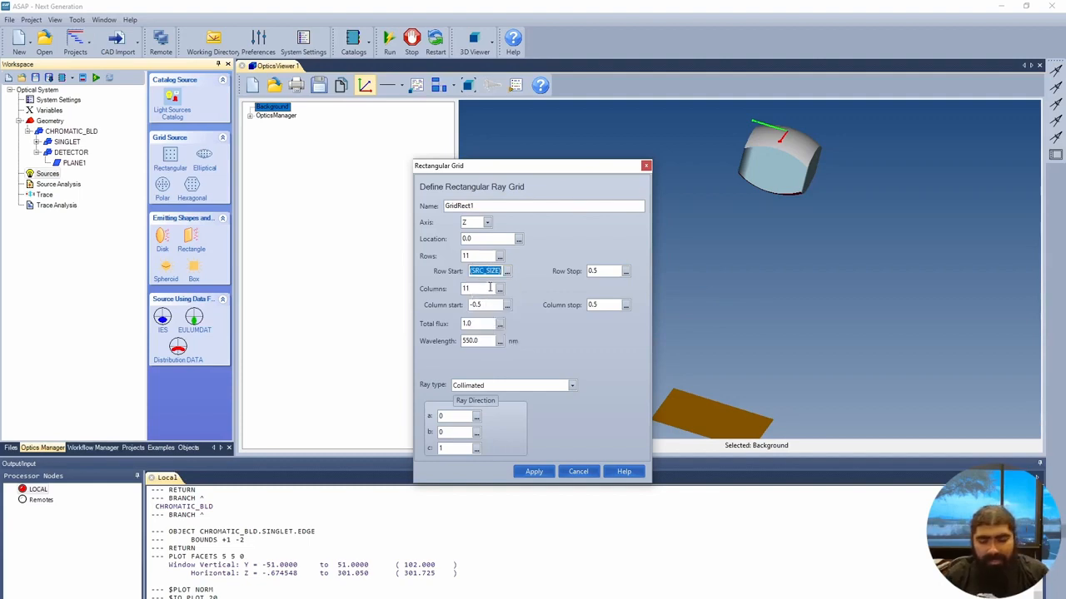
key("Right")
type("/")
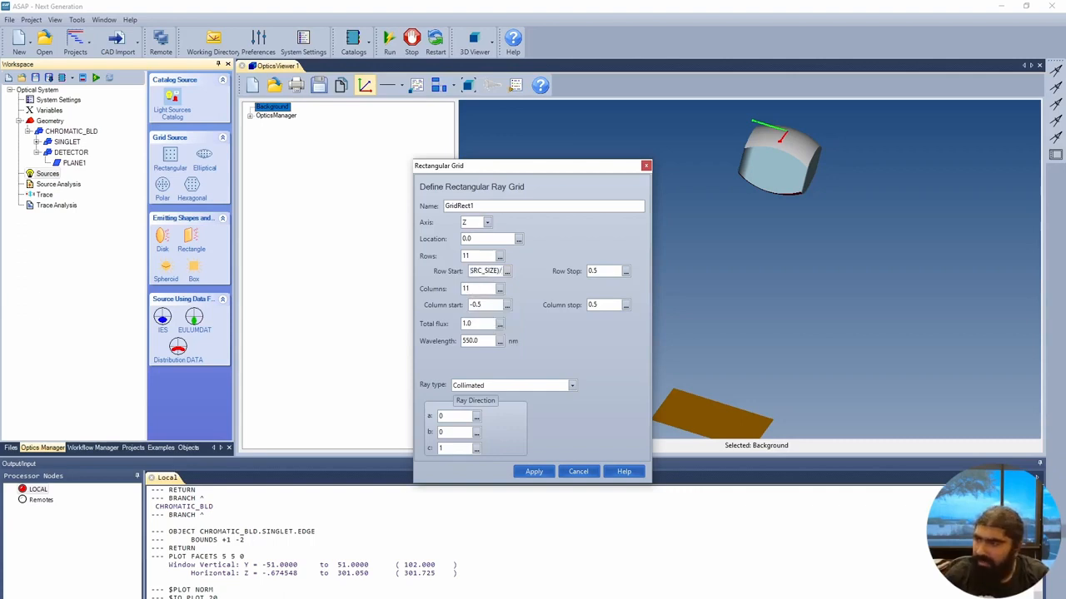
type("2")
Reuse the row start expression to set the ray grid's row stop to -(SRC_SIZE)/2.
double_click(485, 272)
double_click(484, 272)
key("ctrl+c")
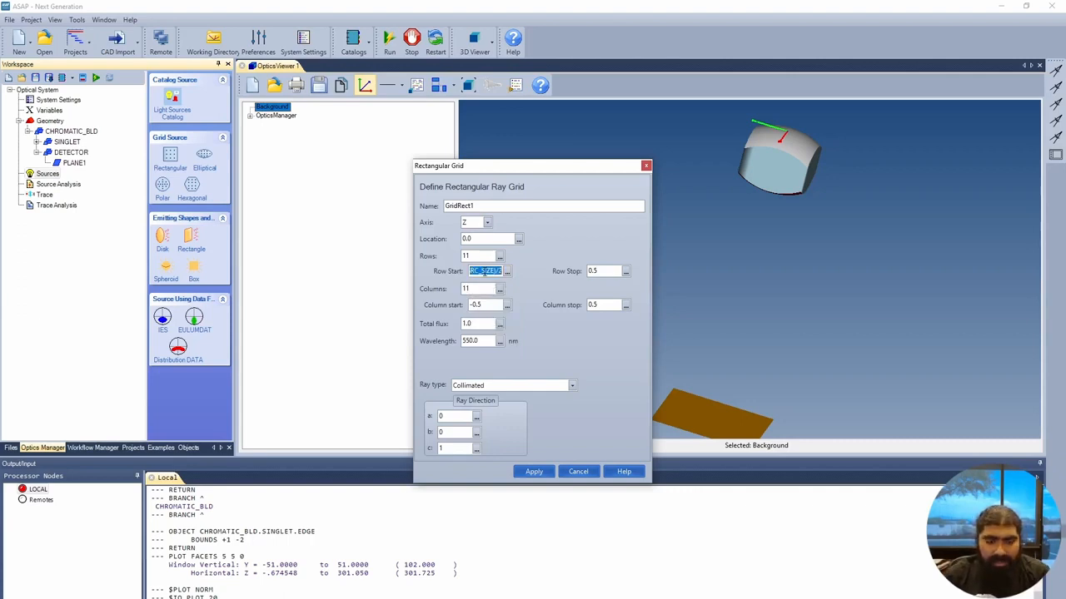
double_click(596, 270)
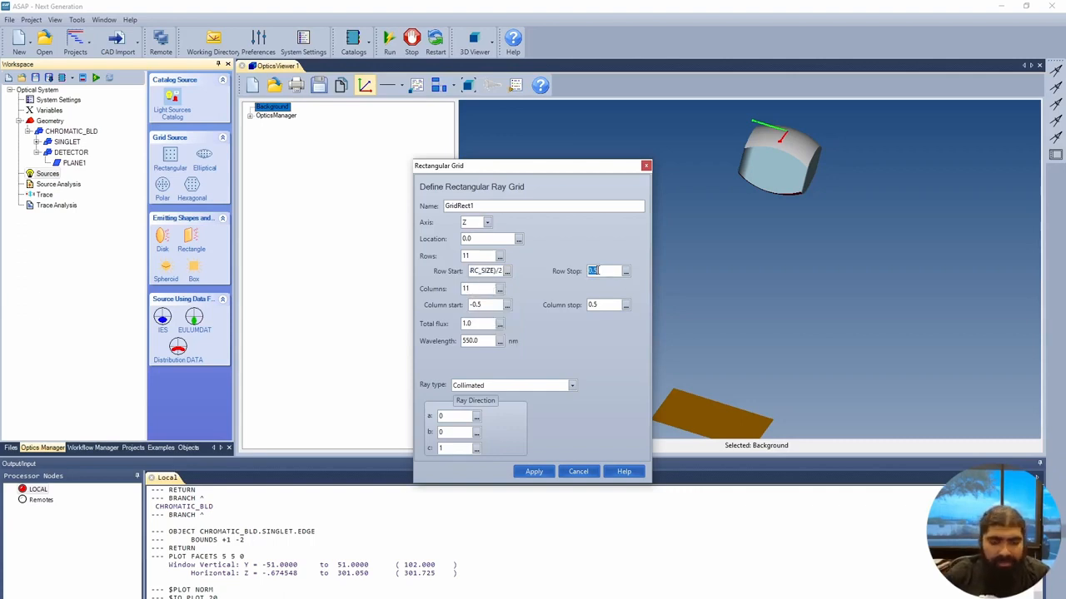
type("-(SRC_SIZE)/2")
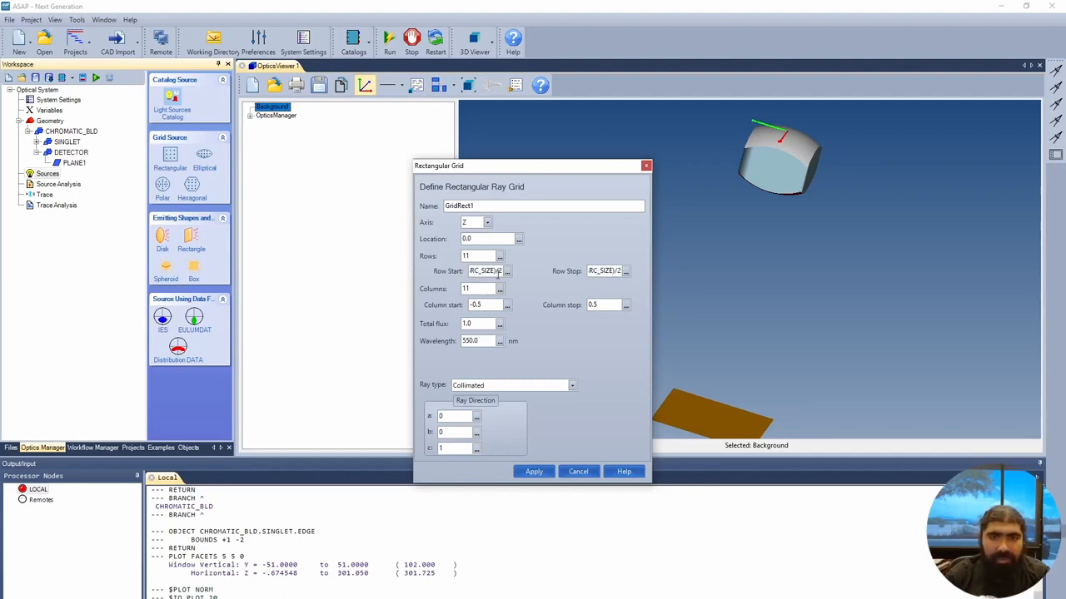
Reuse the (SRC_SIZE)/2 expression for the ray grid's column start and column stop.
double_click(487, 304)
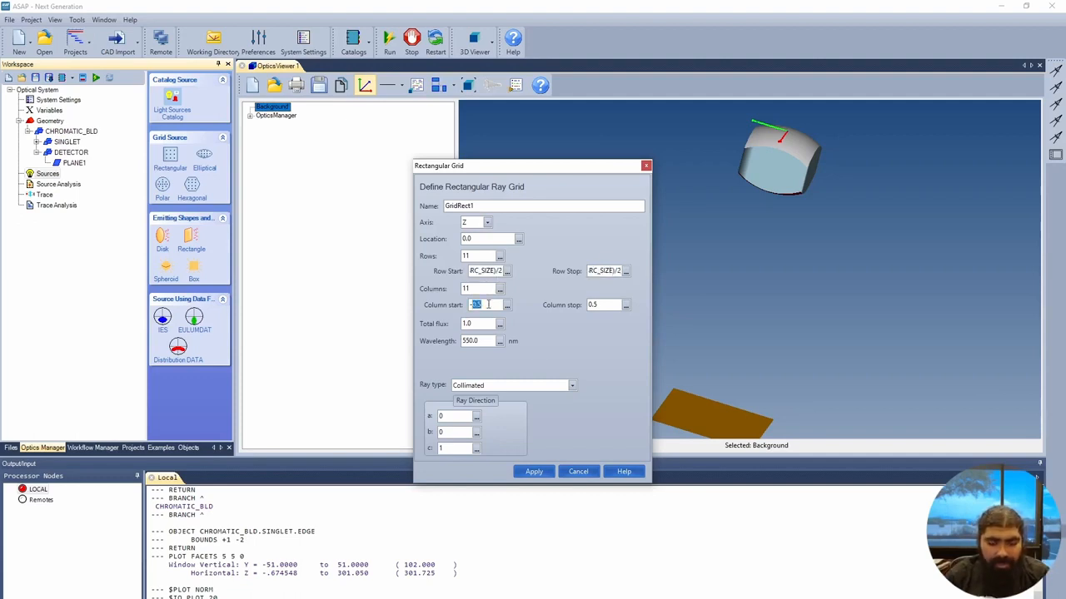
key("ctrl+v")
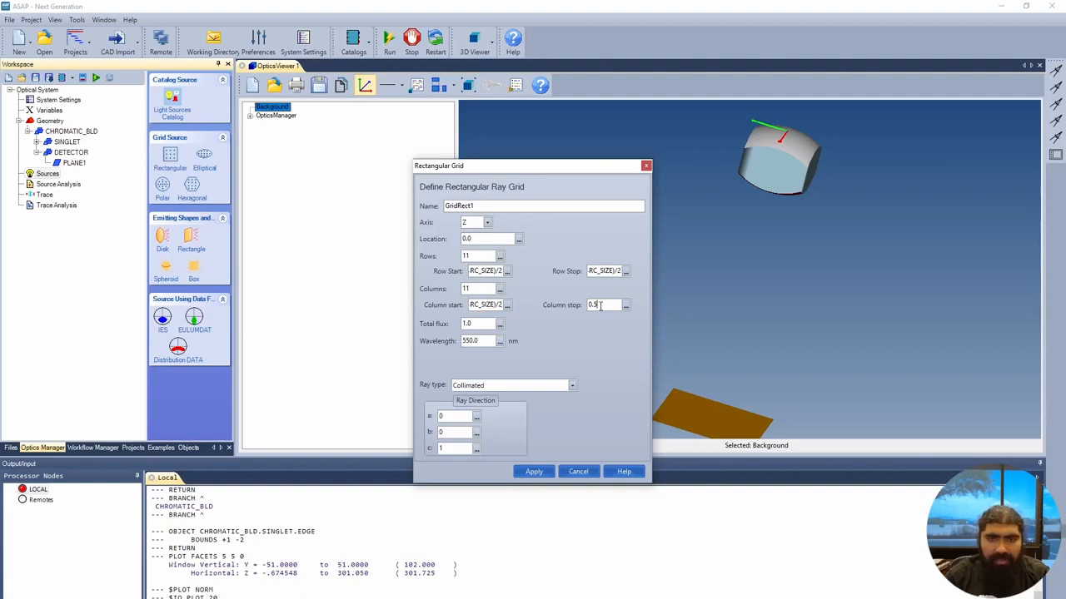
double_click(594, 305)
key("ctrl+v")
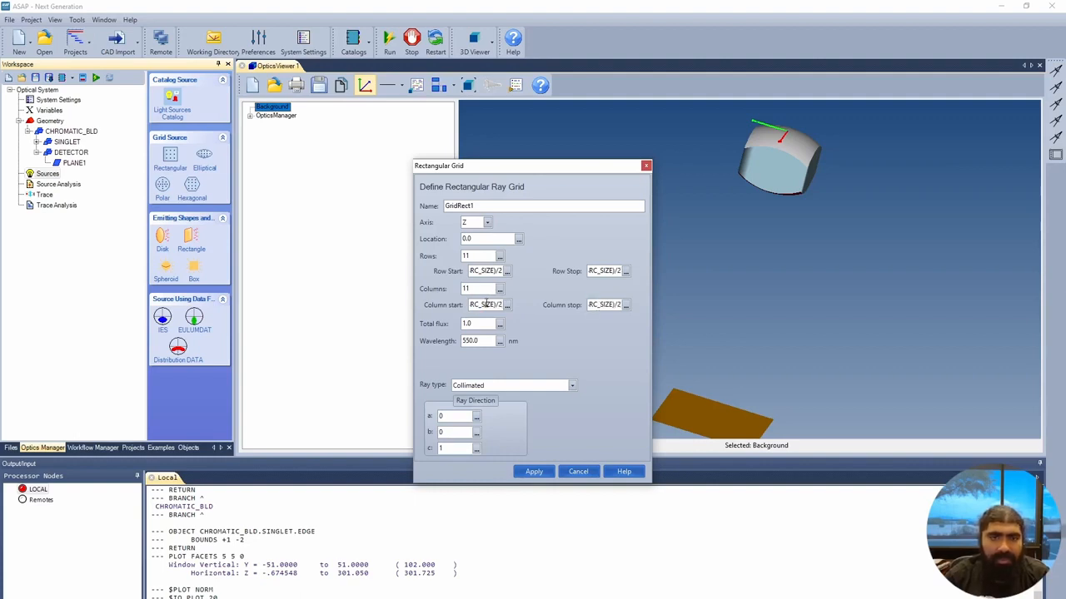
Correct the ray grid's limits so row and column starts are -(SRC_SIZE)/2 and both stops are (SRC_SIZE)/2.
double_click(488, 271)
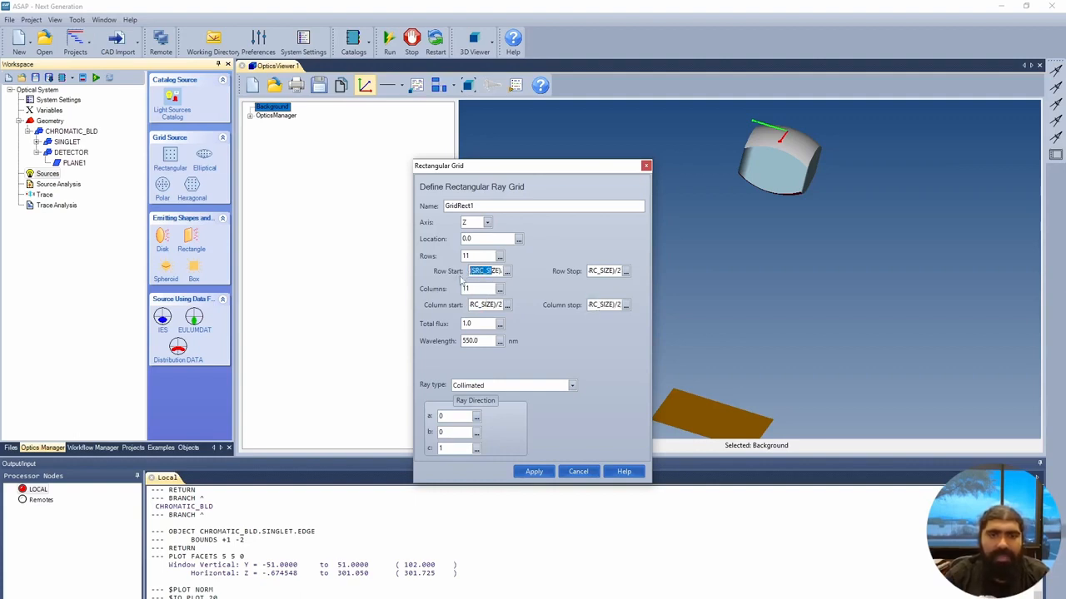
key("Left")
type("-")
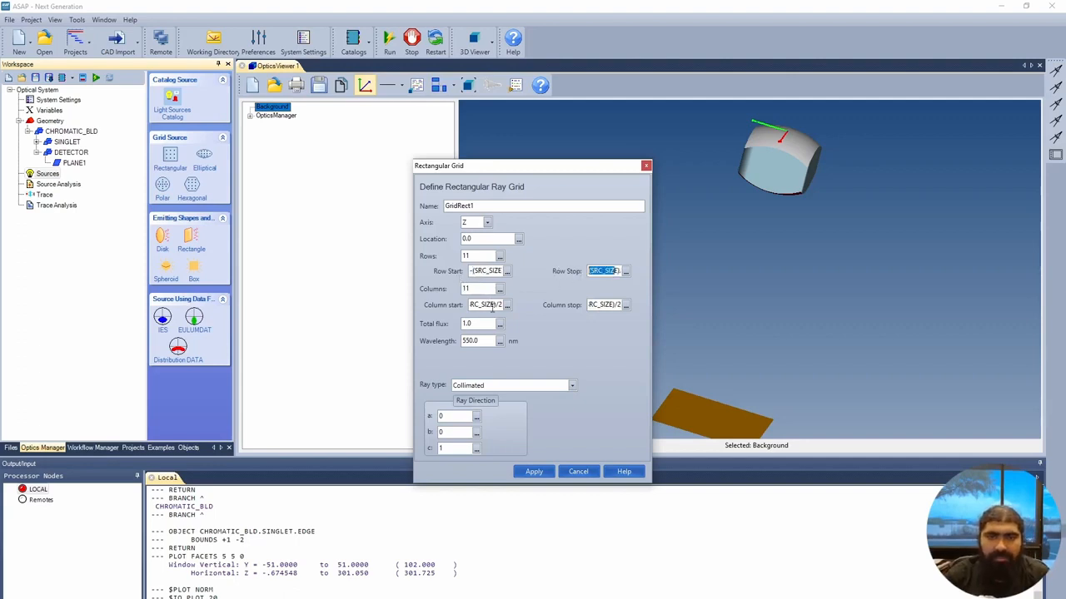
key("Tab")
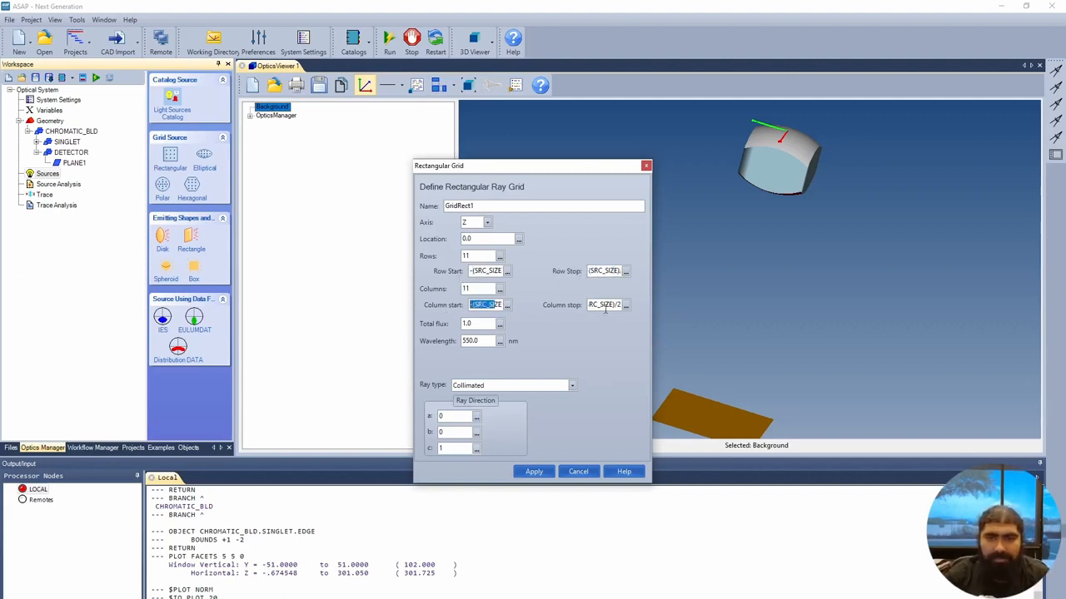
left_click_drag(606, 305, 540, 305)
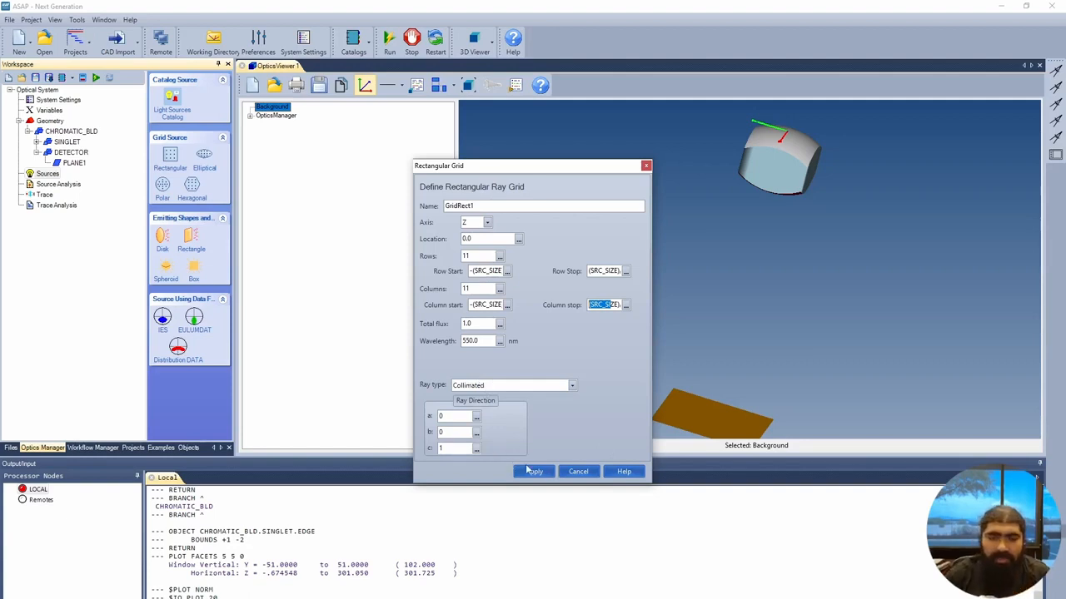
Keep the ray type as Collimated and create the rectangular grid source.
left_click(572, 385)
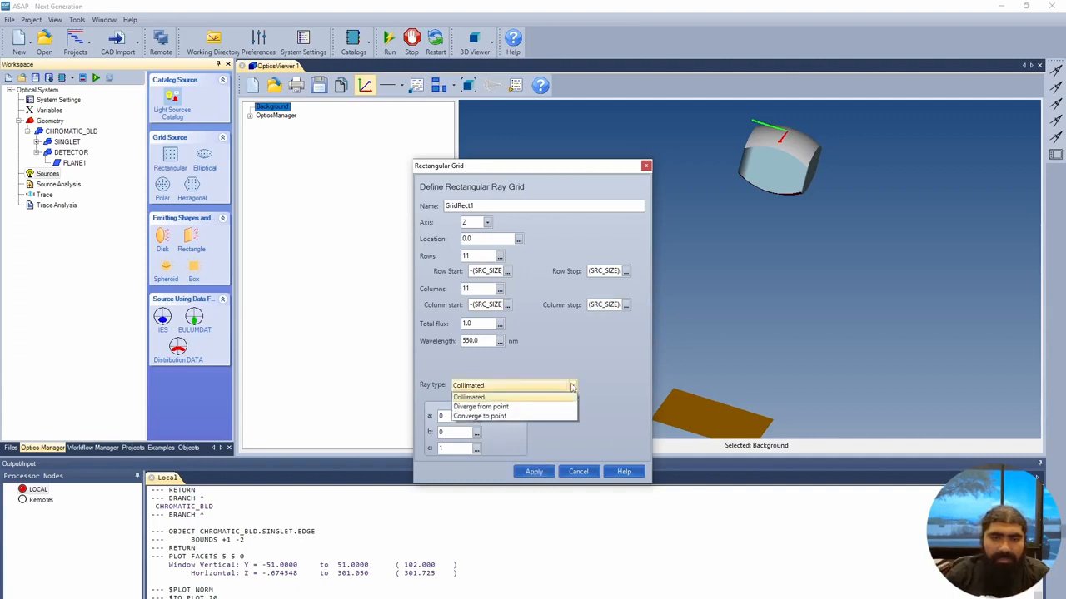
left_click(506, 406)
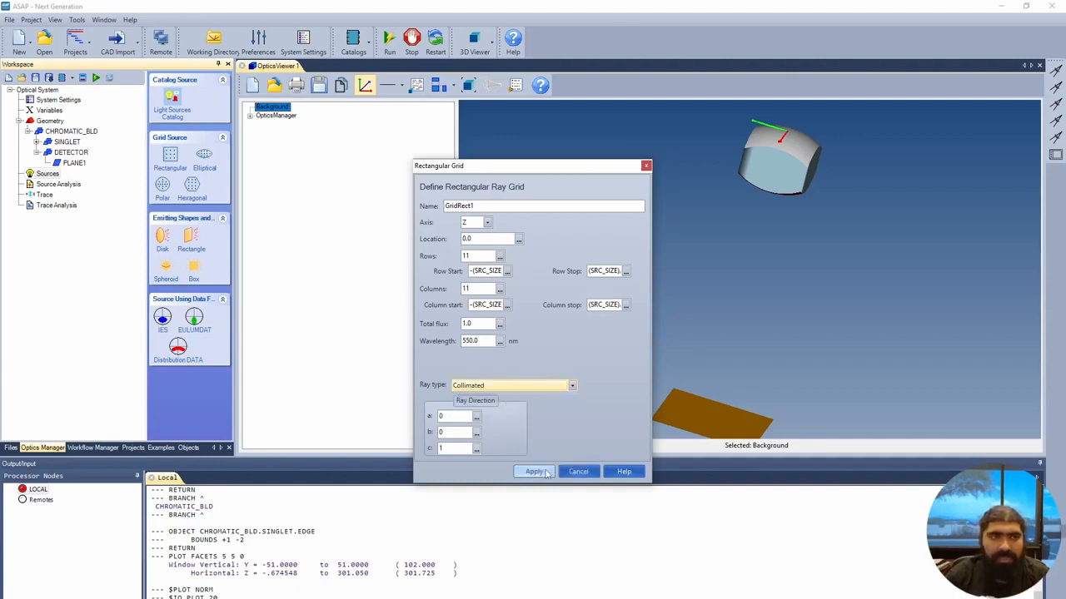
left_click(534, 471)
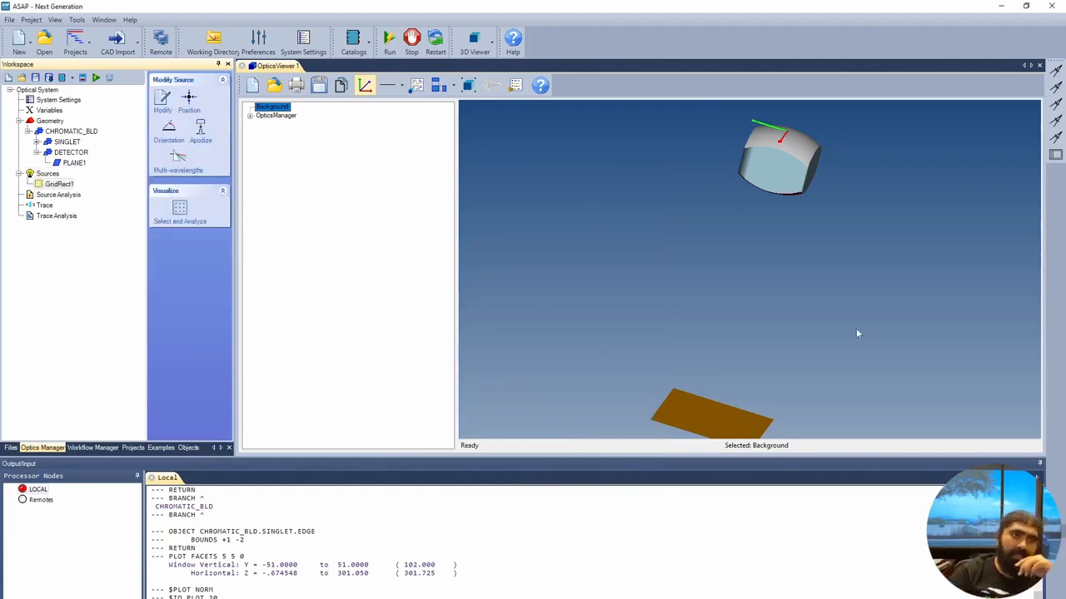
Reopen the rectangular grid source's definition, review its wavelength setting and close it.
right_click(62, 185)
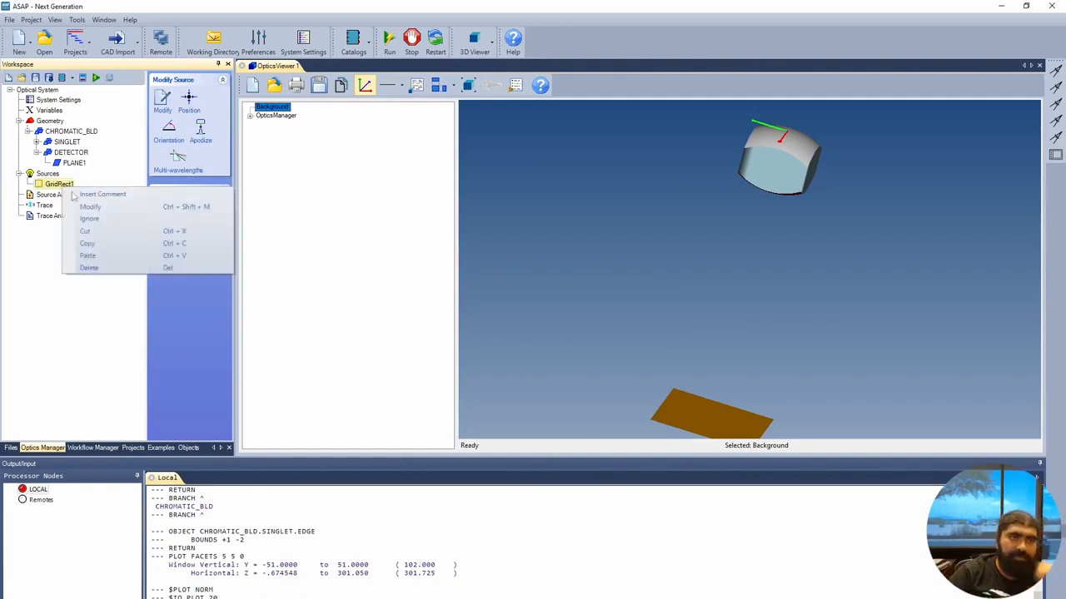
left_click(92, 206)
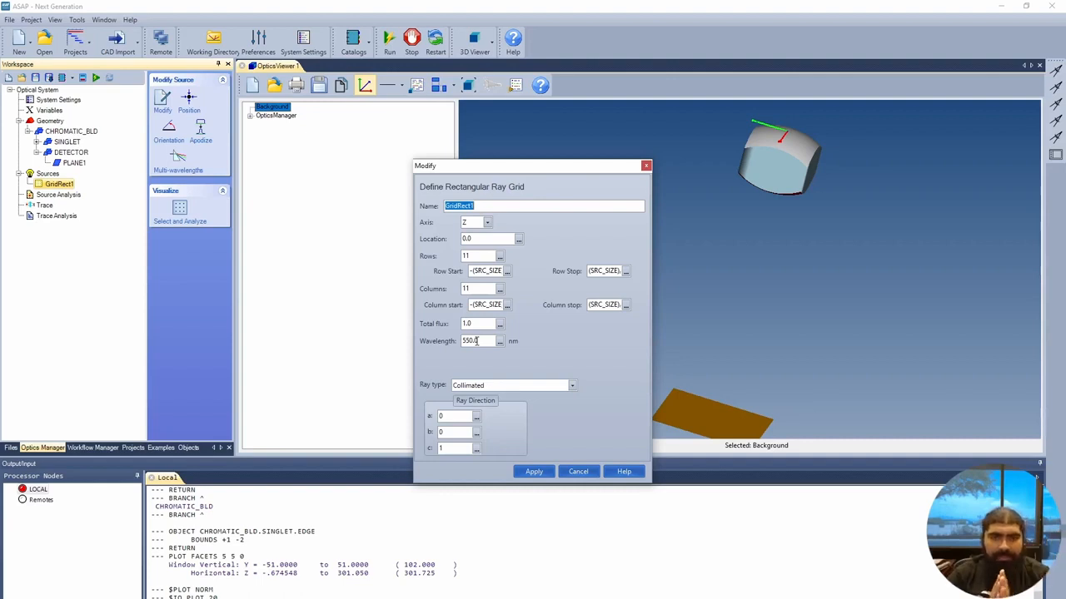
left_click(533, 471)
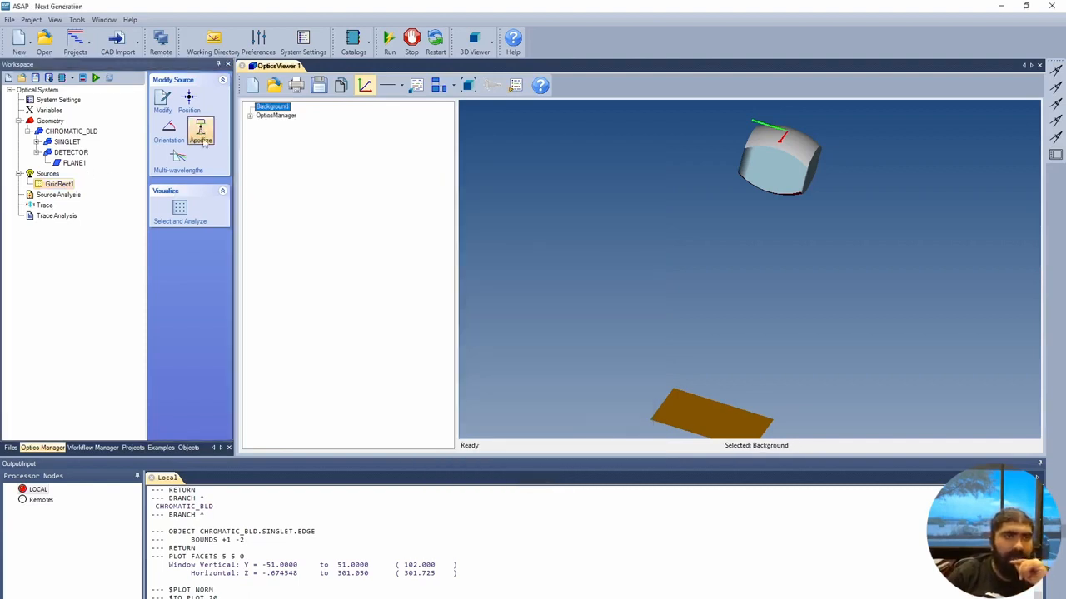
Assign multiple wavelengths to the grid source using CIE standard illuminant D65 with 21 wavelengths.
left_click(177, 160)
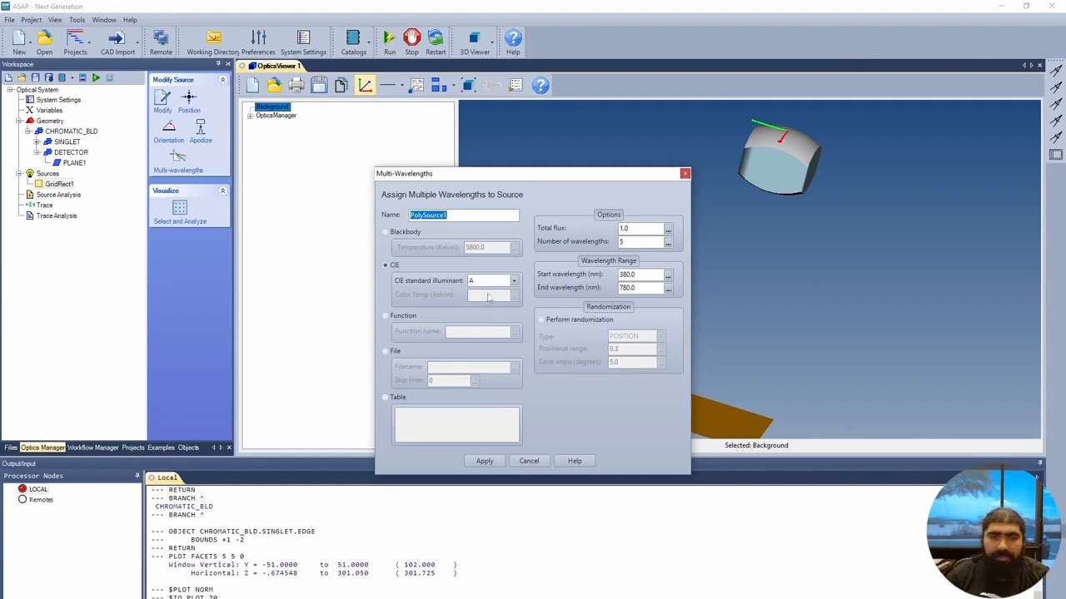
left_click(513, 282)
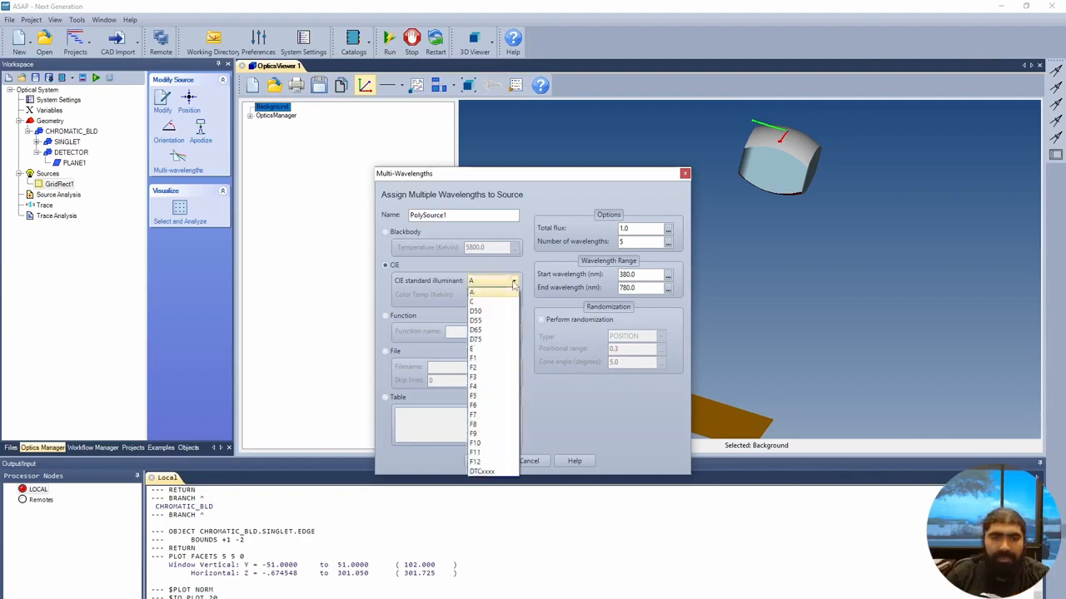
left_click(495, 330)
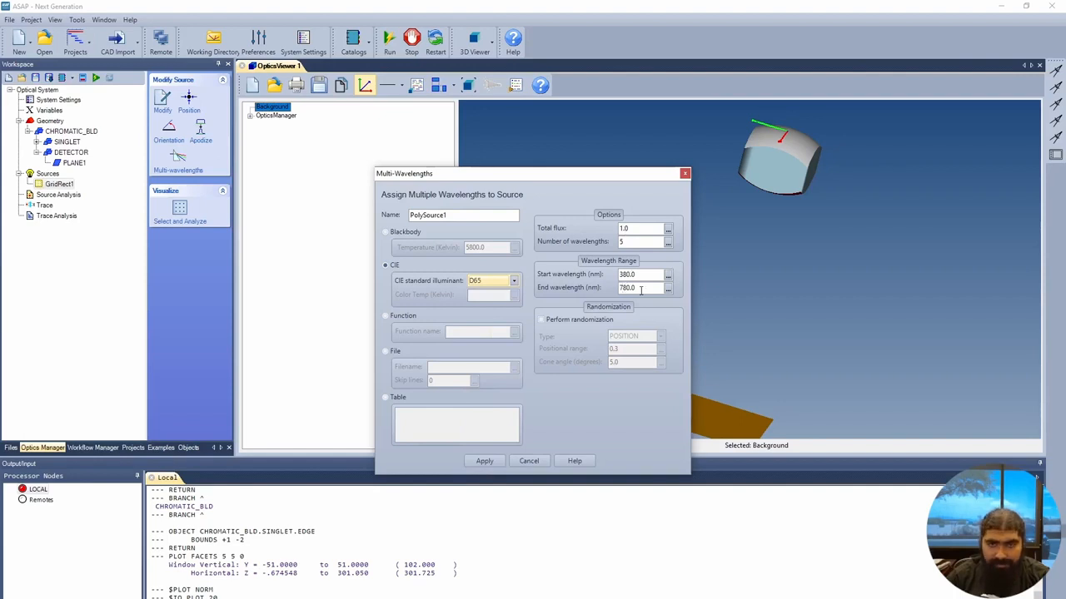
double_click(632, 227)
left_click(629, 242)
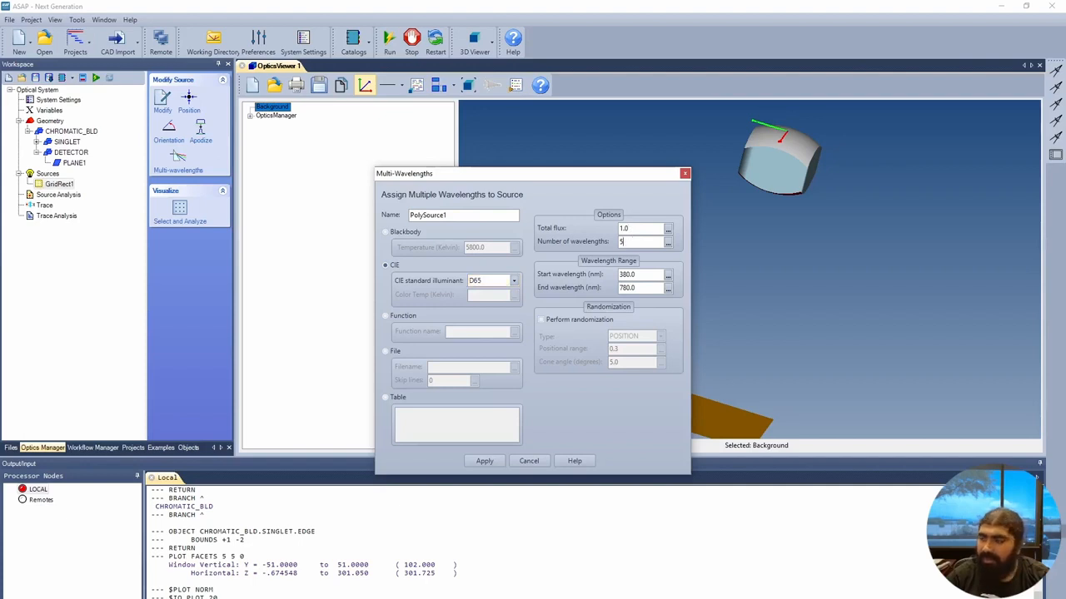
left_click_drag(632, 242, 585, 241)
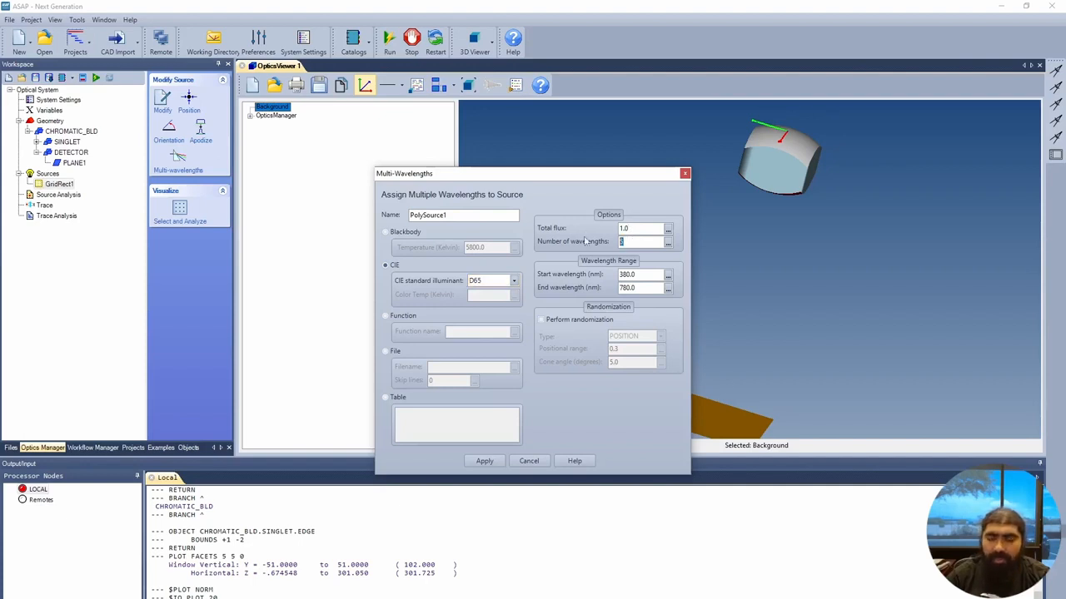
type("21")
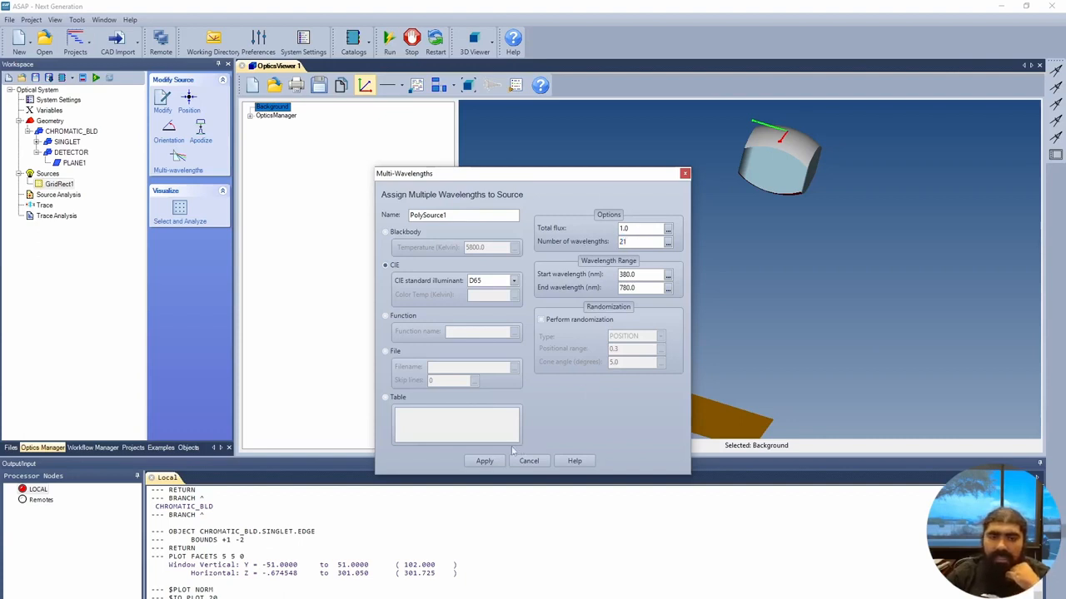
left_click(486, 462)
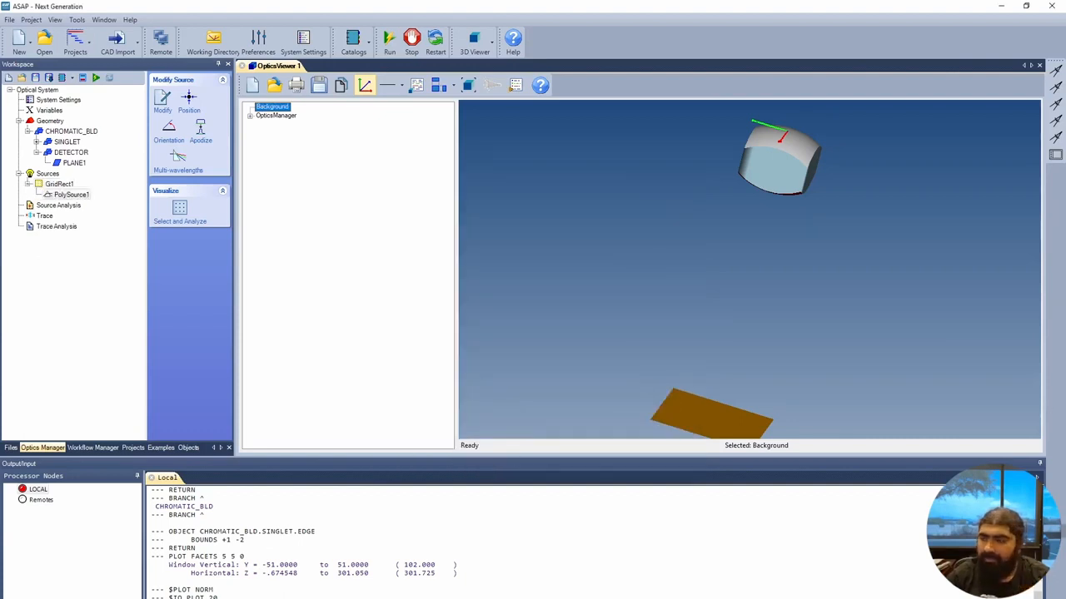
Insert a trace that plots all rays together with the geometry as facets displayed in the 3D viewer.
left_click(70, 209)
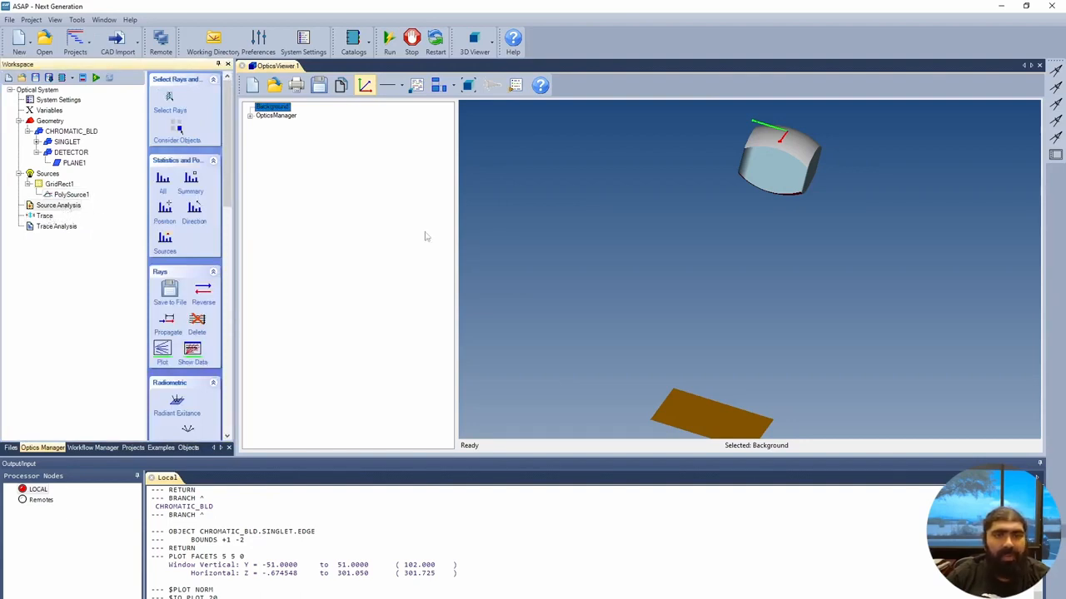
left_click(46, 218)
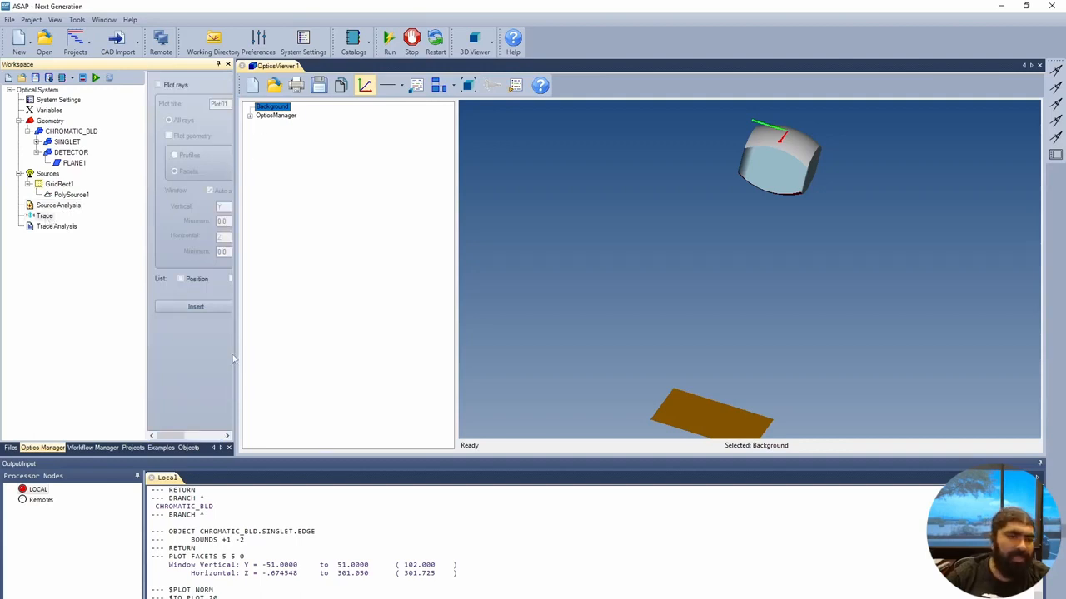
left_click_drag(236, 358, 307, 366)
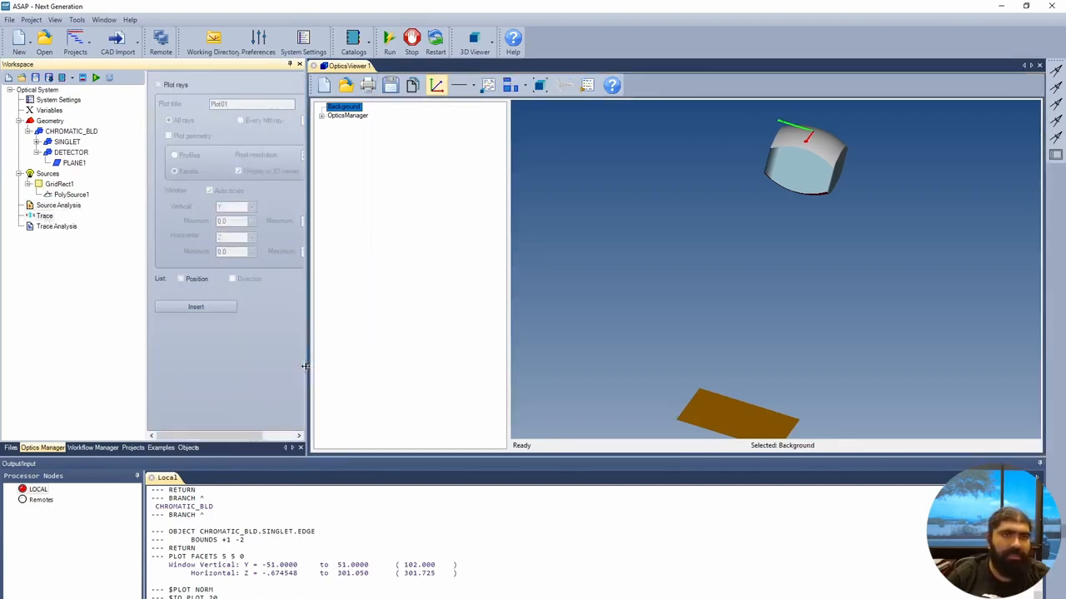
left_click(159, 85)
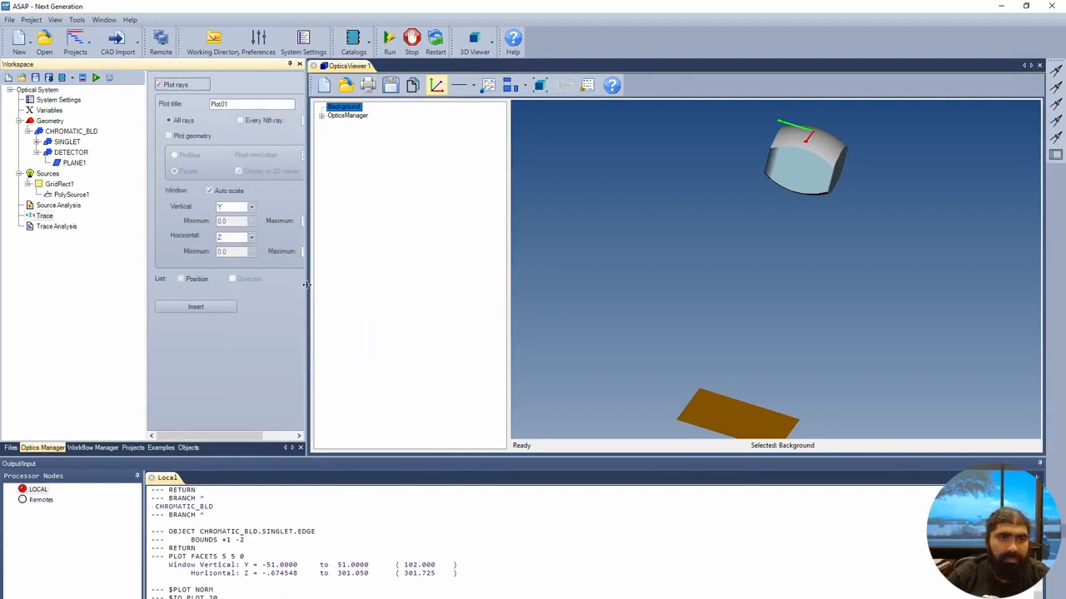
left_click_drag(307, 287, 341, 284)
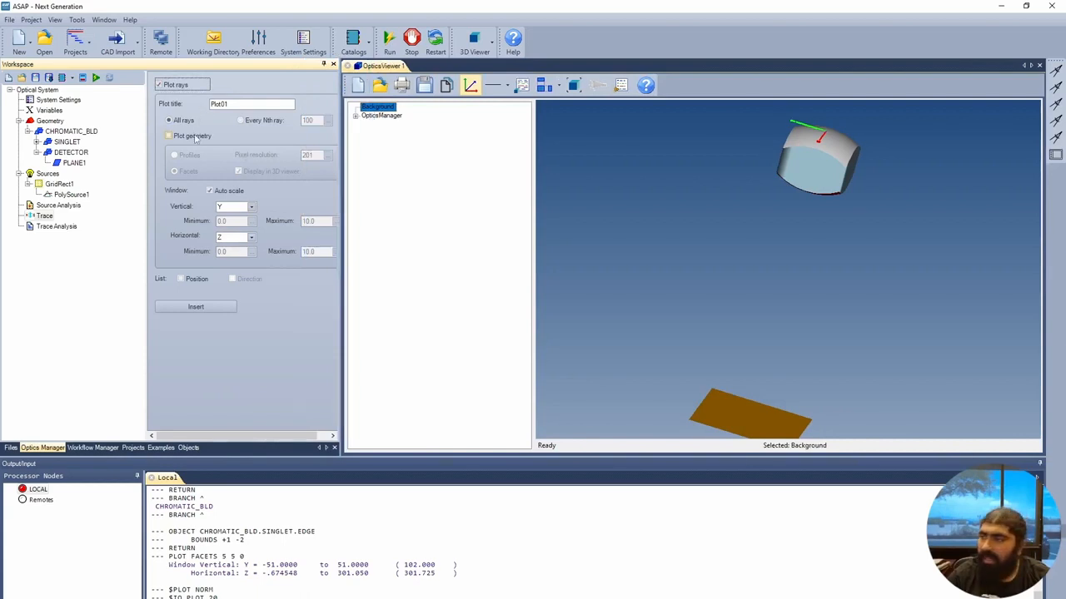
left_click(193, 136)
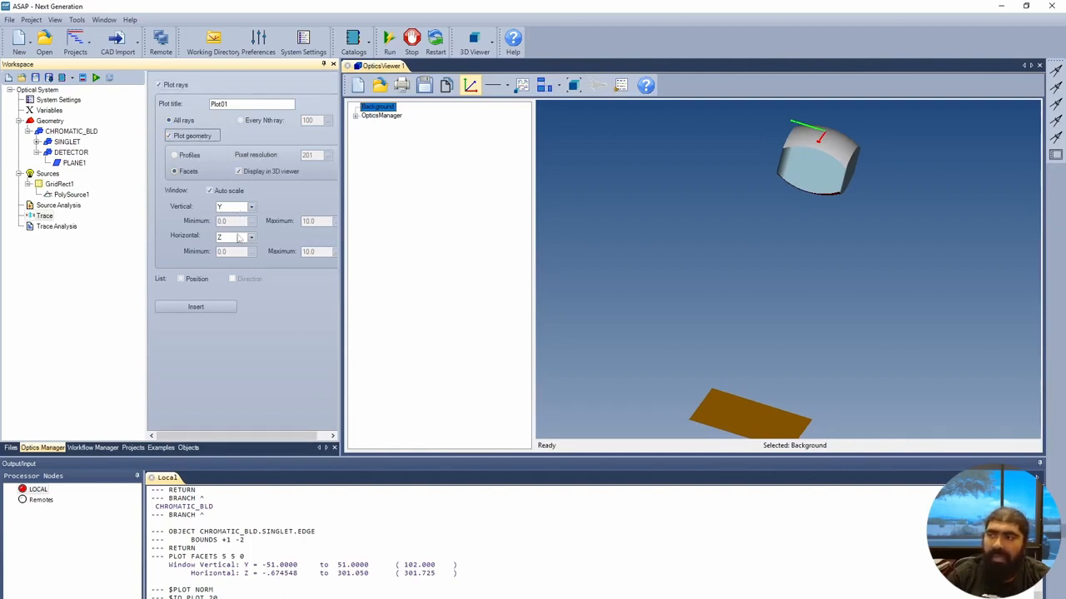
left_click(218, 308)
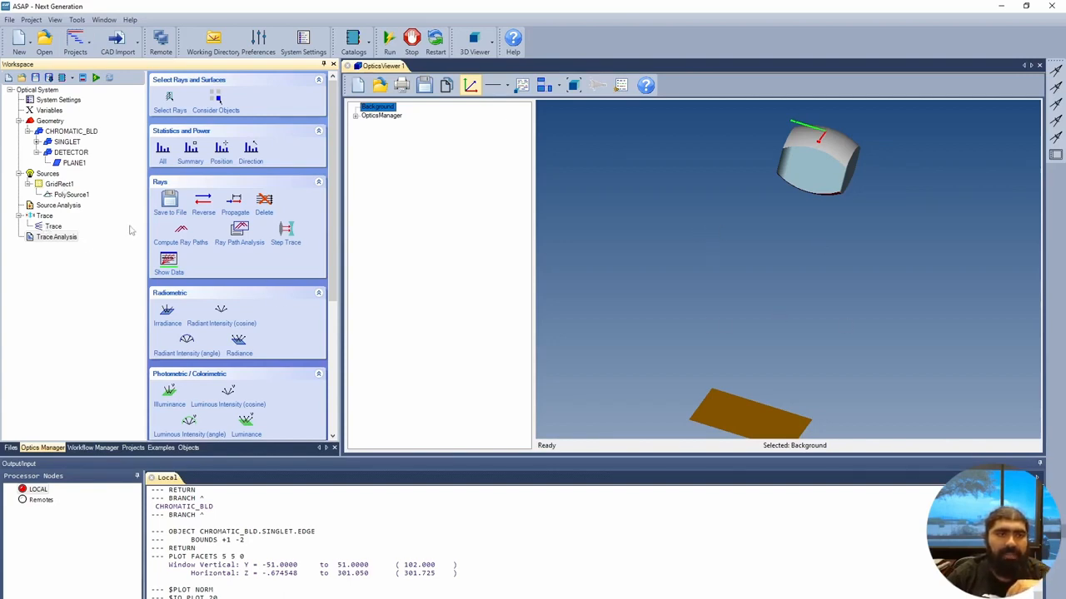
Run the optical system and examine the traced rays between lens and detector in the 3D view and the 2D plot.
left_click(96, 77)
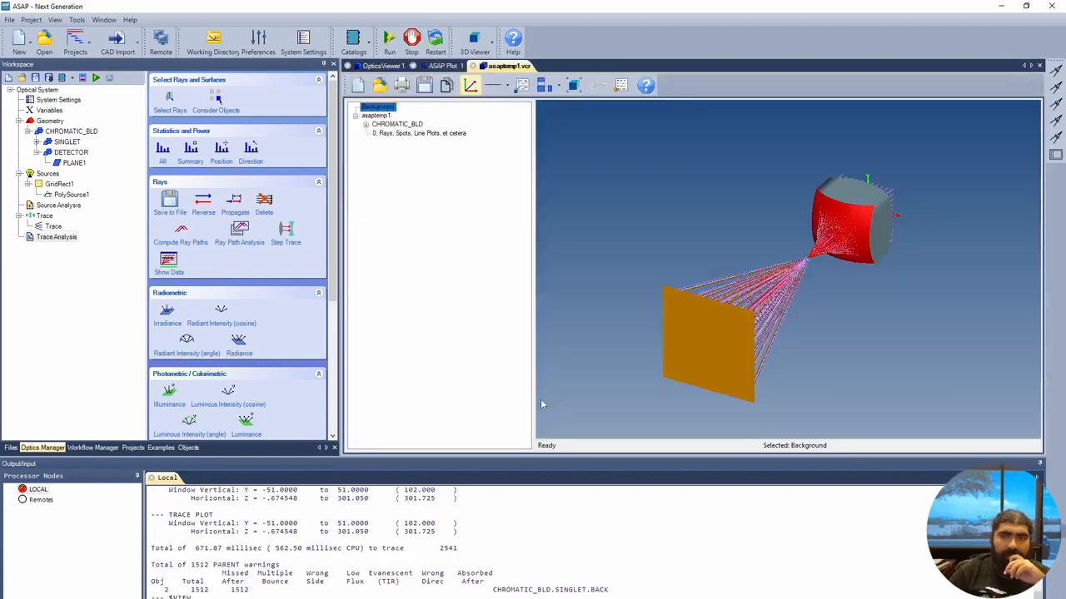
left_click_drag(541, 402, 905, 308)
scroll(908, 301, "up", 6)
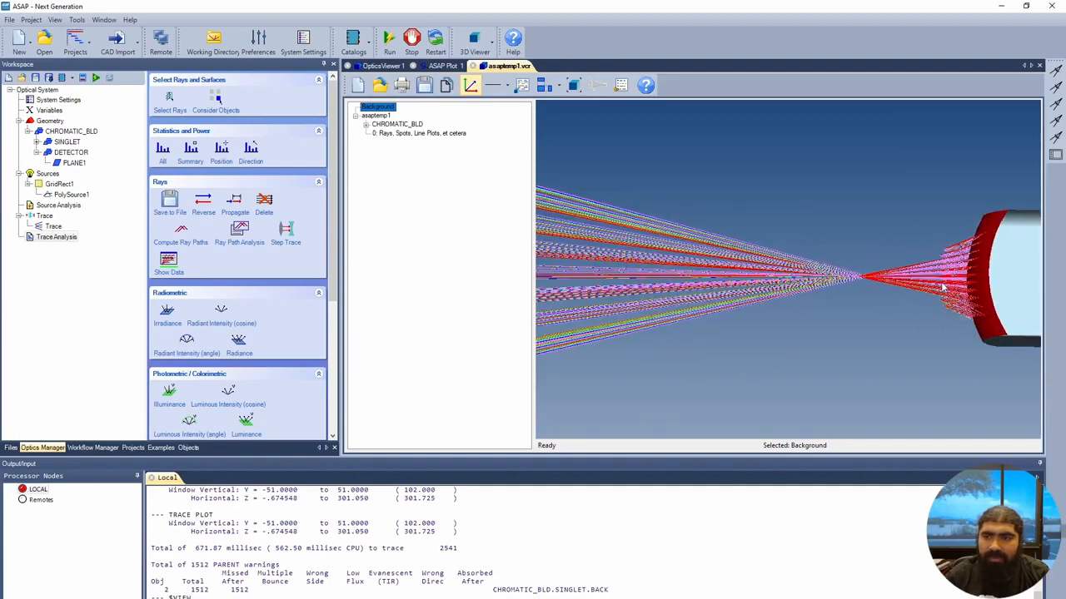
scroll(947, 290, "down", 5)
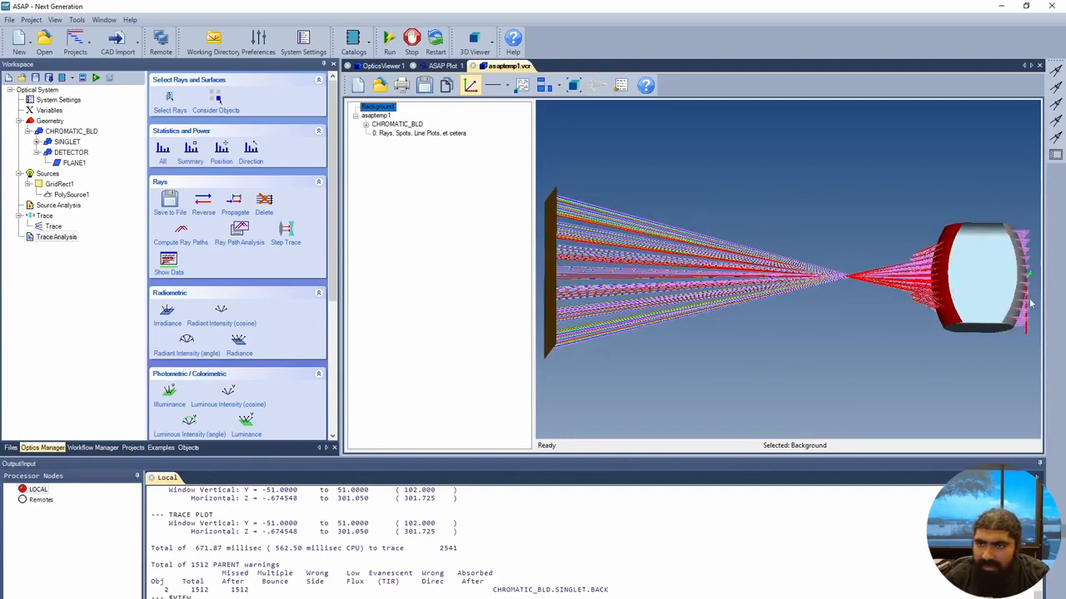
mouse_move(1023, 316)
left_mouse_down()
mouse_move(954, 340)
mouse_move(974, 406)
mouse_move(916, 333)
mouse_move(865, 298)
mouse_move(664, 255)
mouse_move(648, 225)
mouse_move(629, 328)
mouse_move(603, 291)
mouse_move(627, 212)
left_mouse_up()
scroll(647, 224, "up", 5)
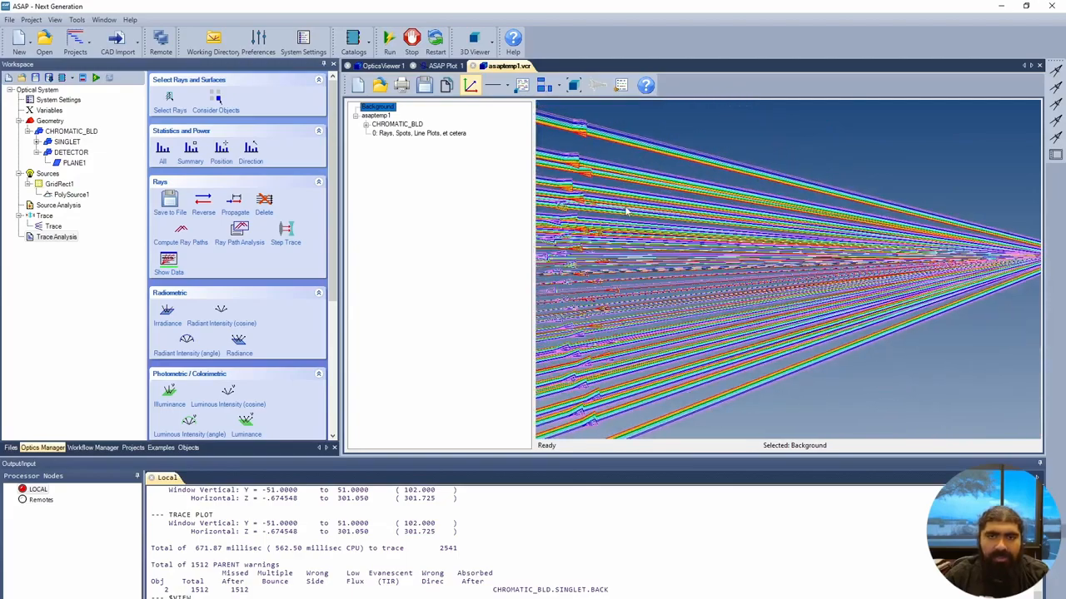
scroll(626, 212, "down", 5)
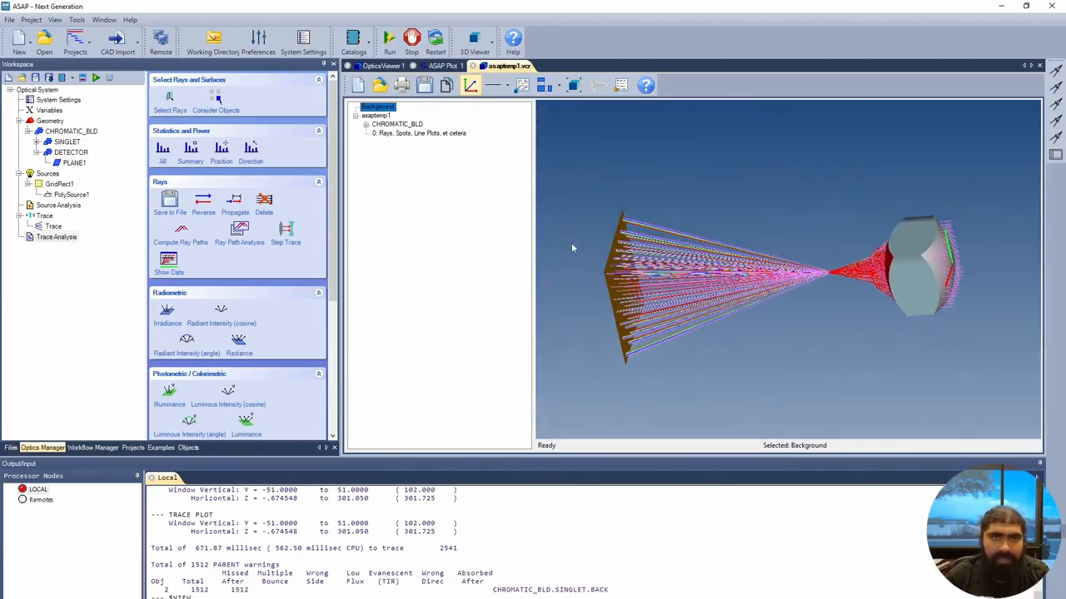
left_click(441, 65)
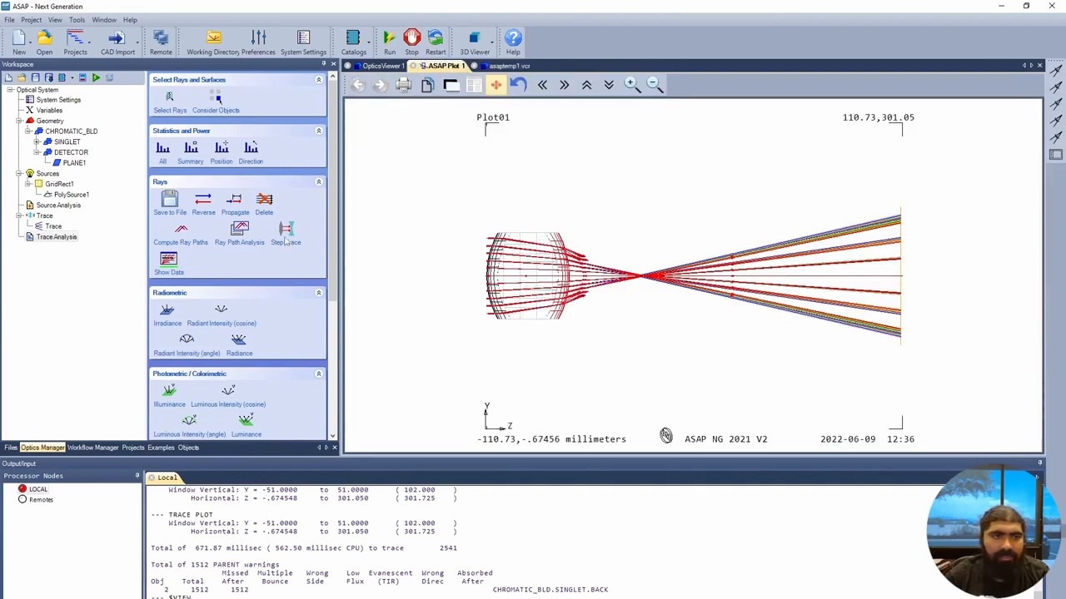
Restrict the trace analysis to the detector plane by considering only CHROMATIC_BLD.DETECTOR.PLANE1 and excluding the singlet's front, back and edge.
left_click(59, 241)
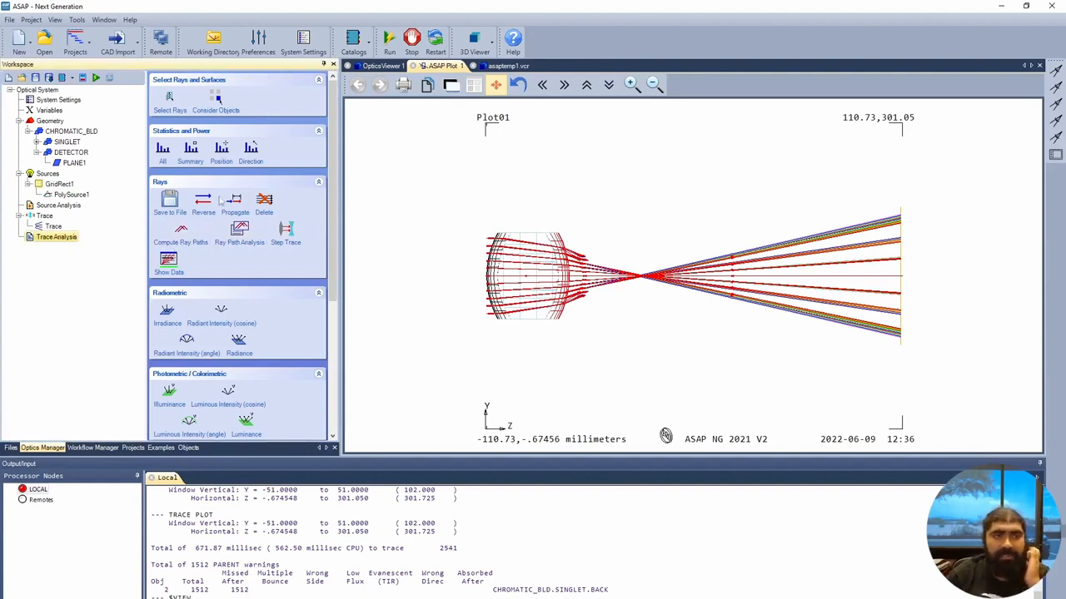
left_click(217, 100)
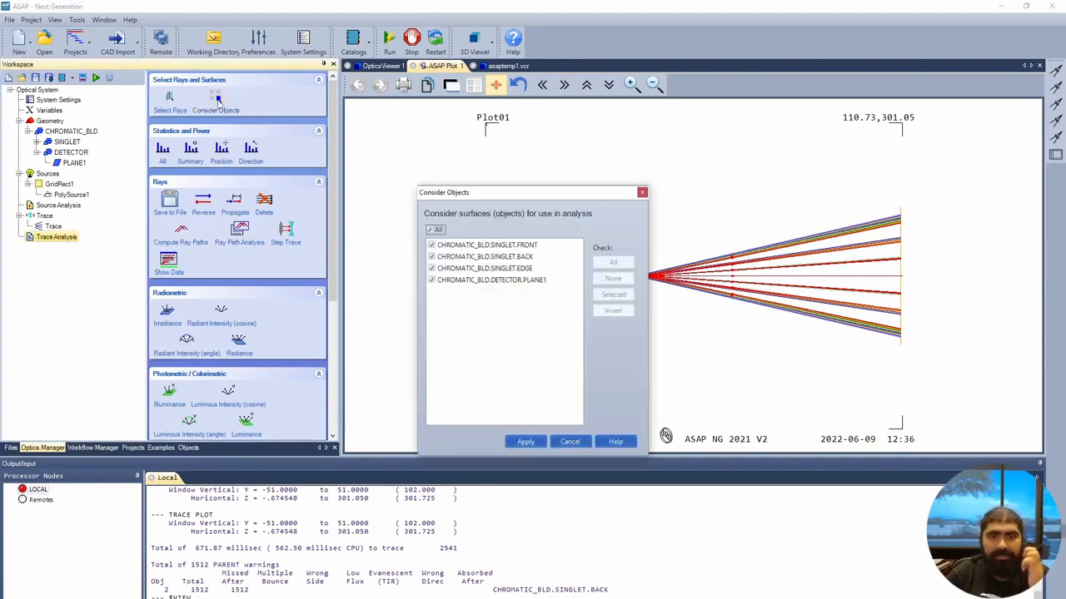
left_click(430, 231)
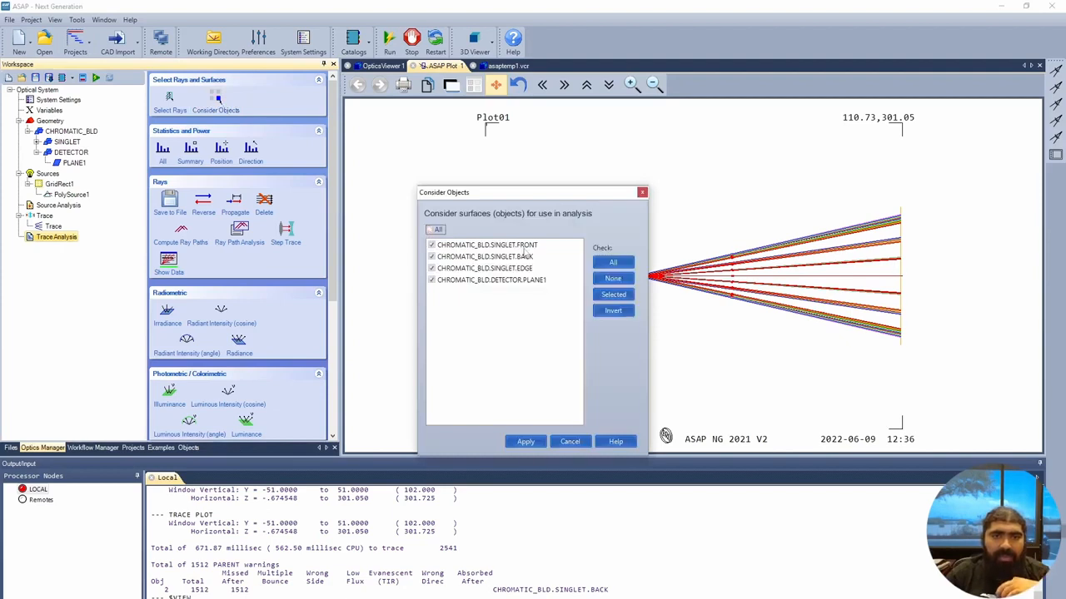
left_click(431, 245)
left_click(432, 257)
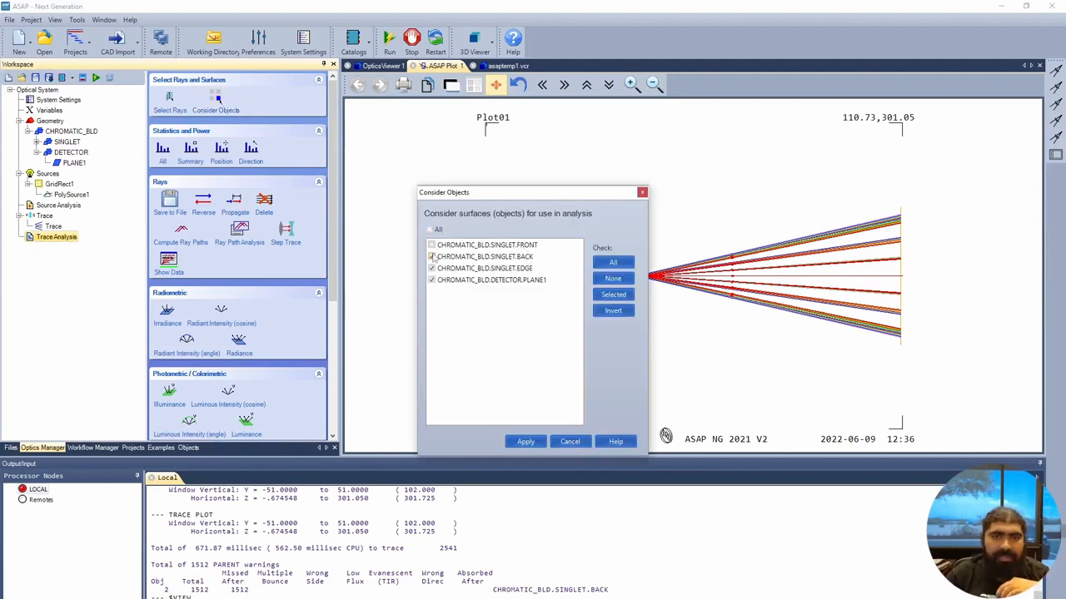
left_click(431, 268)
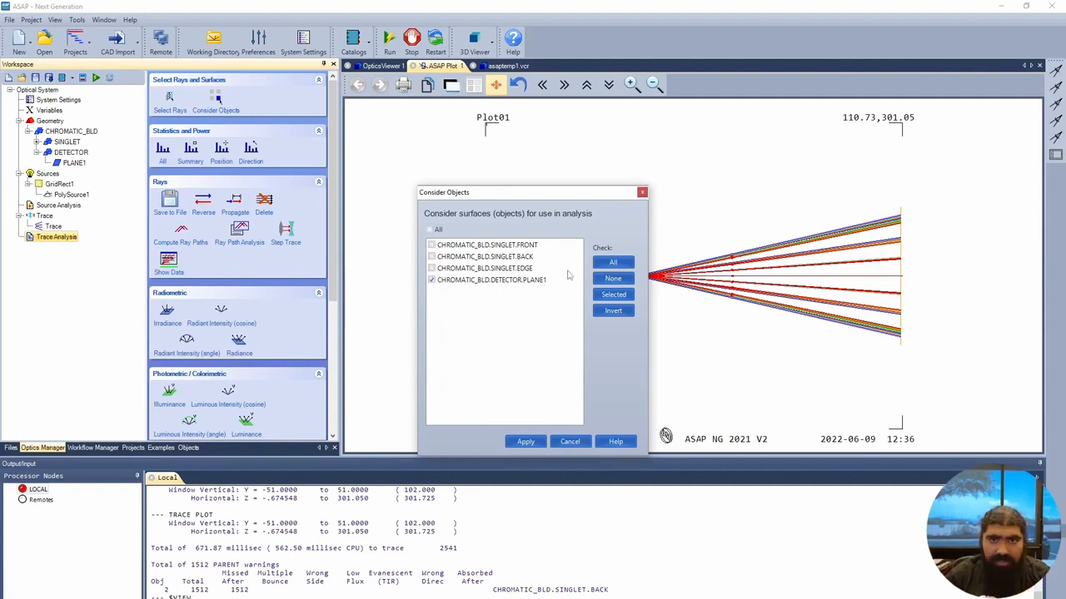
left_click(530, 443)
left_click(530, 442)
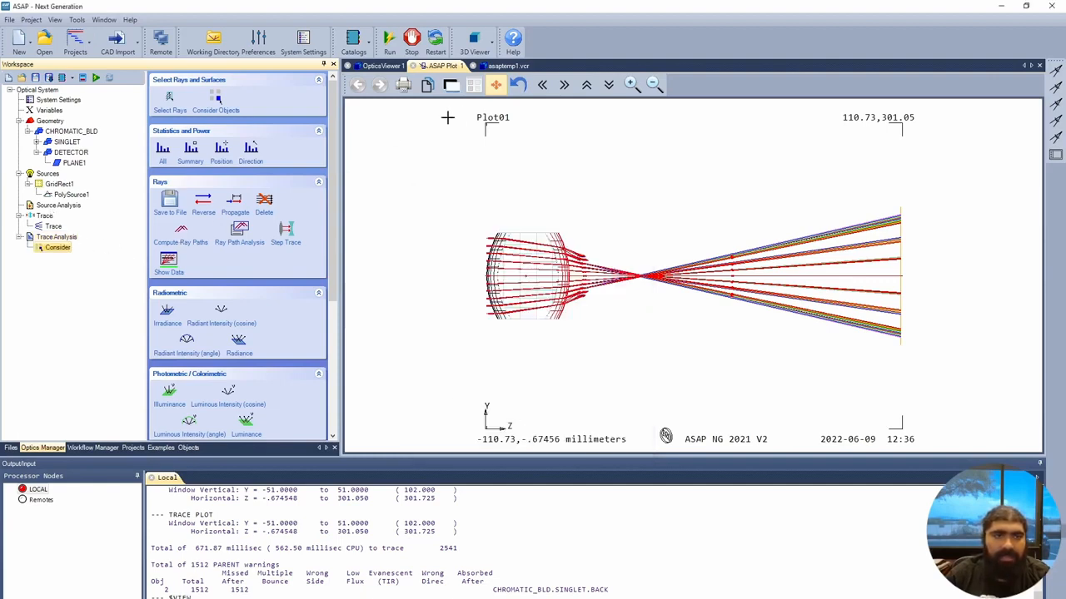
Run the optical system with the detector-only consideration and view the traced rays in the 3D view and 2D plot.
left_click(97, 78)
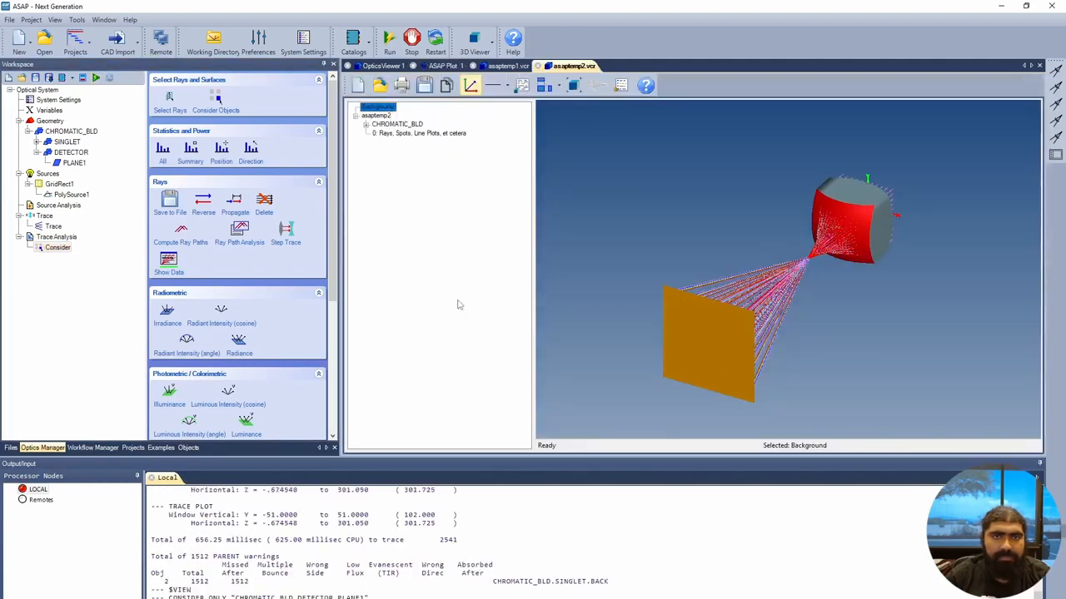
left_click(522, 85)
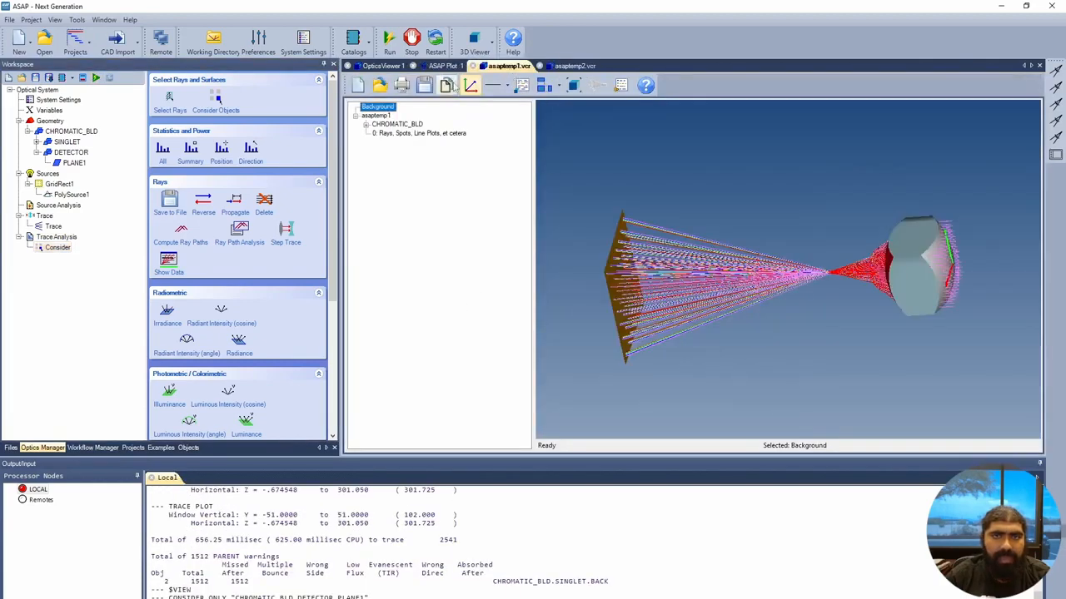
left_click(442, 66)
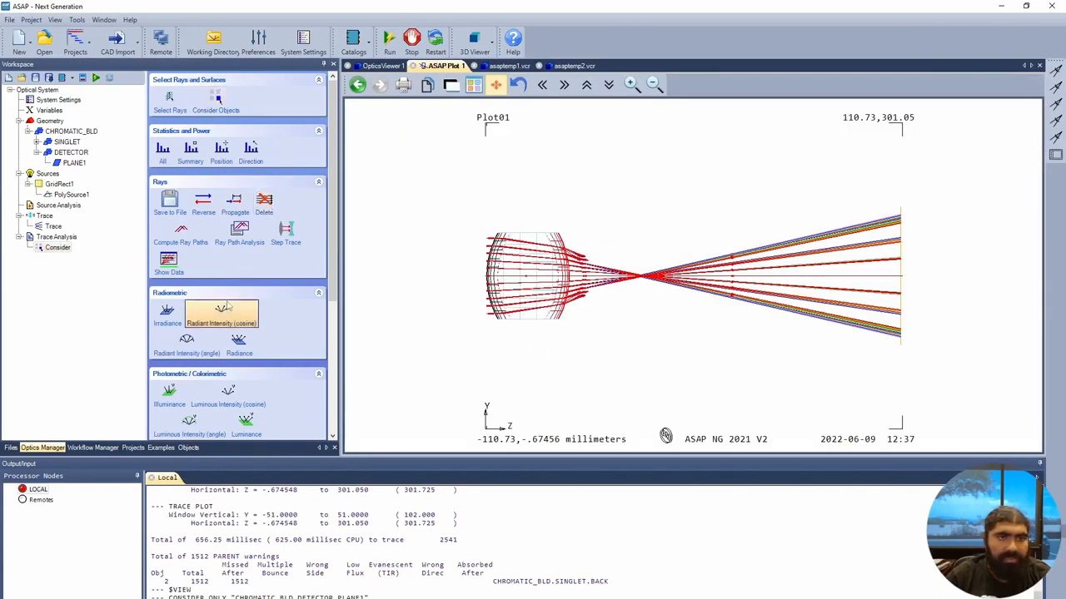
Add an auto-scaled Y versus X irradiance analysis with vertical resolution 51 and a Picture graph, and run the system.
left_click(171, 315)
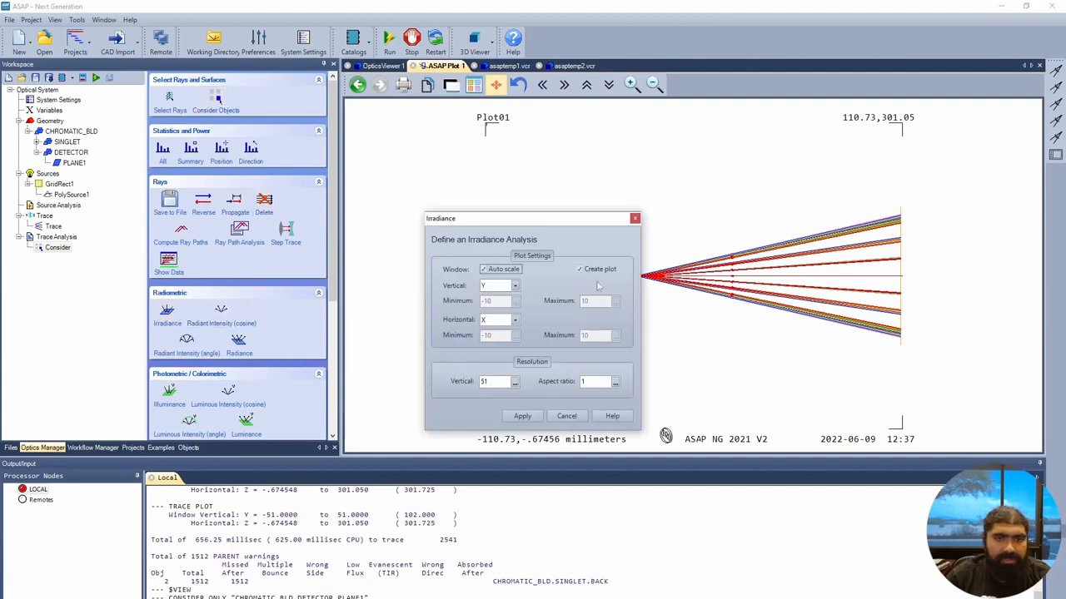
left_click(525, 416)
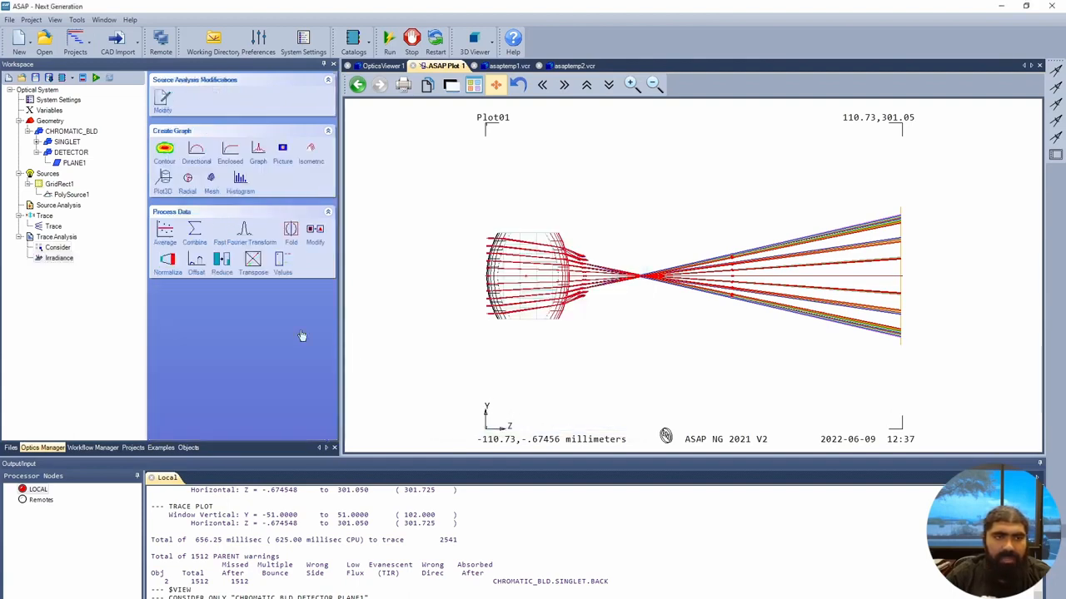
left_click(280, 154)
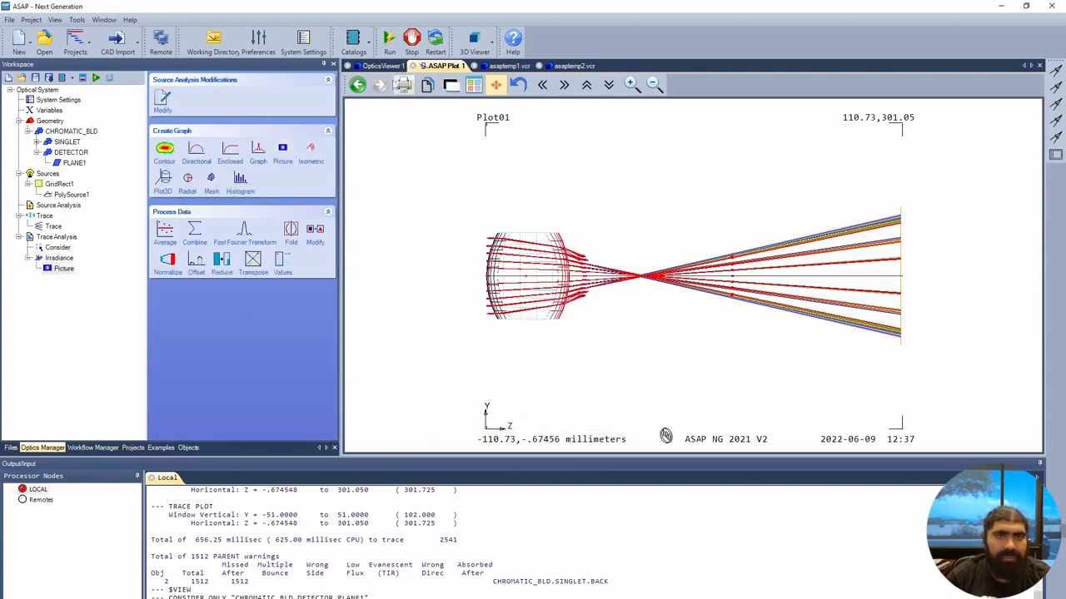
left_click(96, 77)
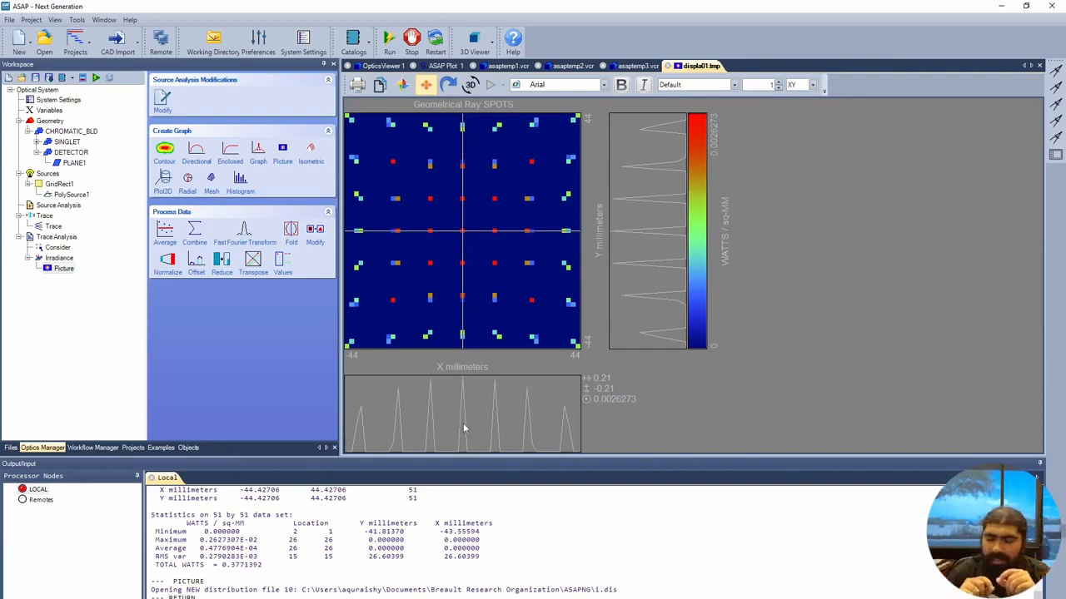
Compare the irradiance picture with the 3D ray views and the 2D plots, and examine the rays around the lens up close.
left_click(638, 66)
mouse_move(748, 267)
left_mouse_down()
mouse_move(737, 309)
mouse_move(671, 366)
left_mouse_up()
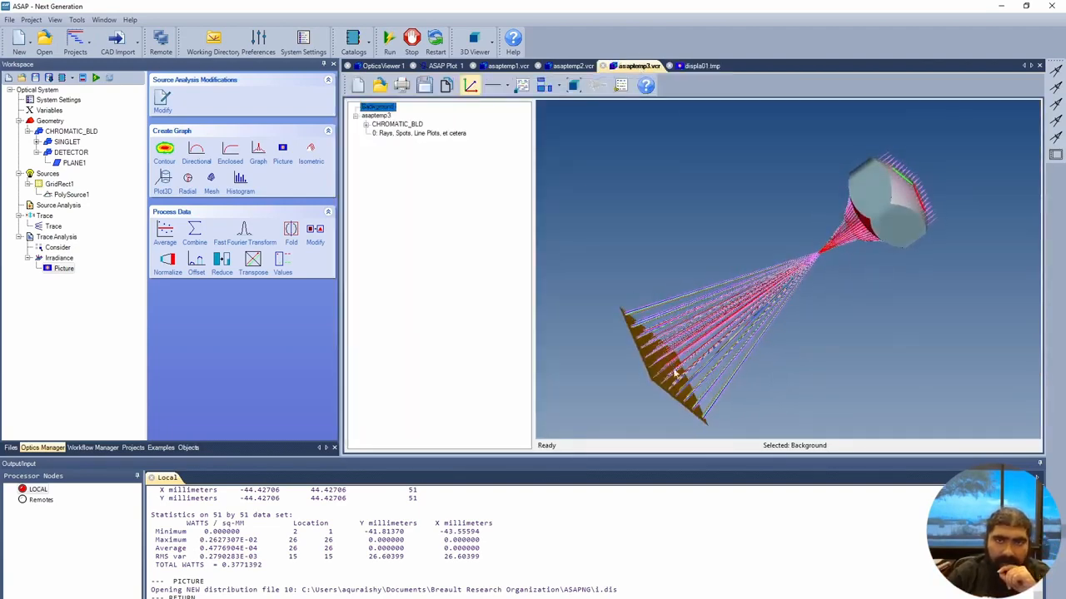
left_click(700, 66)
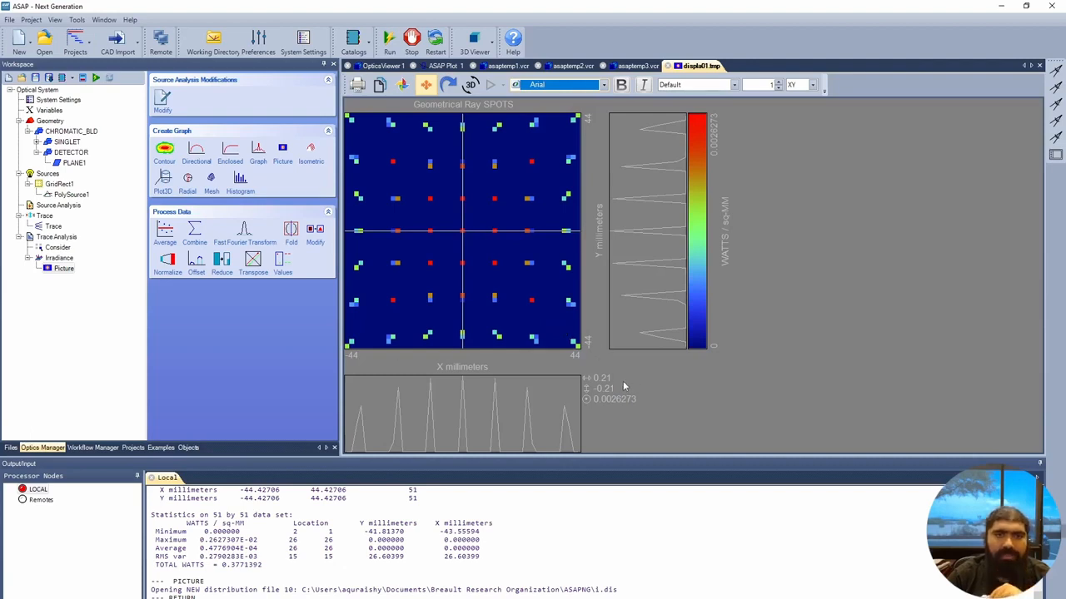
left_click(637, 65)
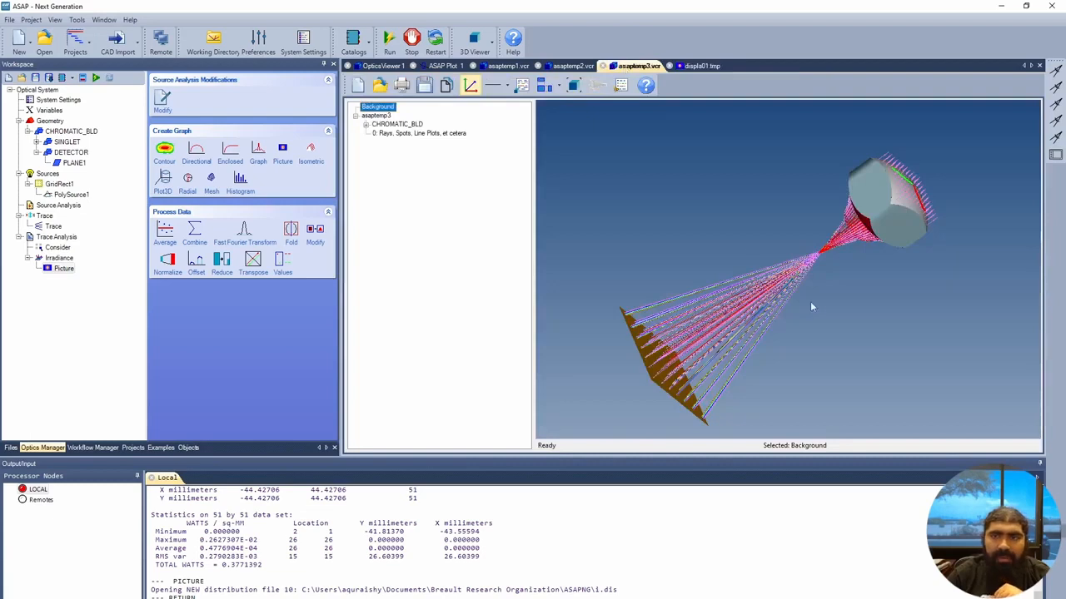
left_click(571, 66)
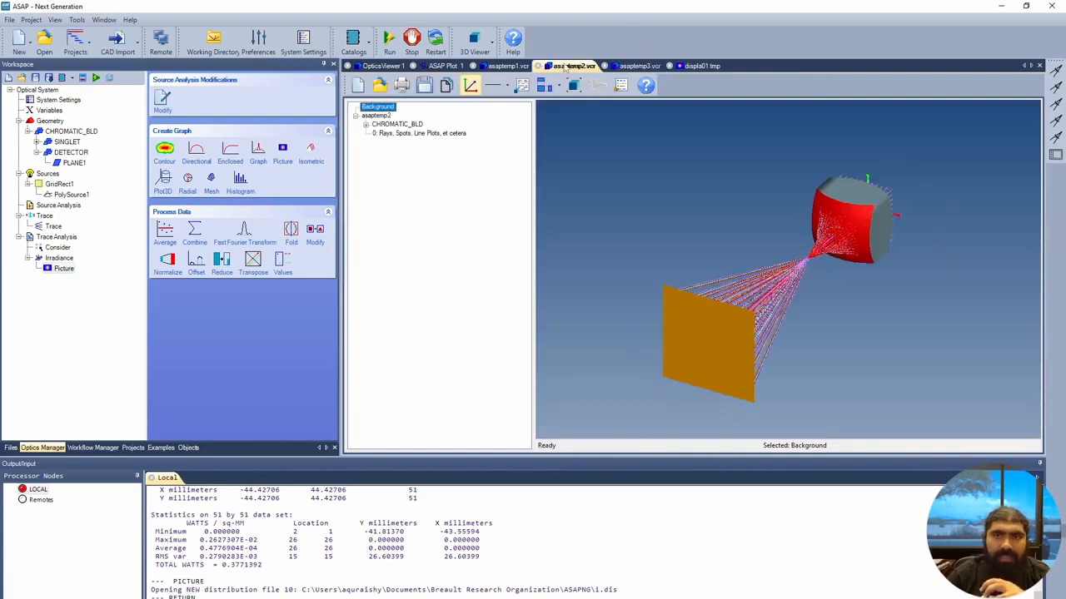
left_click(504, 65)
left_click(443, 66)
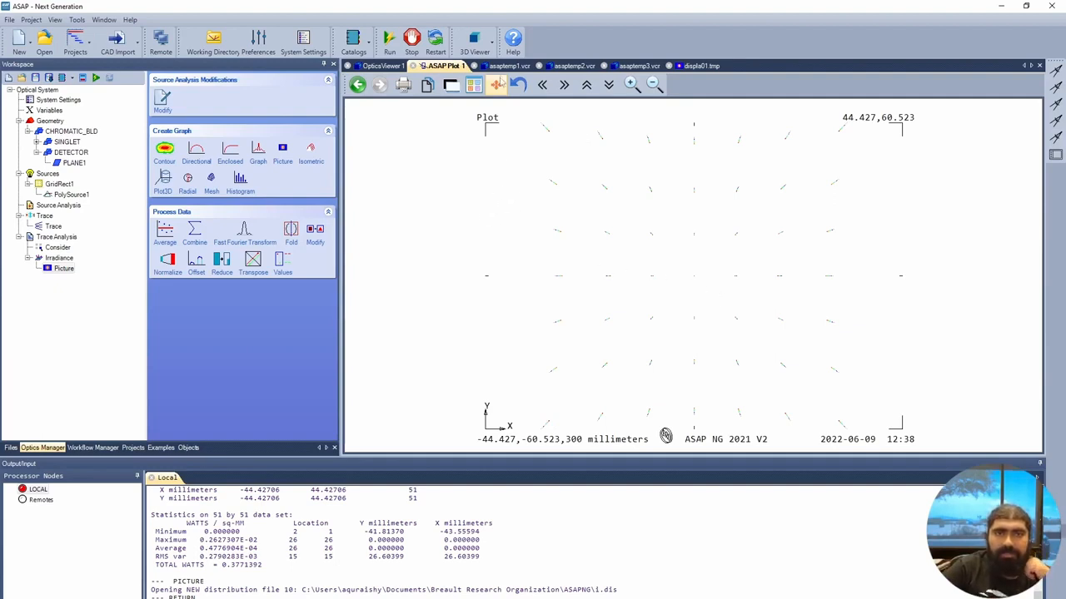
left_click(503, 68)
left_click(442, 67)
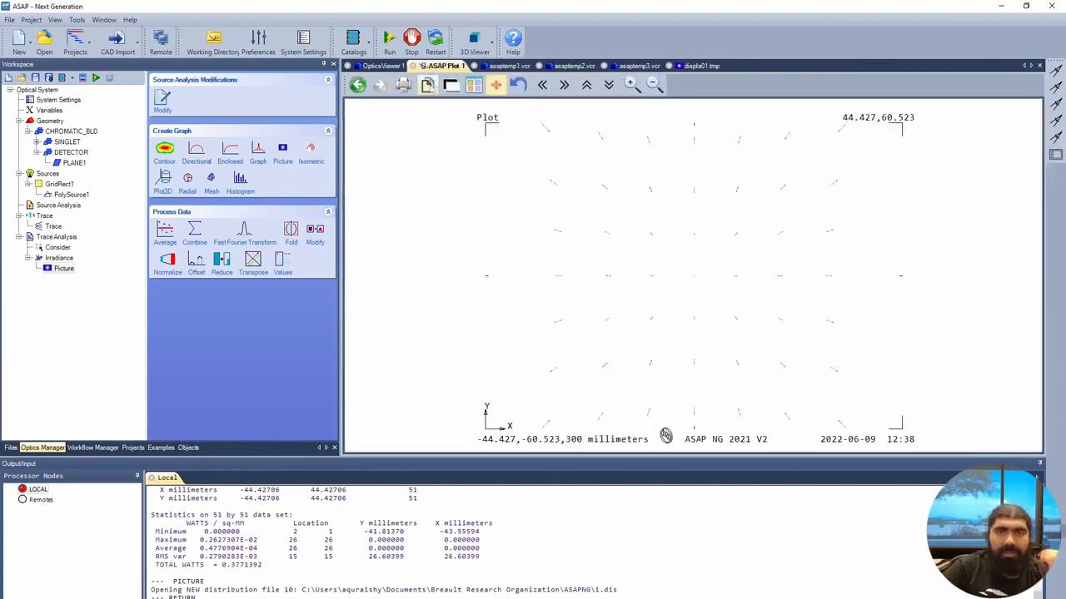
left_click(358, 85)
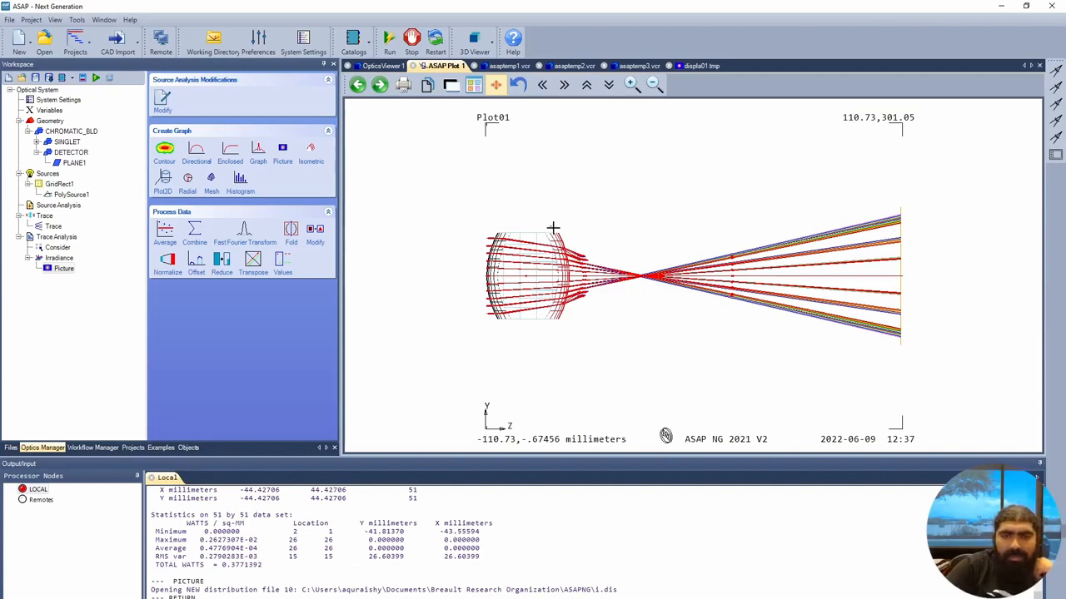
left_click_drag(553, 228, 619, 329)
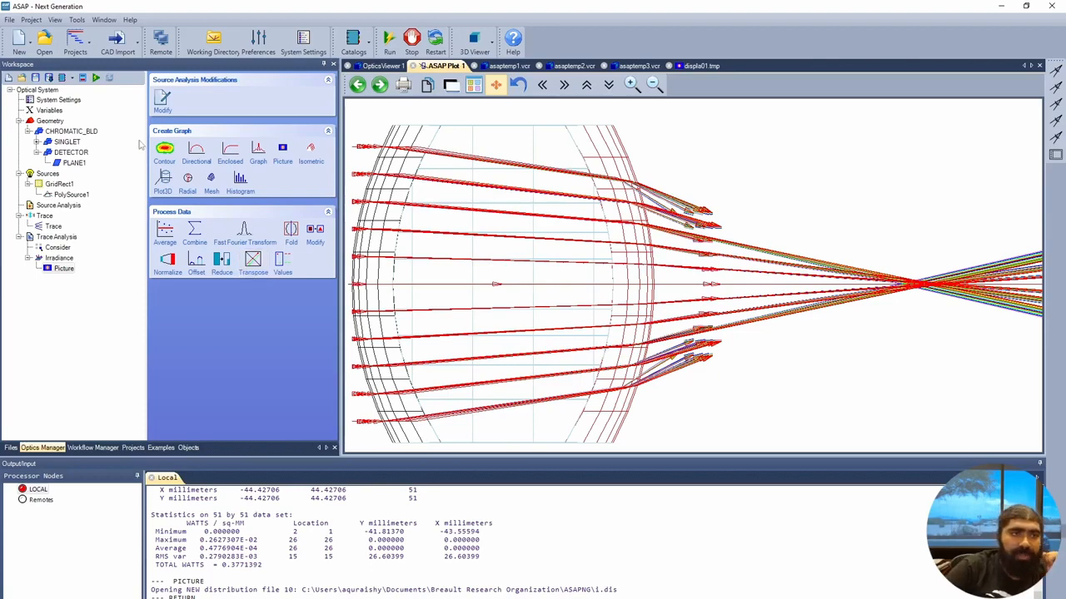
Set the DET_SIZE variable to 300 and rerun the optical system.
double_click(55, 110)
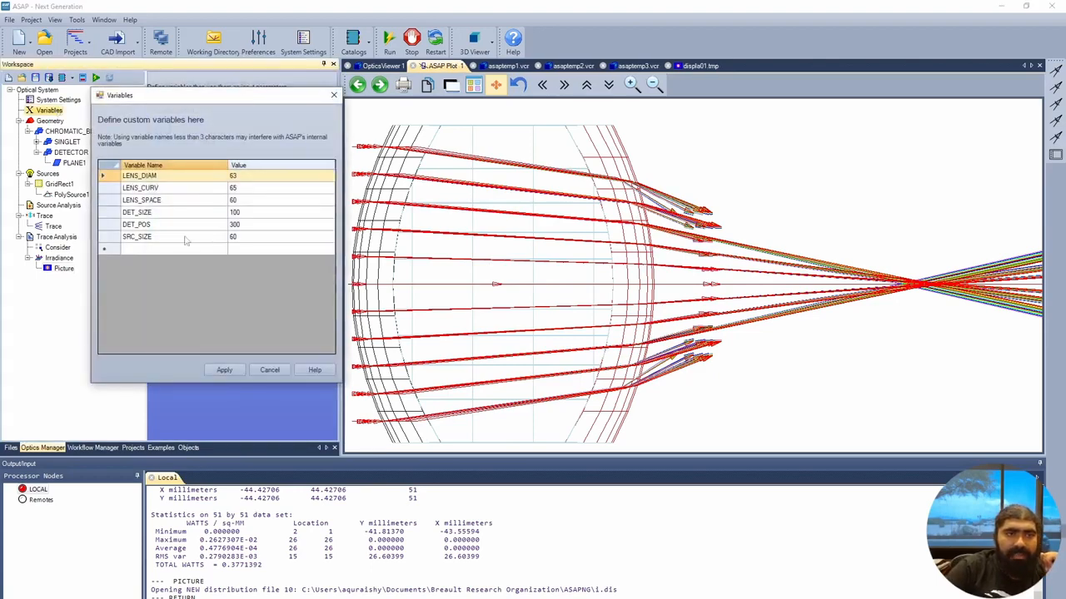
left_click(153, 239)
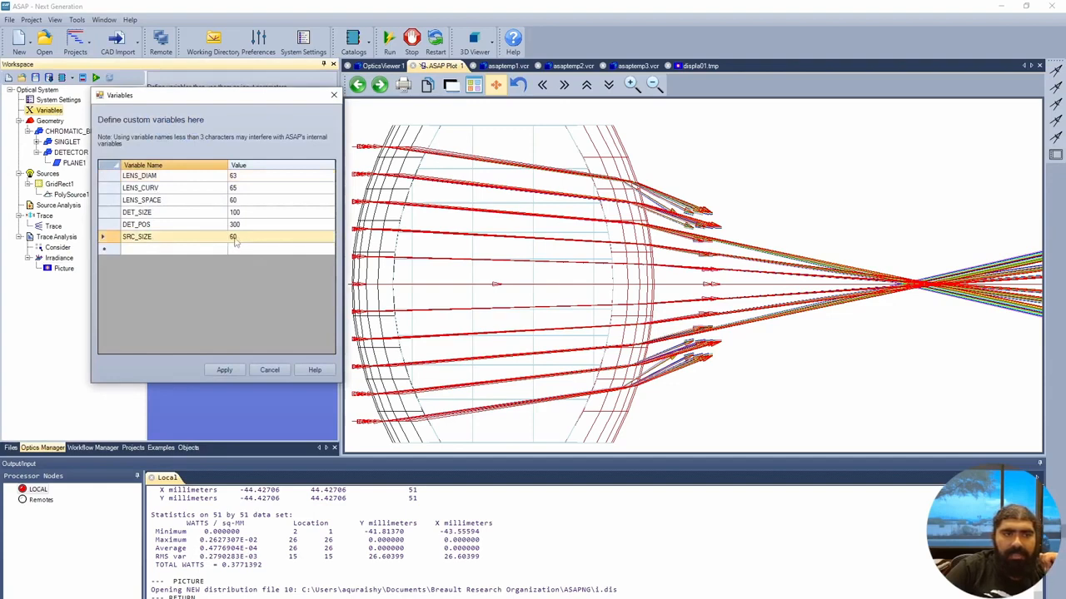
left_click(170, 214)
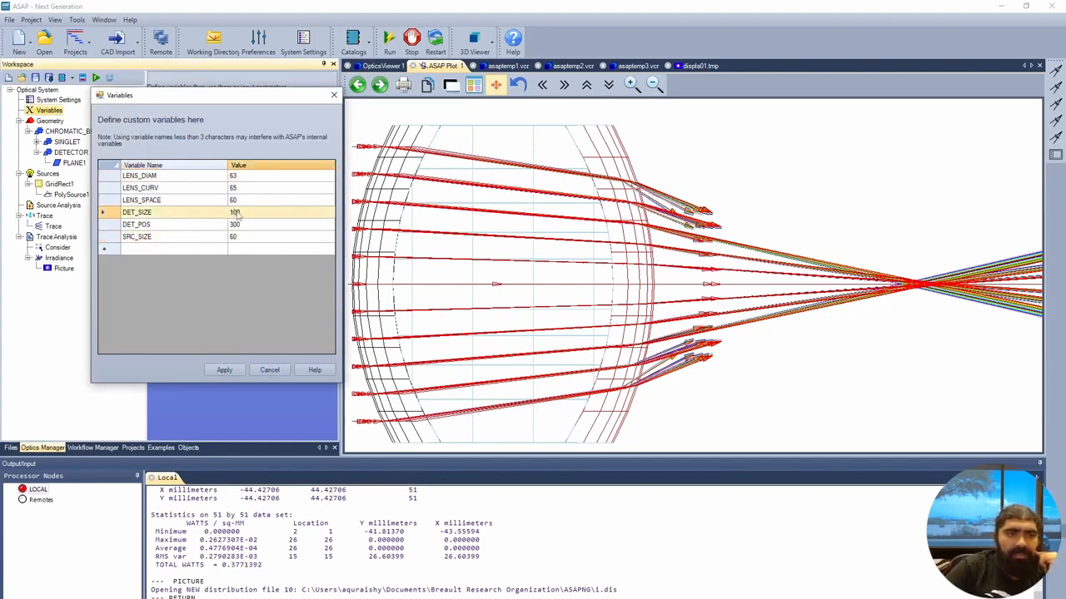
left_click(235, 213)
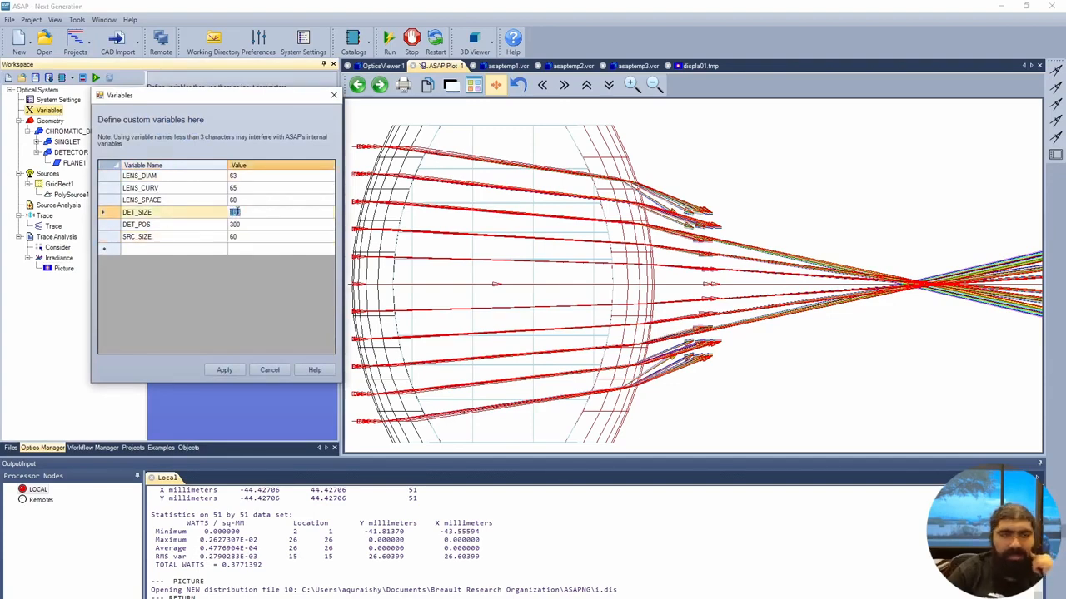
type("3")
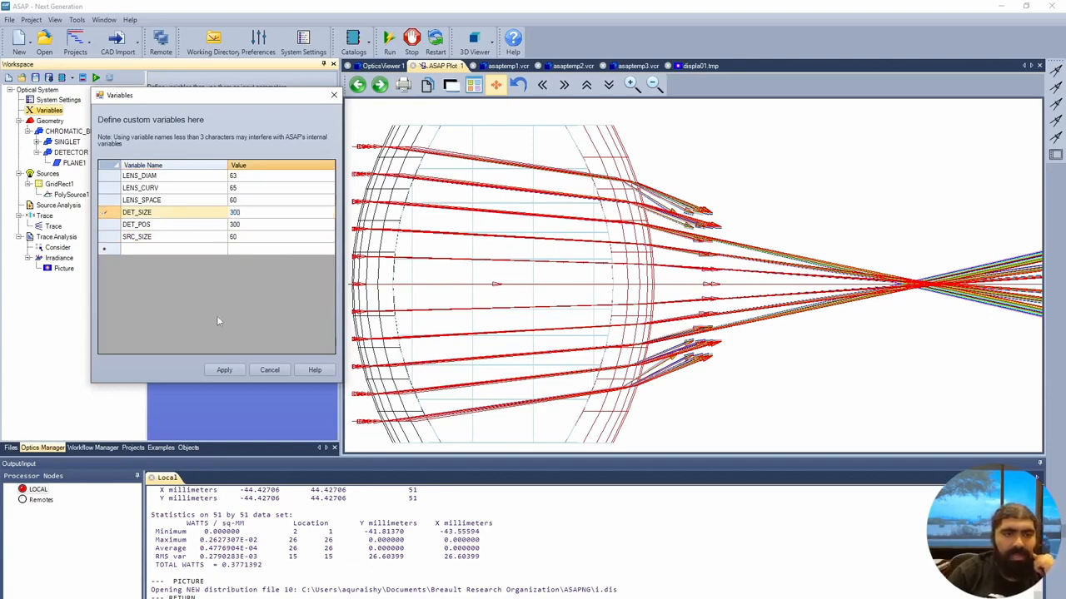
left_click(233, 368)
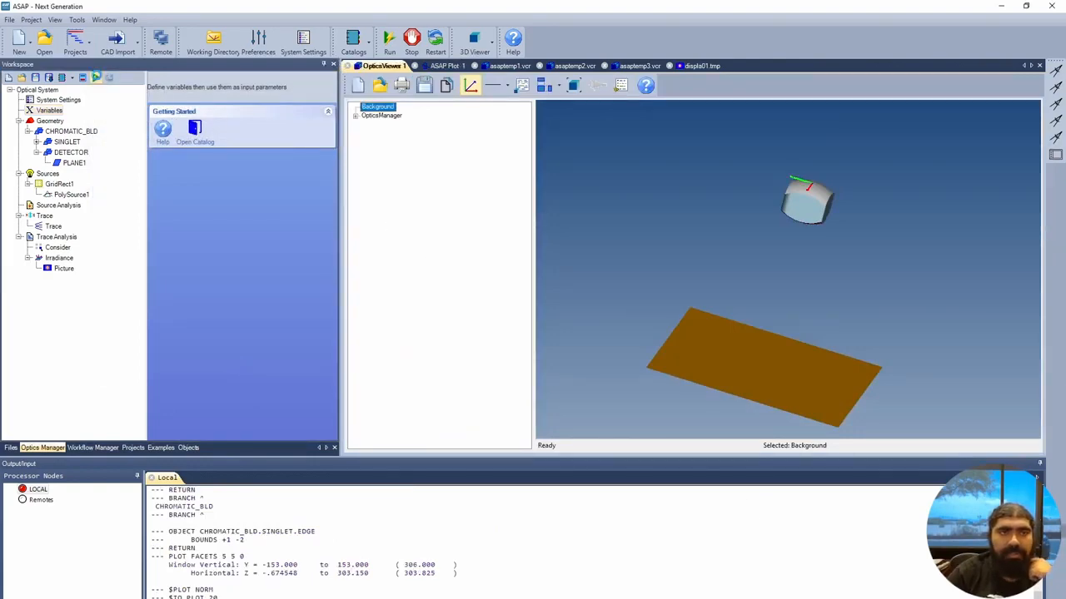
left_click(96, 78)
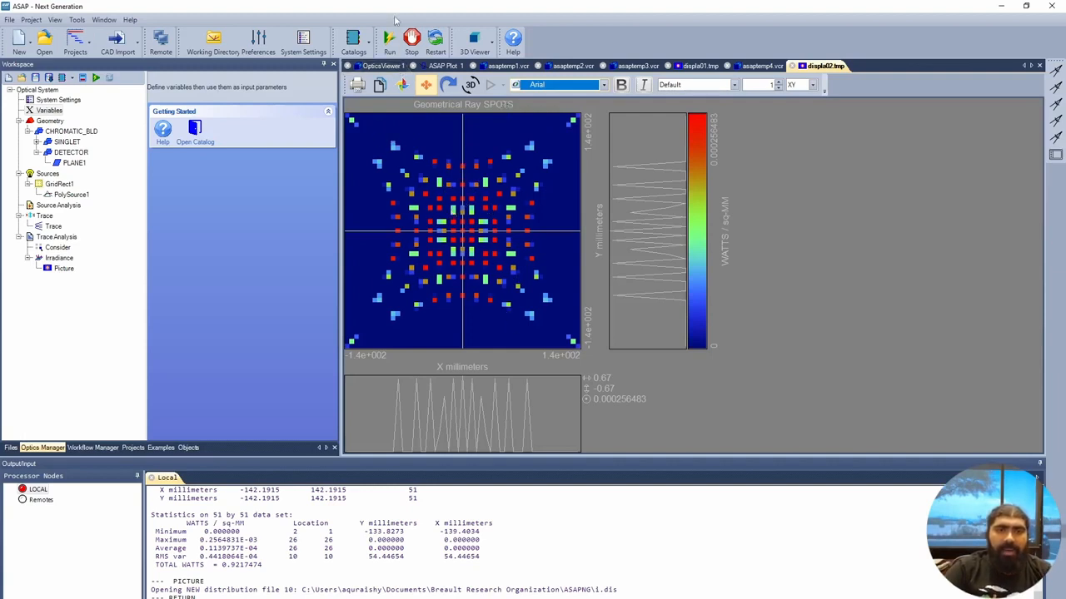
Review the open result views and close the outdated 3D views asaptemp1.vcr and asaptemp2.vcr.
left_click(383, 67)
left_click(505, 67)
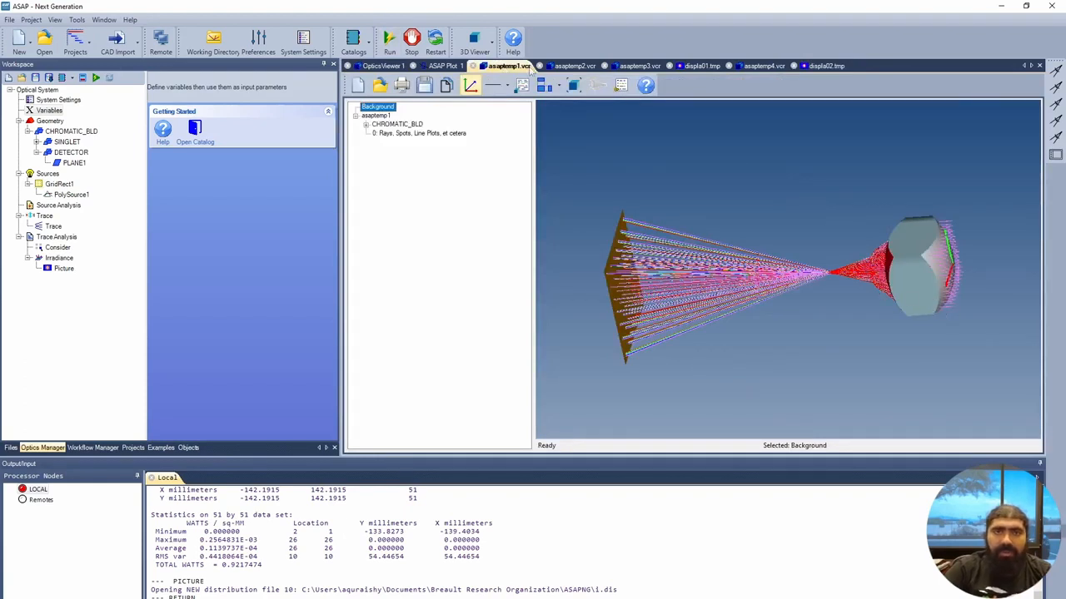
left_click(539, 65)
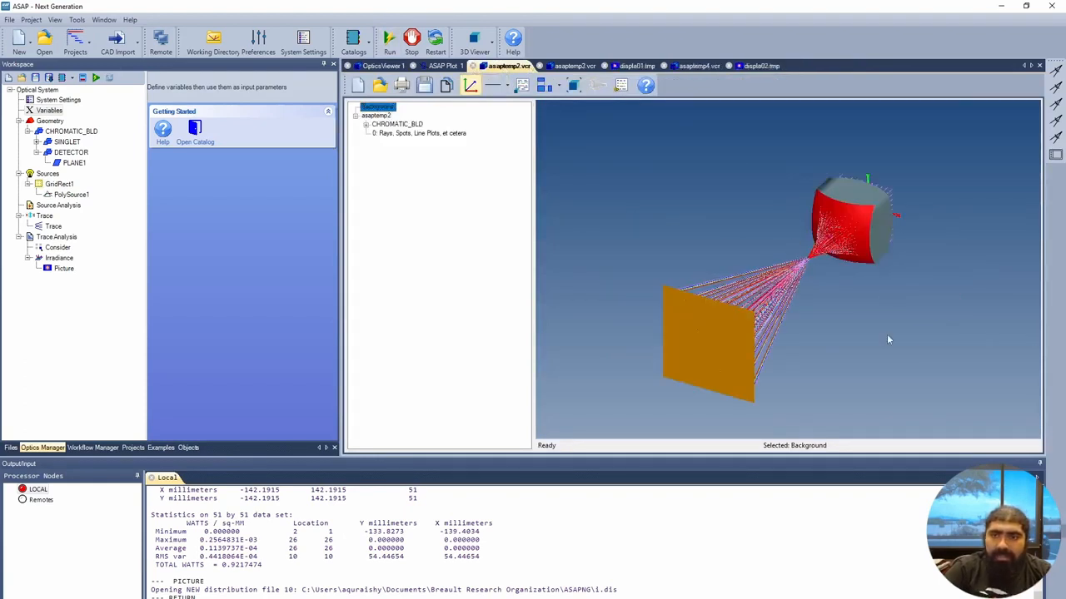
mouse_move(888, 340)
left_mouse_down()
mouse_move(890, 359)
mouse_move(815, 372)
mouse_move(783, 333)
left_mouse_up()
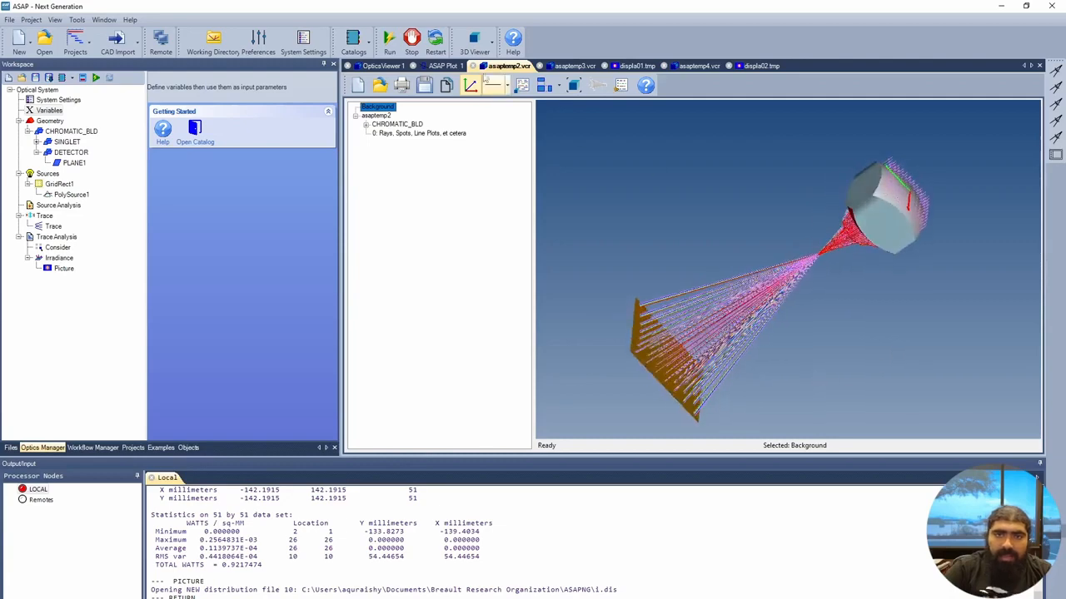
left_click(473, 67)
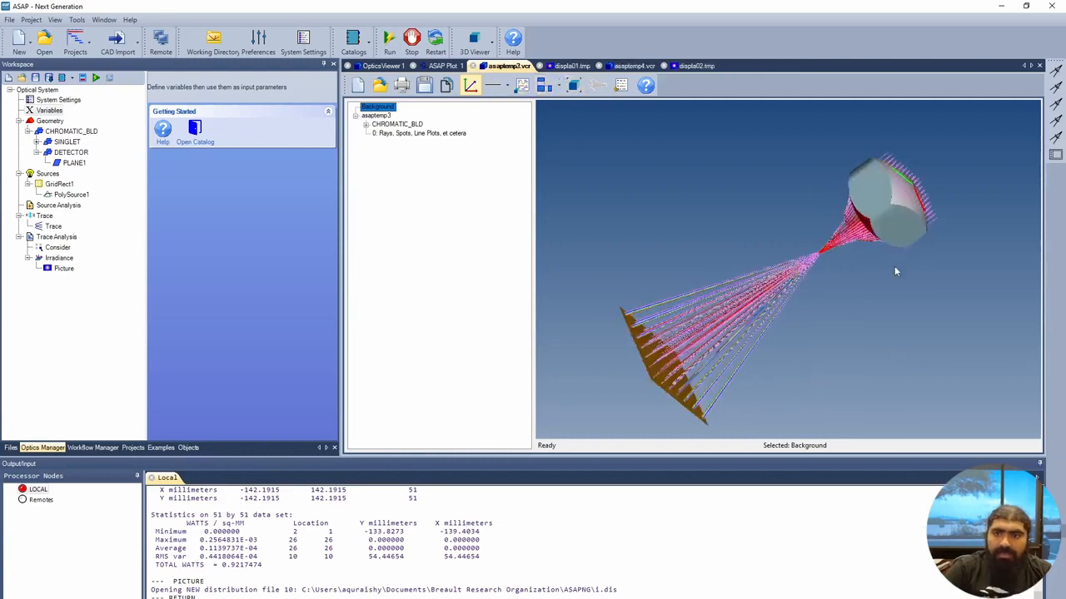
Compare the rays reaching the detector in asaptemp3.vcr with those on the enlarged detector in asaptemp4.vcr.
mouse_move(894, 266)
left_mouse_down()
mouse_move(713, 266)
mouse_move(718, 299)
mouse_move(666, 308)
left_mouse_up()
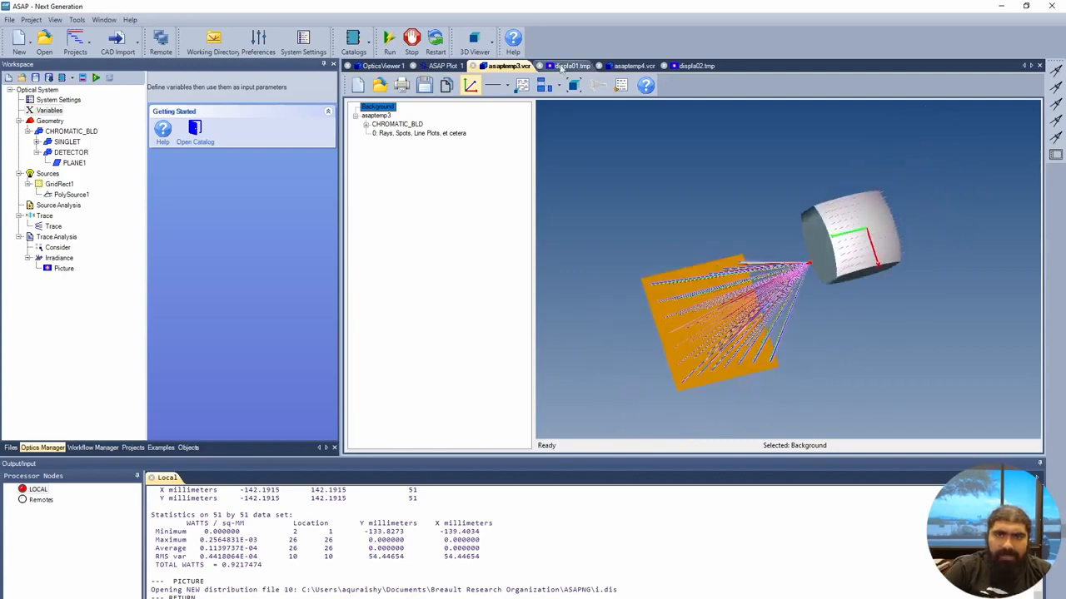
left_click(566, 67)
left_click(632, 66)
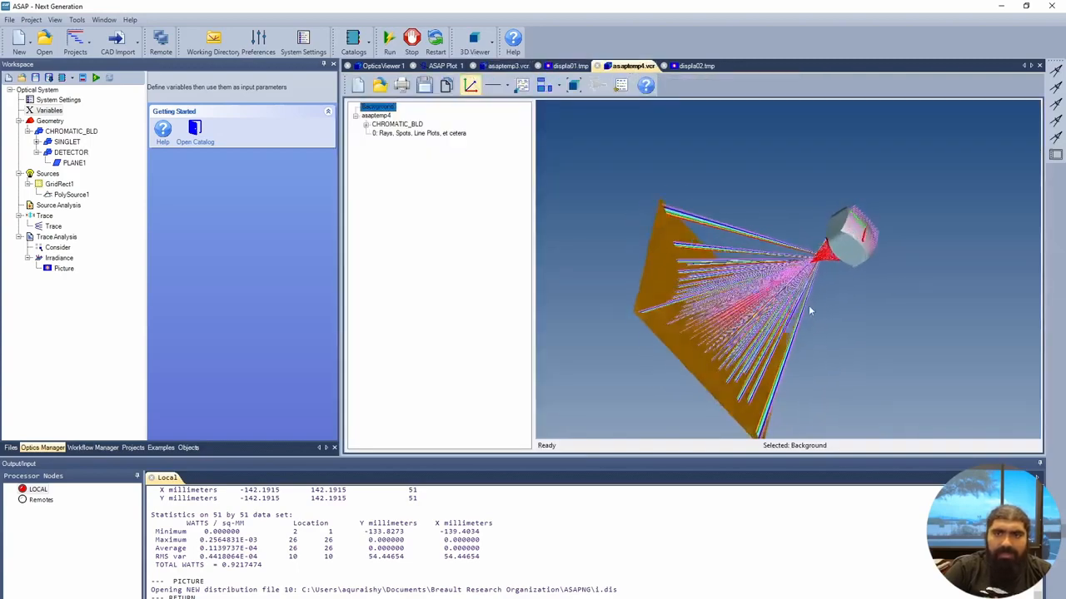
mouse_move(809, 310)
left_mouse_down()
mouse_move(796, 334)
mouse_move(844, 272)
left_mouse_up()
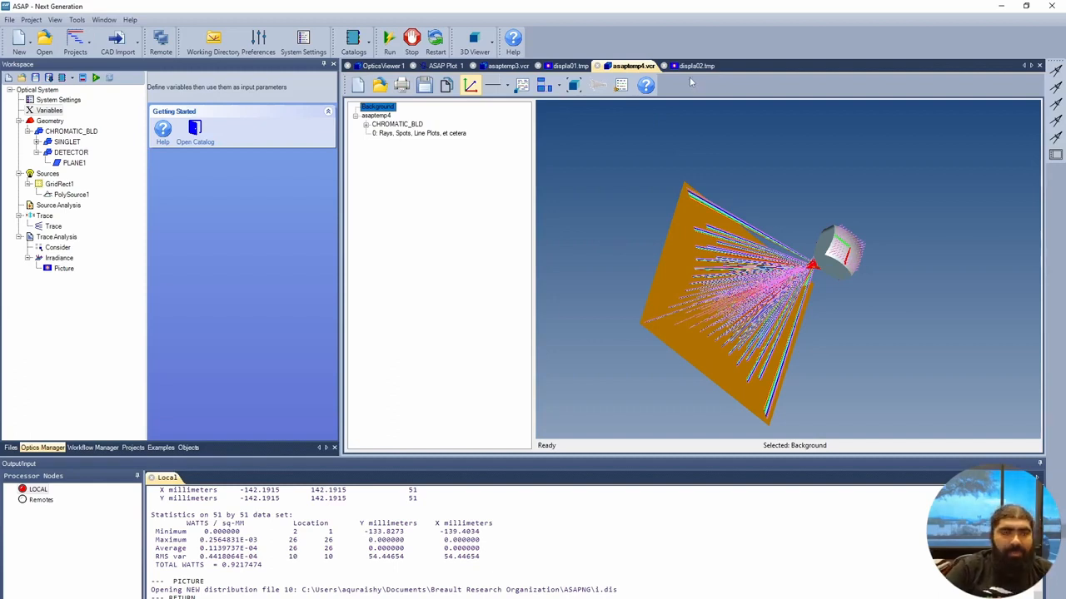
Compare the irradiance maps displa01.tmp and displa02.tmp for the two detector sizes, checking them against the 2D spot plot and the 3D ray views.
left_click(439, 66)
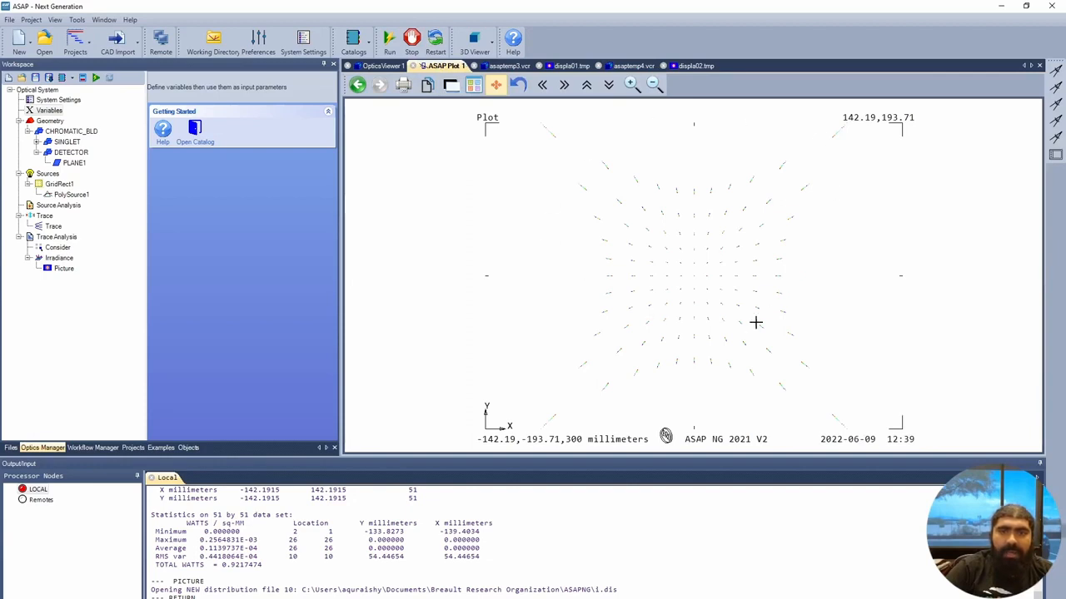
left_click(511, 69)
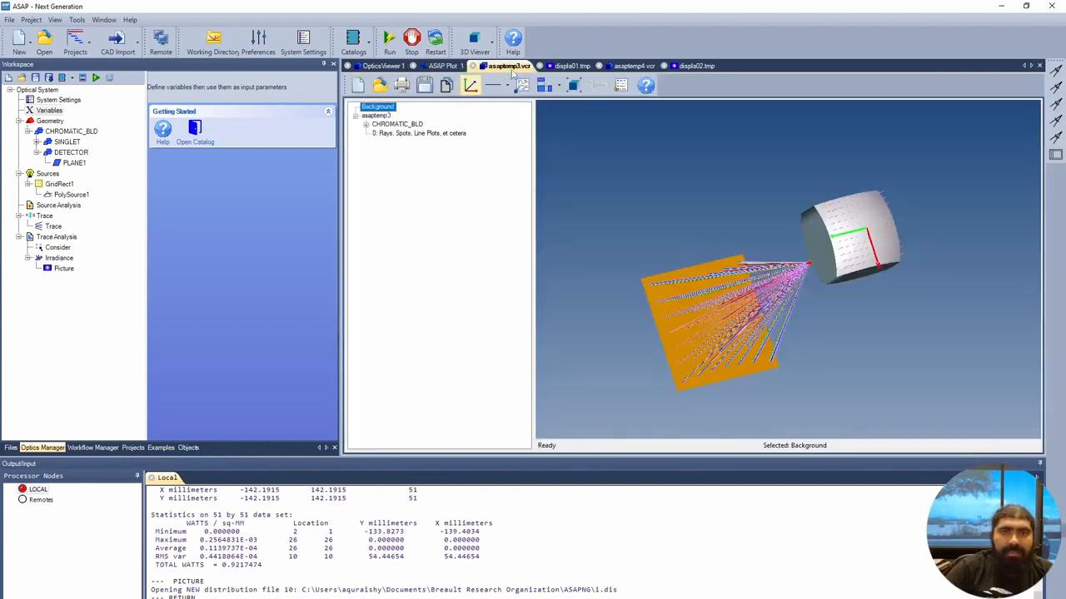
left_click(563, 68)
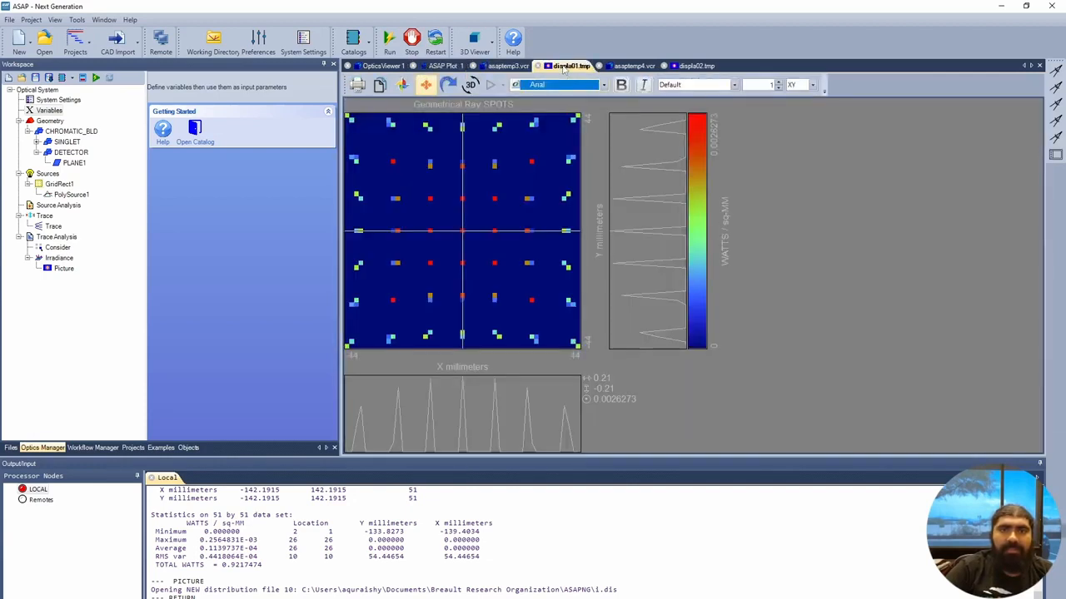
left_click(507, 68)
left_click(569, 68)
left_click(634, 70)
left_click(695, 66)
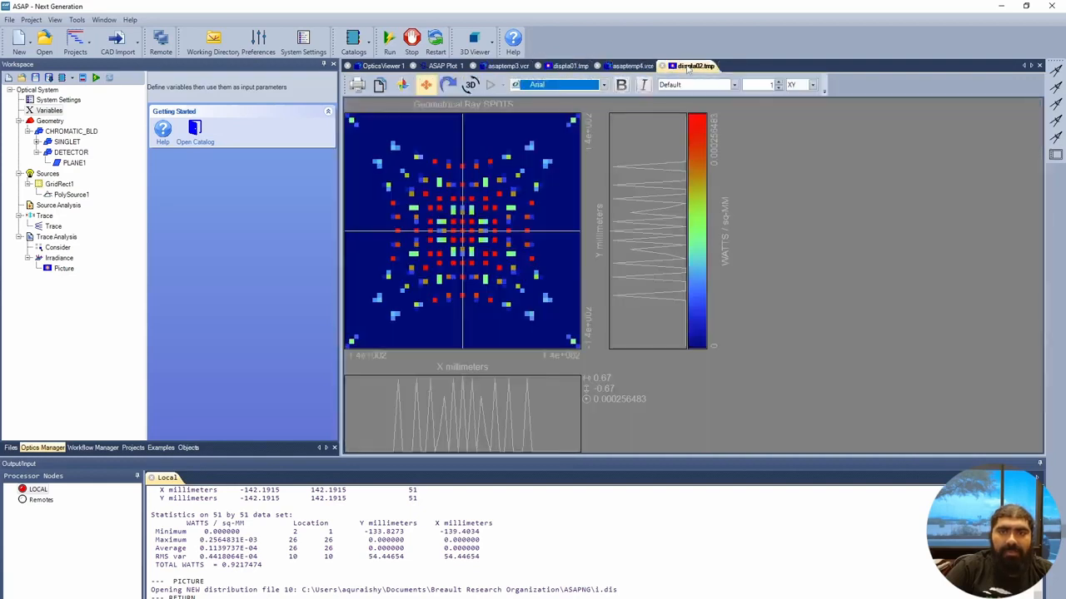
left_click(568, 66)
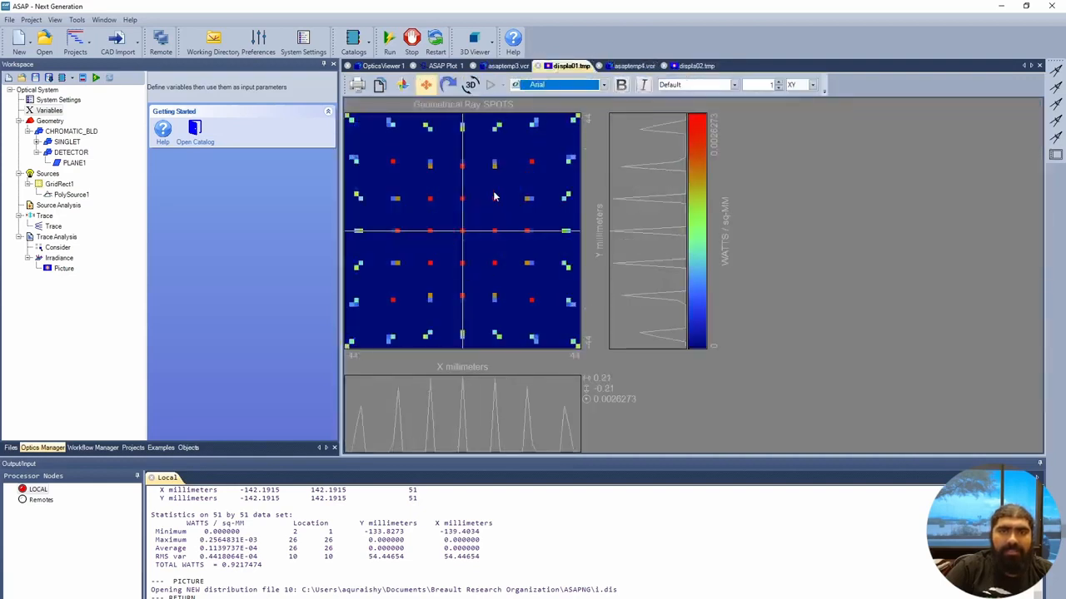
left_click(694, 66)
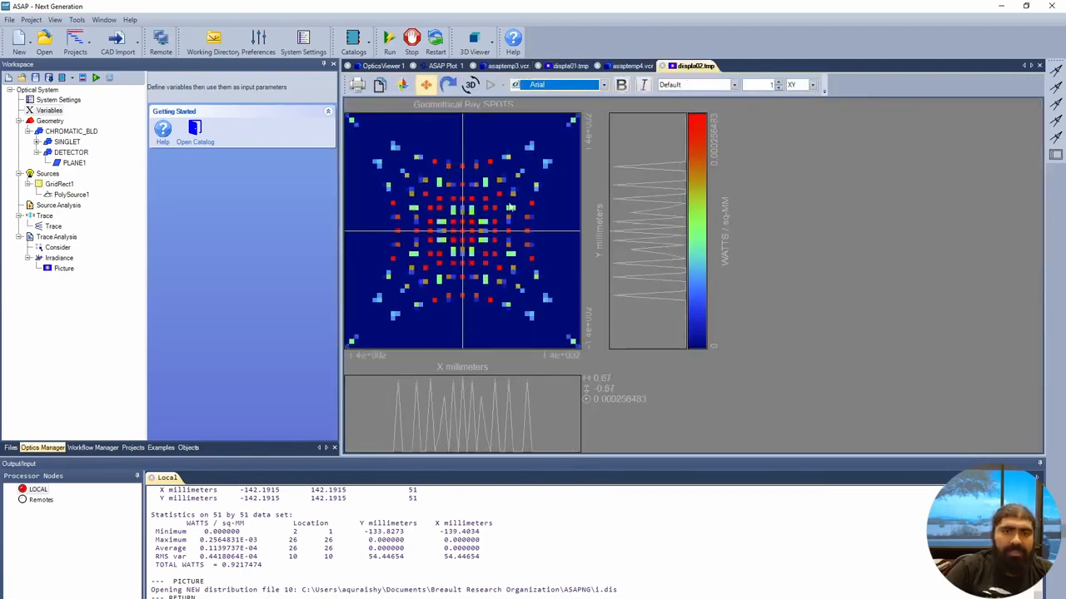
Examine the ray paths from the lens through focus to the enlarged detector in asaptemp4.vcr, from several angles and up close.
left_click(629, 66)
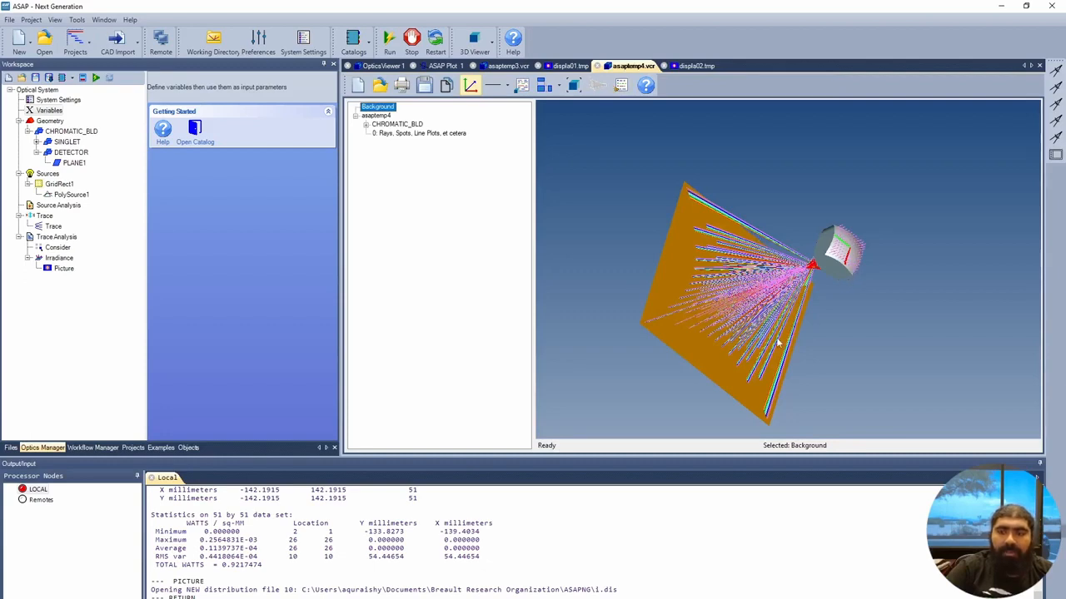
mouse_move(817, 357)
left_mouse_down()
mouse_move(853, 335)
mouse_move(875, 291)
left_mouse_up()
scroll(875, 292, "up", 5)
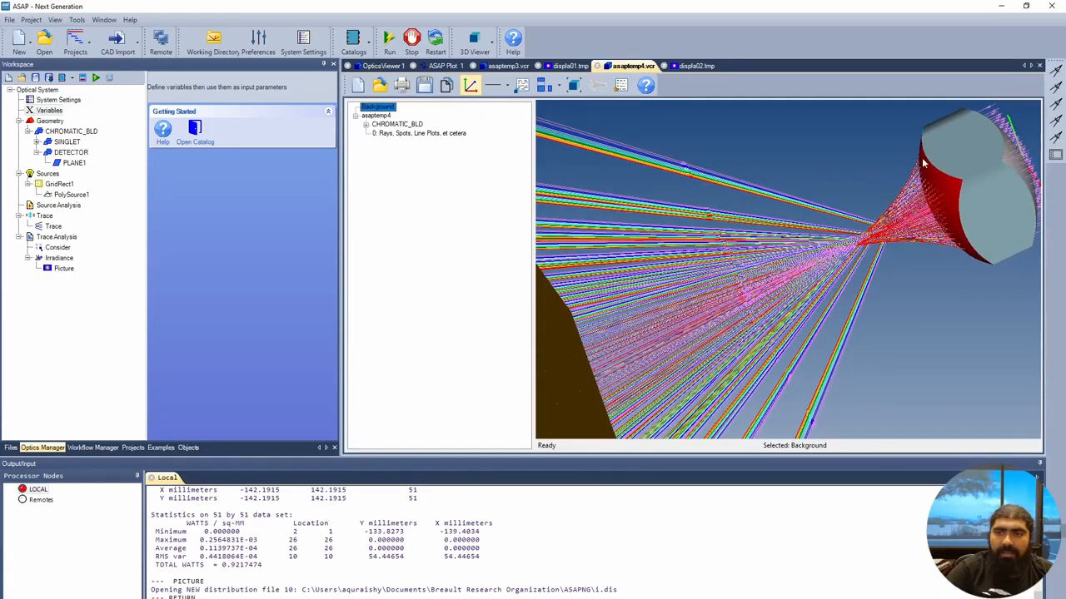
mouse_move(804, 262)
left_mouse_down()
mouse_move(802, 345)
mouse_move(722, 337)
left_mouse_up()
scroll(722, 336, "down", 2)
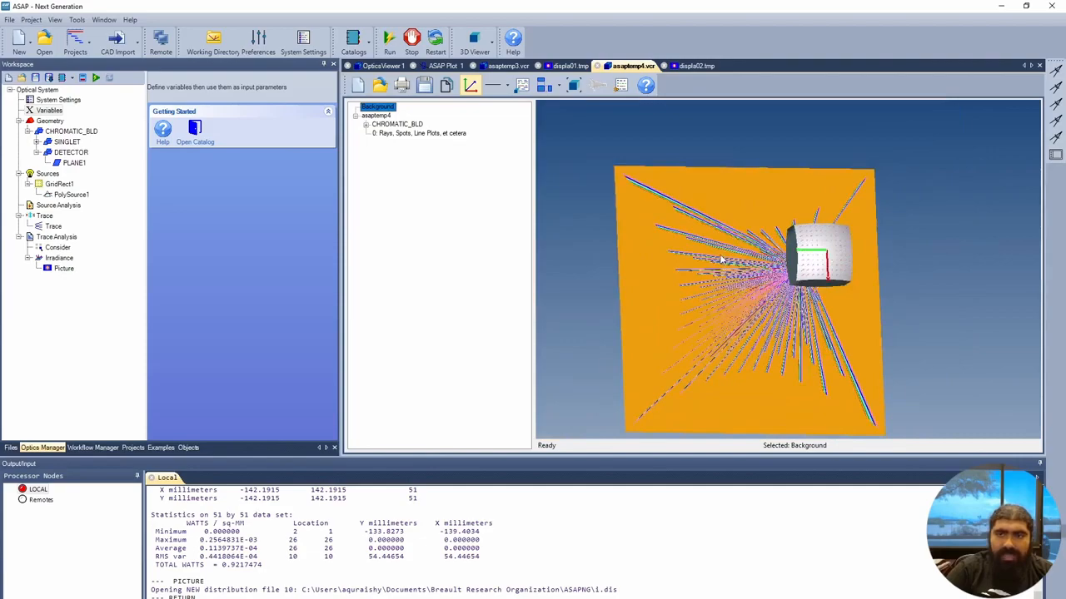
mouse_move(676, 272)
left_mouse_down()
mouse_move(773, 292)
mouse_move(750, 329)
mouse_move(781, 377)
mouse_move(702, 321)
mouse_move(727, 327)
left_mouse_up()
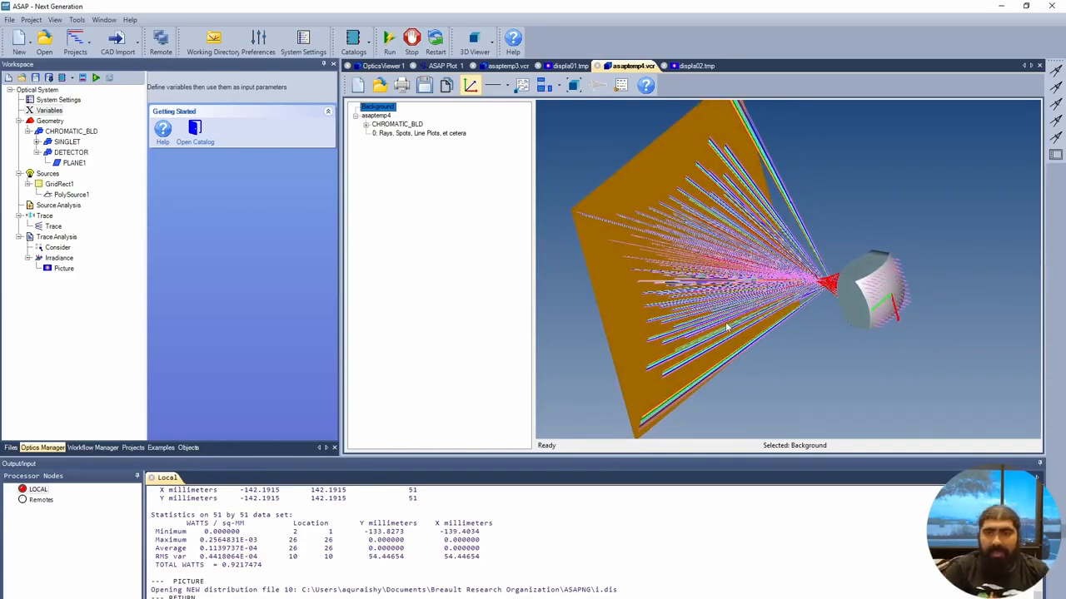
scroll(727, 327, "up", 2)
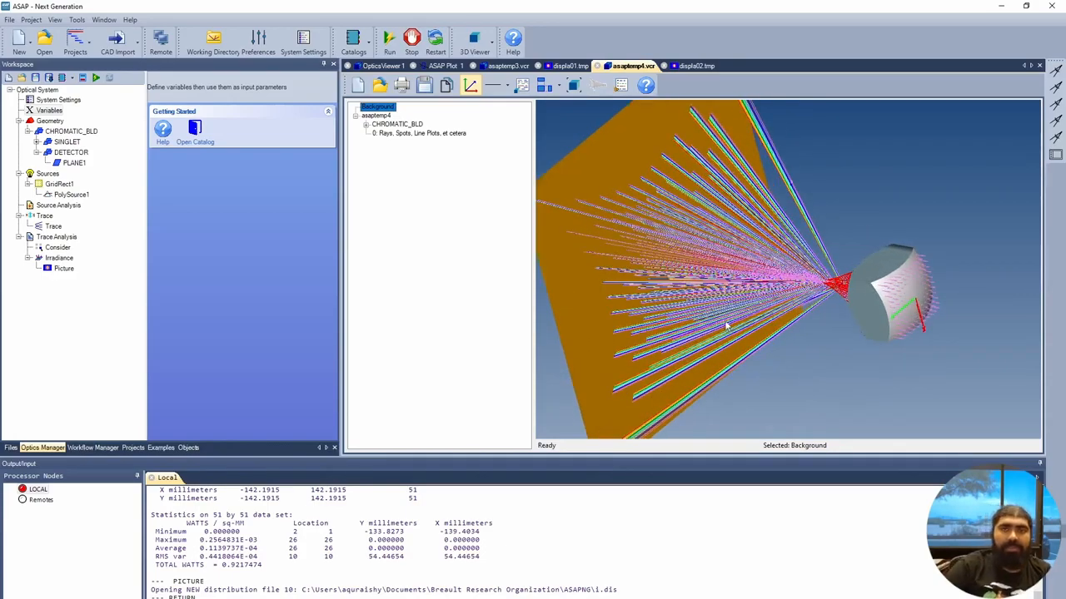
scroll(726, 327, "down", 1)
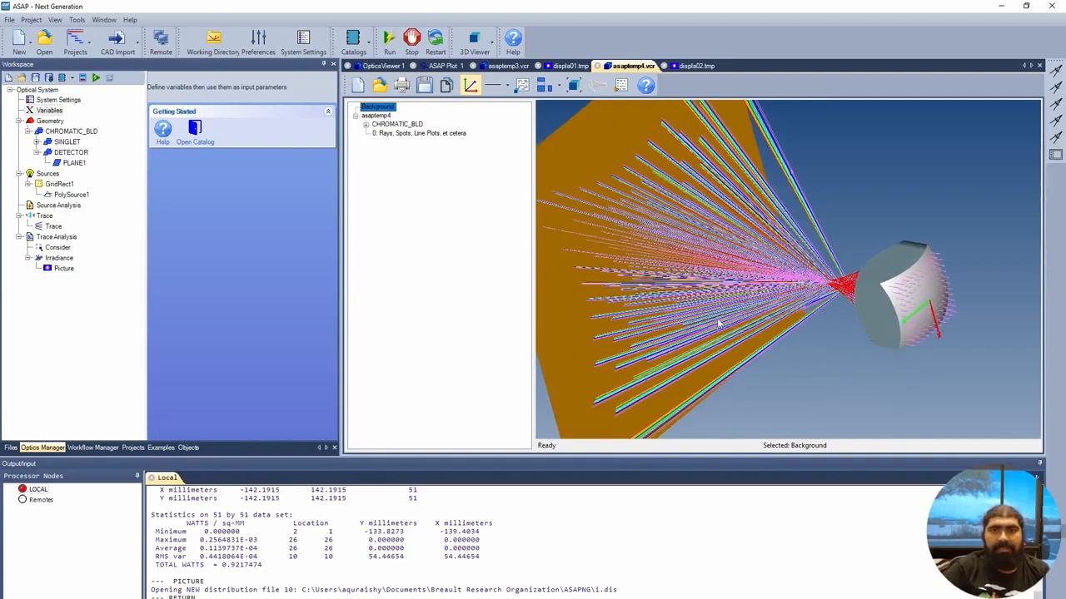
scroll(718, 322, "down", 2)
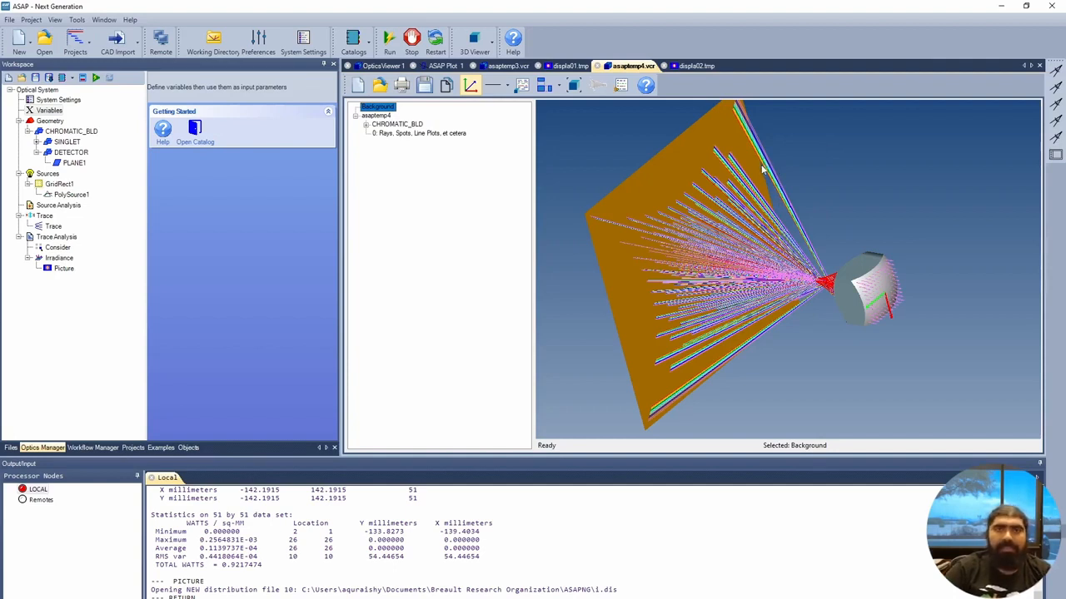
scroll(778, 241, "down", 1)
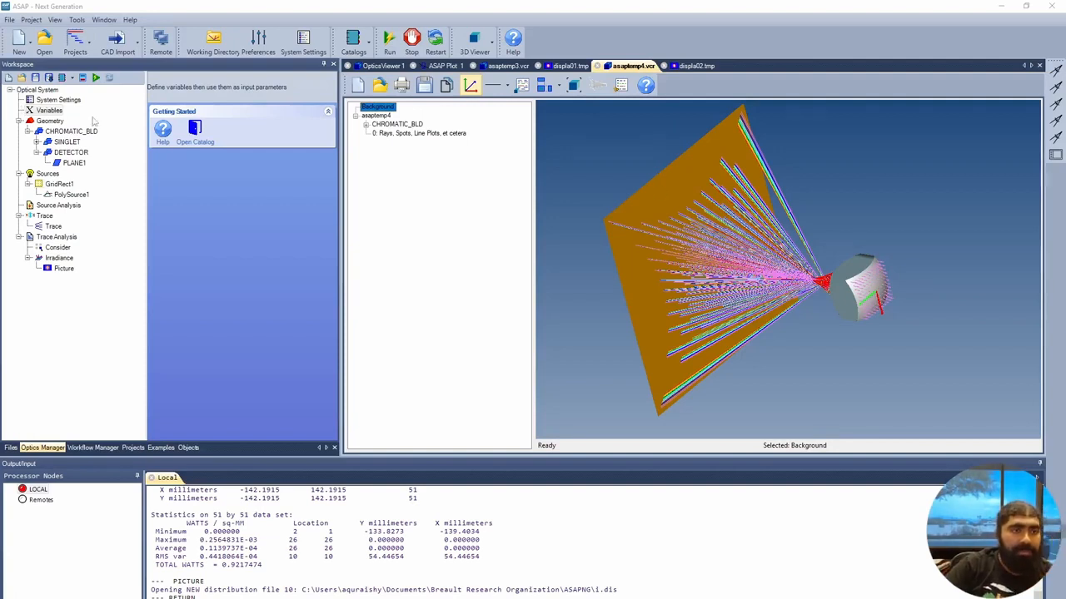
Save the optical system as an ASAP geometry (.sdx) file named CHROMATIC_CUBE in the ASAPNG folder.
left_click(36, 79)
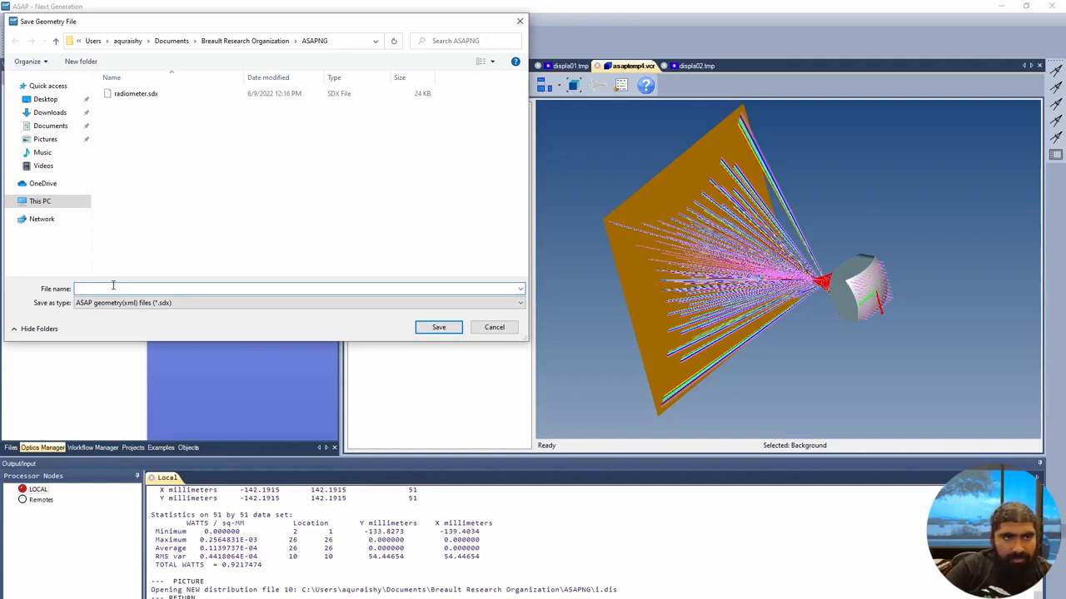
type("CH")
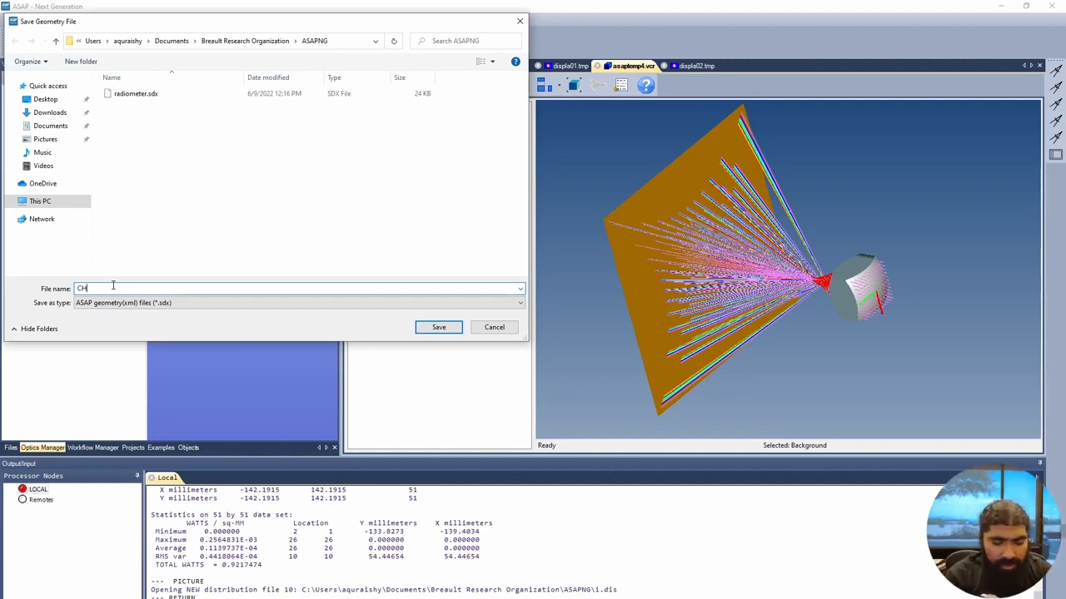
type("ROMATIC")
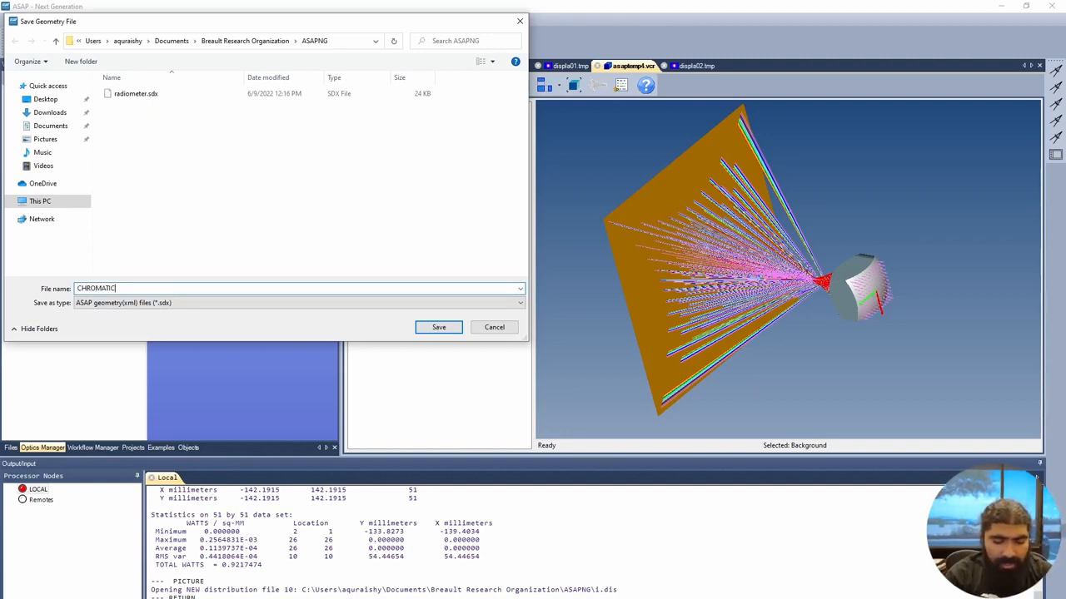
type("_CUBE")
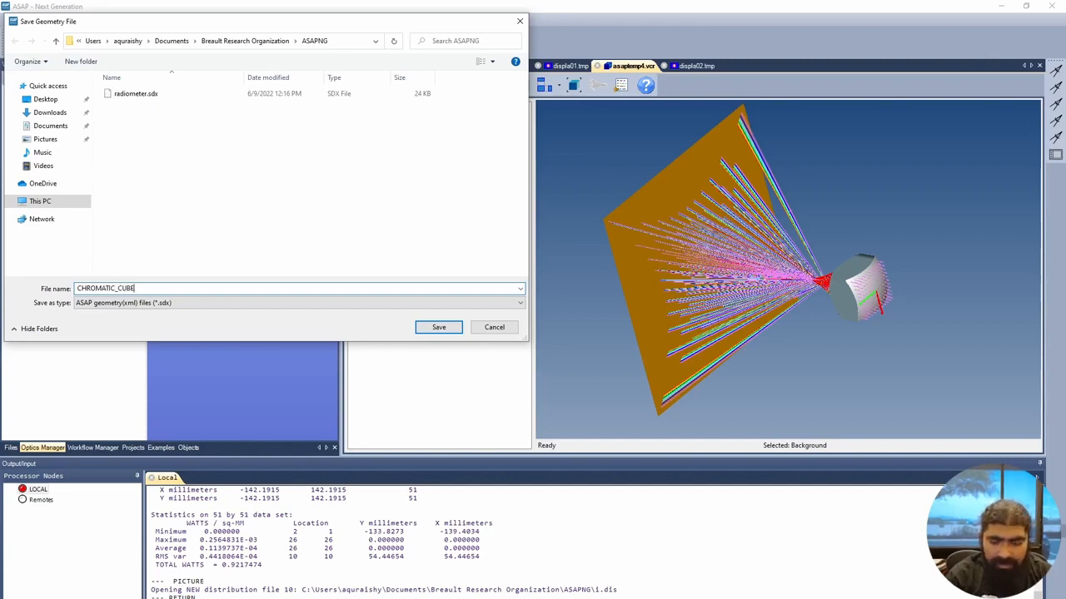
key("Return")
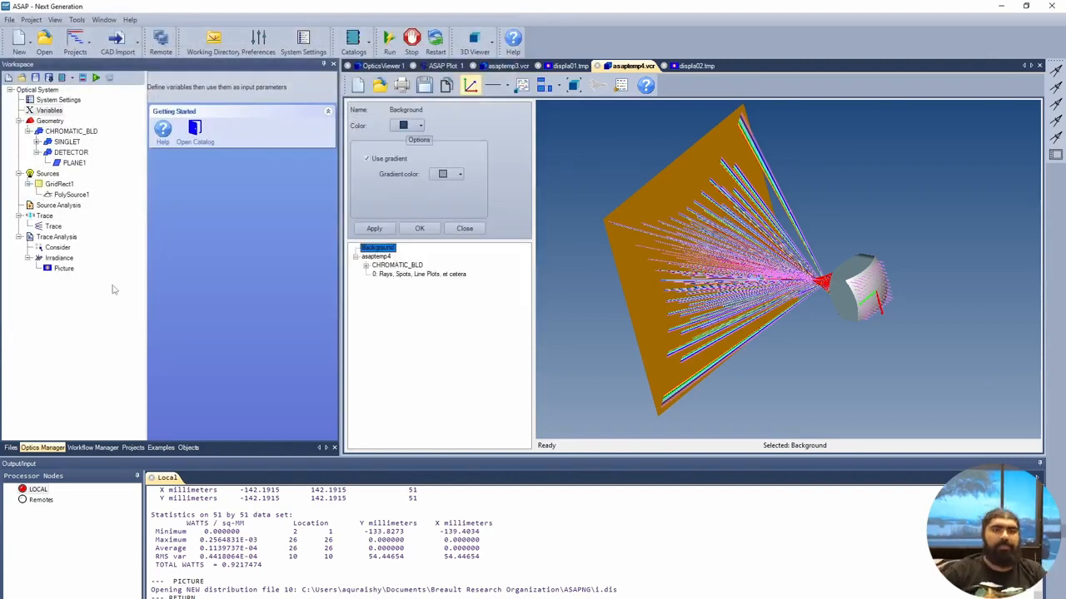
left_click_drag(745, 283, 689, 380)
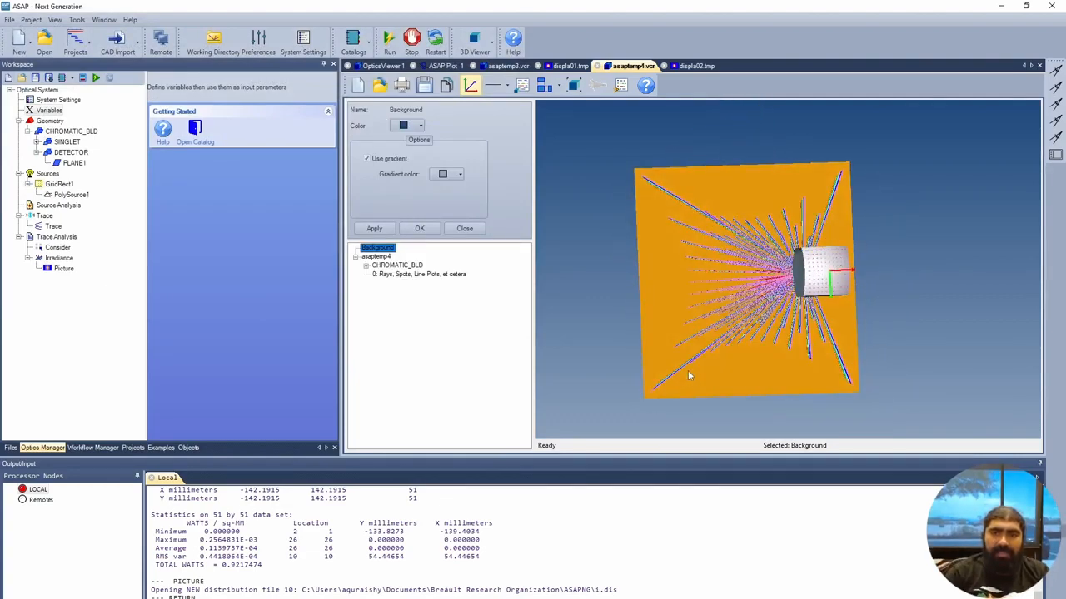